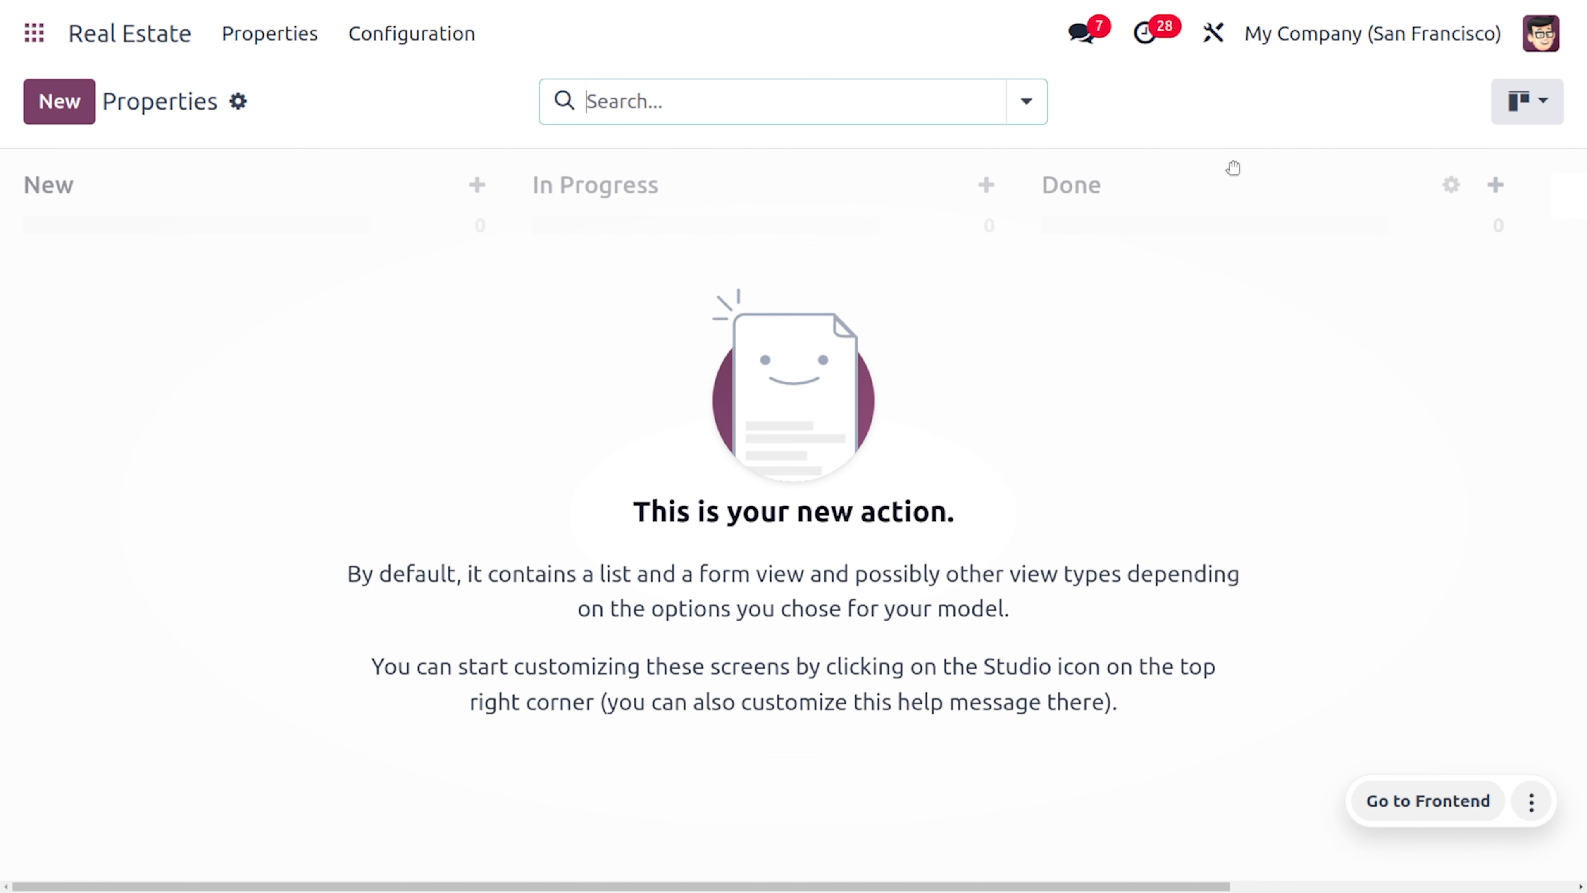
Open the Real Estate app's menu editor in Studio and name a new menu Agents
{"action": "left_click", "coordinate": [1214, 35]}
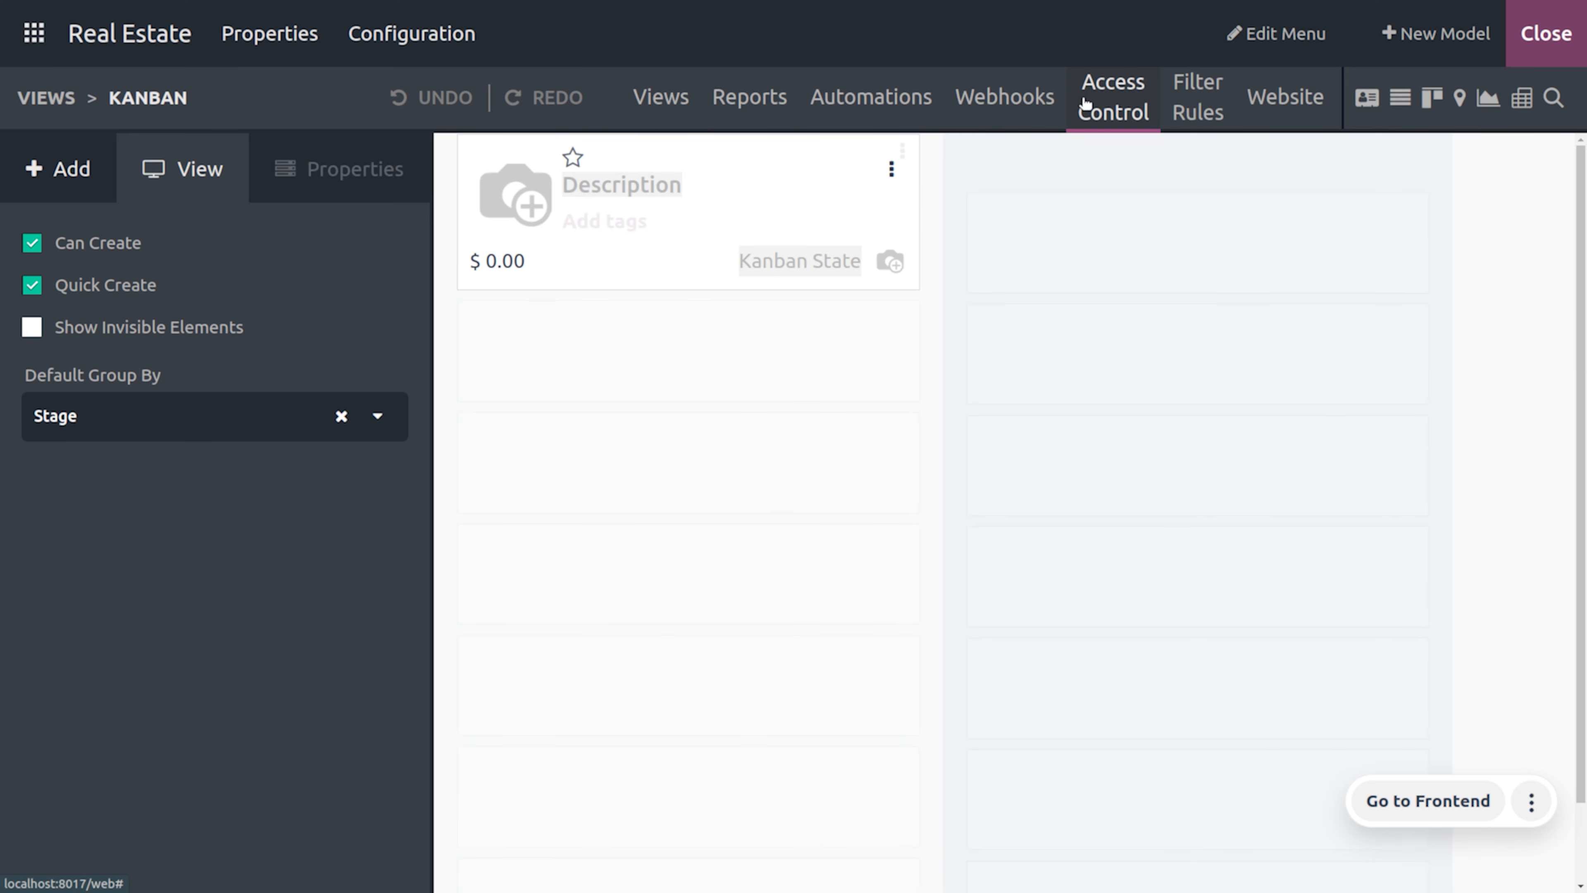
{"action": "left_click", "coordinate": [1303, 37]}
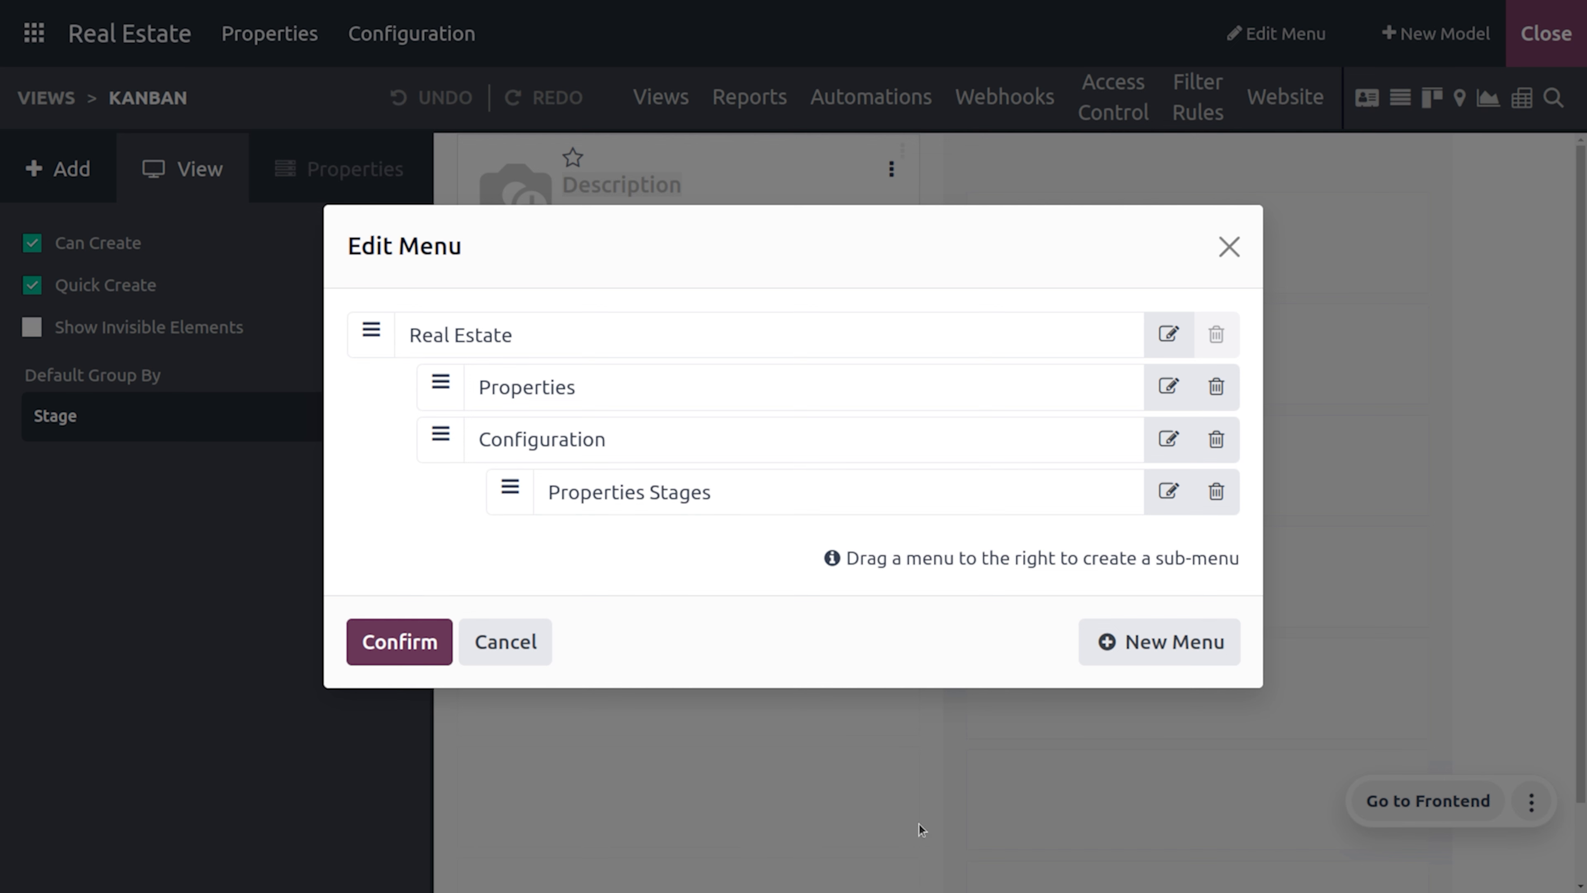
{"action": "left_click", "coordinate": [1194, 645]}
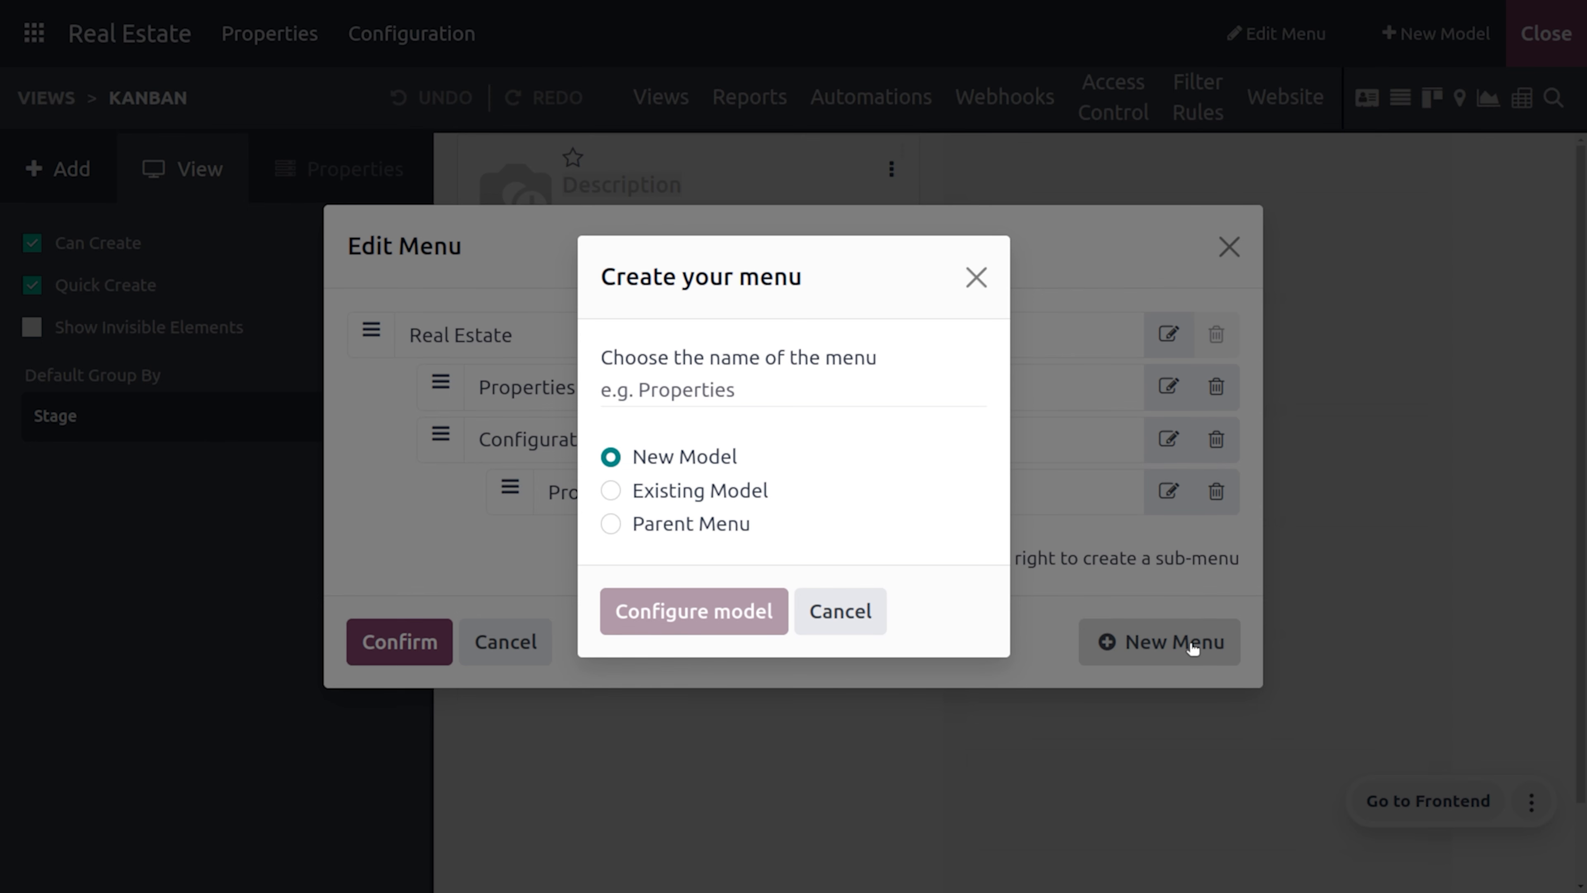
{"action": "left_click", "coordinate": [709, 388]}
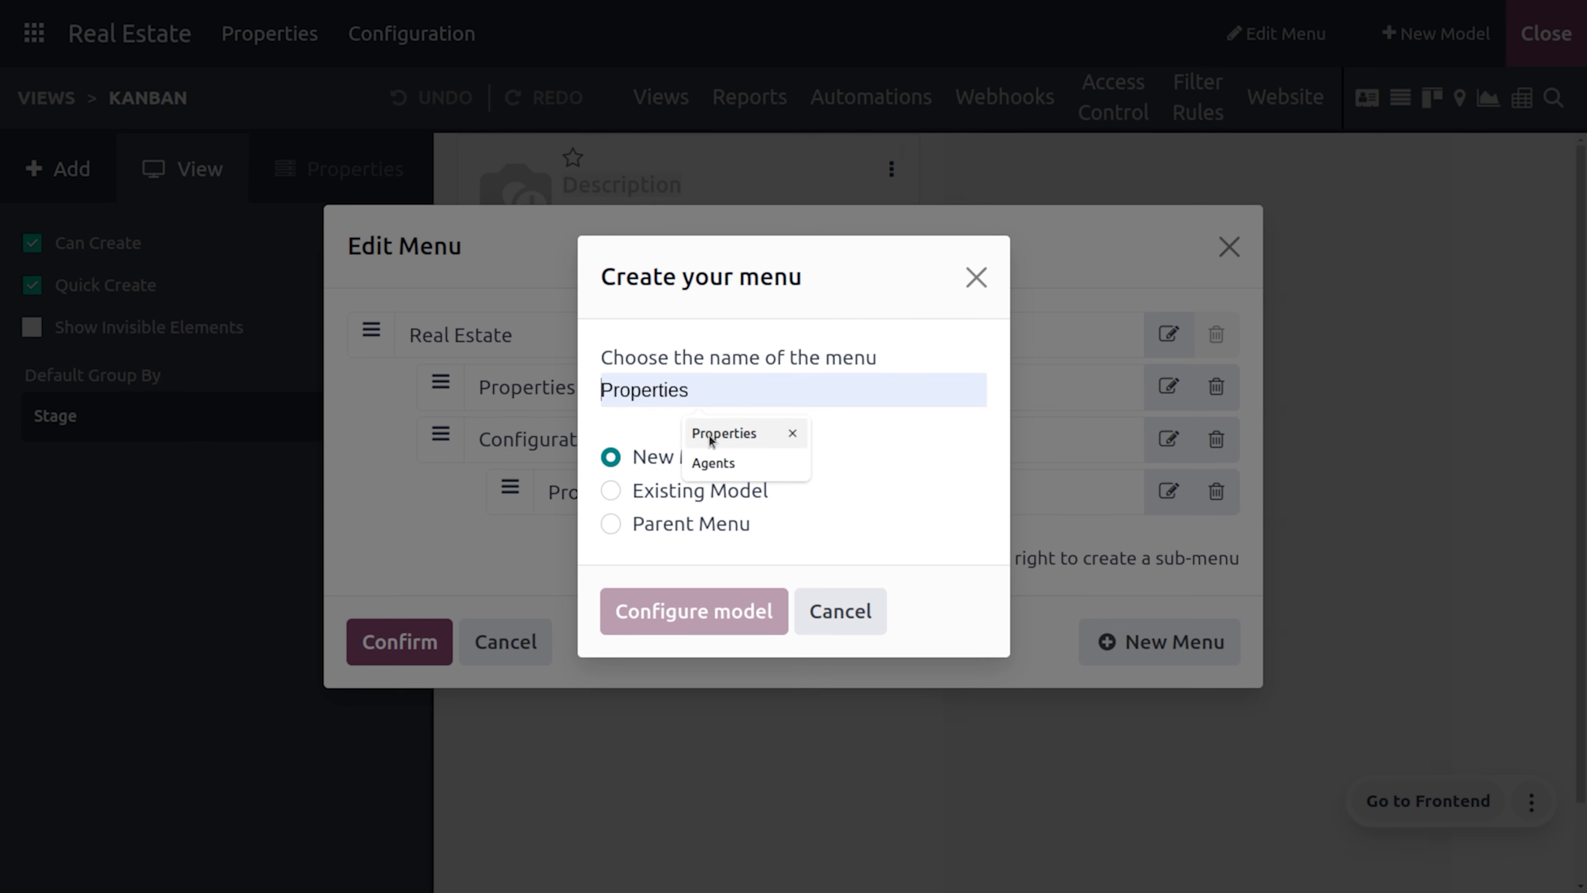
{"action": "left_click", "coordinate": [716, 463]}
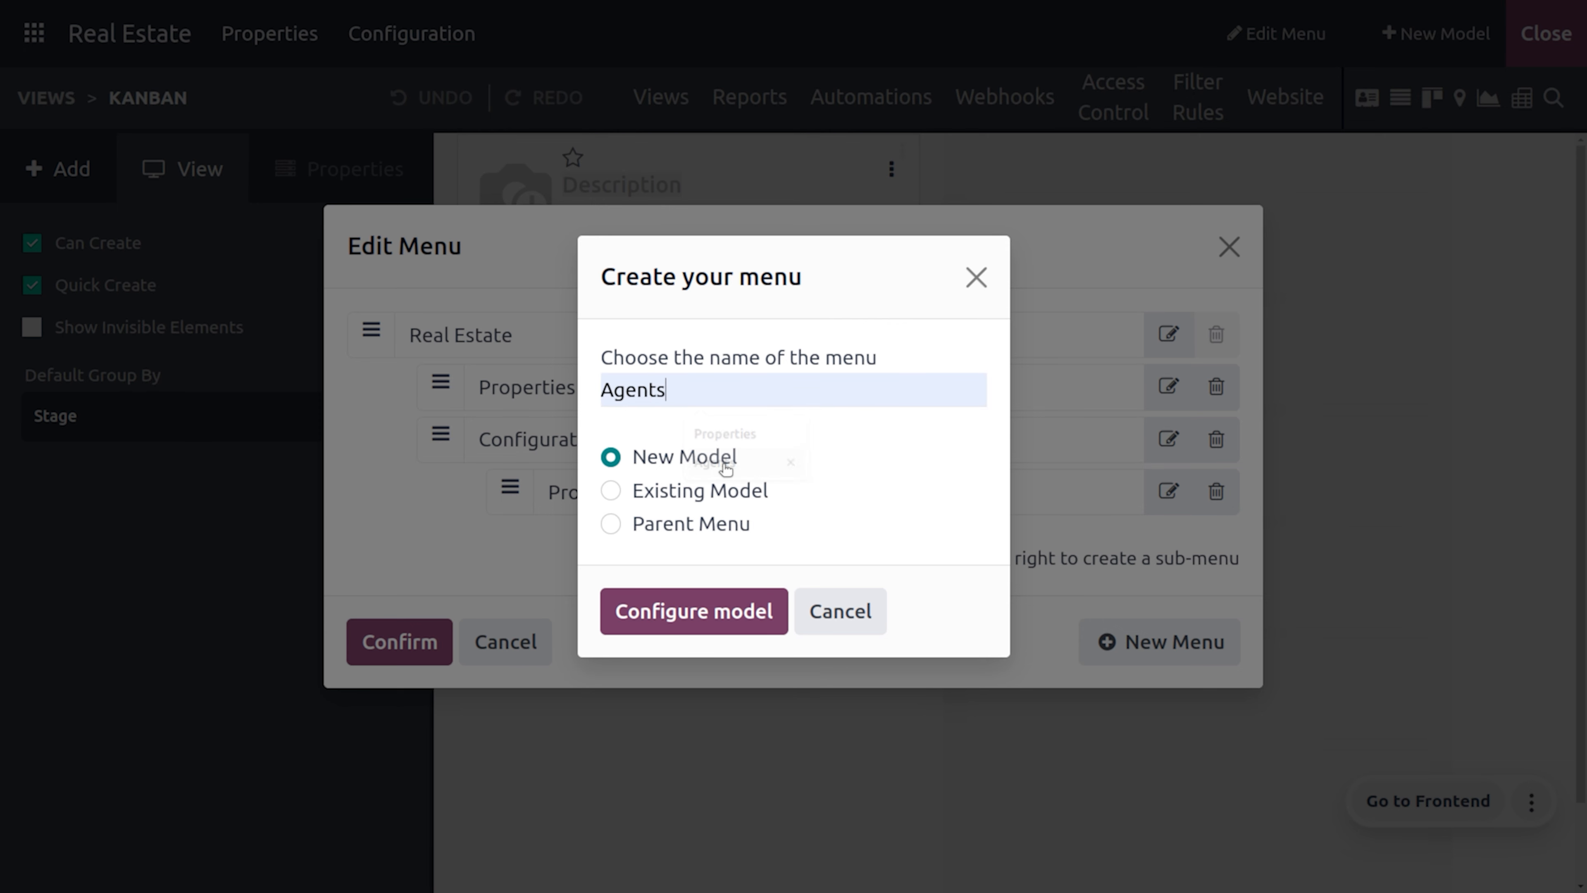
Link the Agents menu to the existing Employee model and create it
{"action": "left_click", "coordinate": [612, 491]}
{"action": "left_click", "coordinate": [674, 571]}
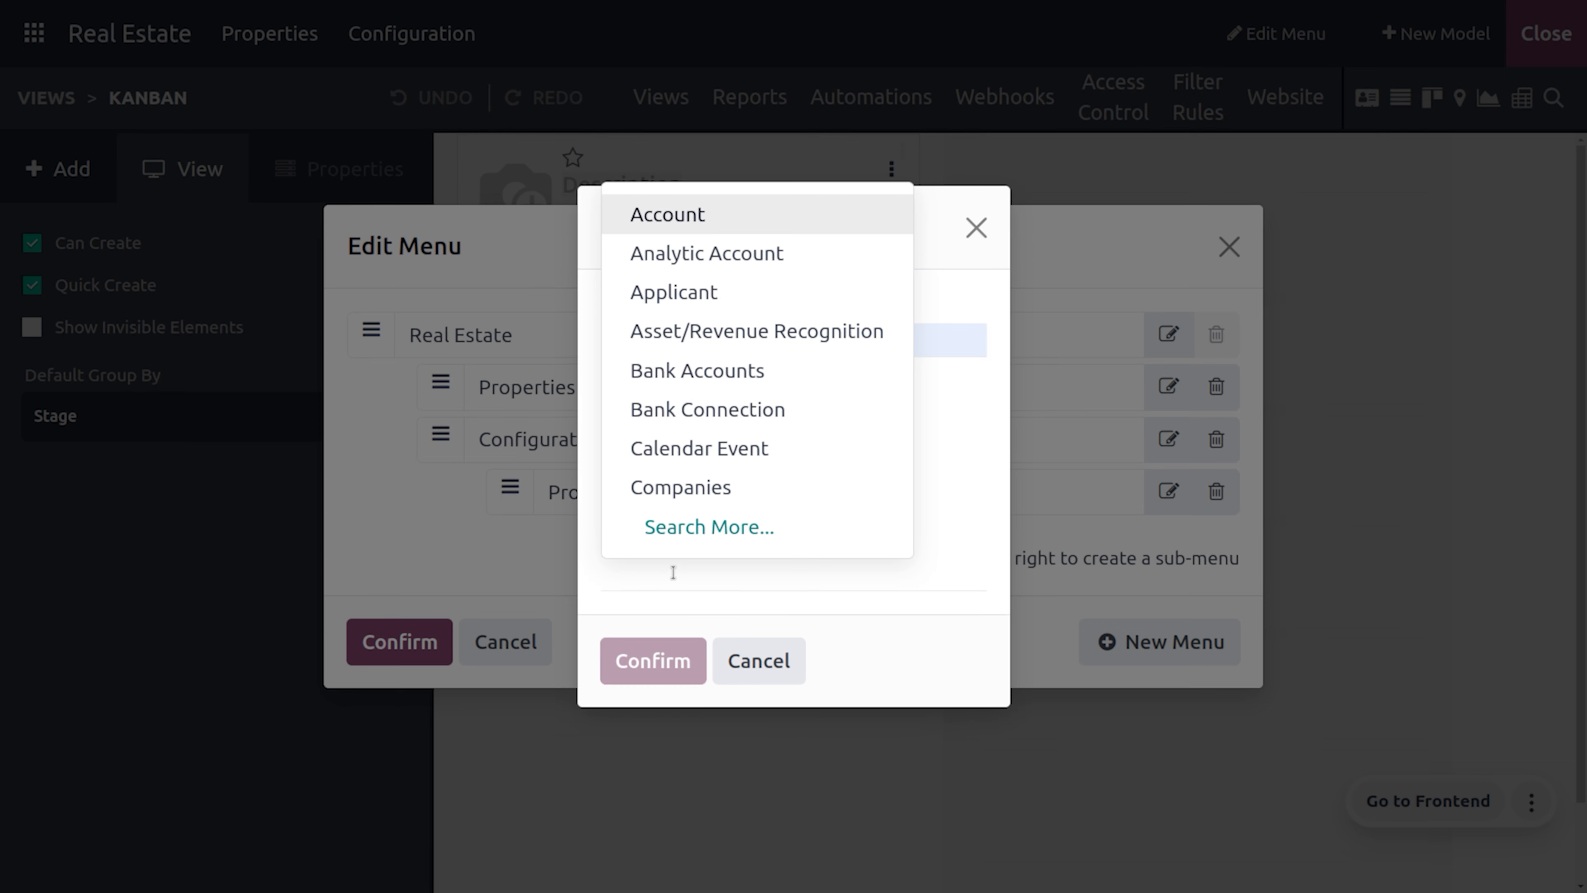
{"action": "type", "text": "E"}
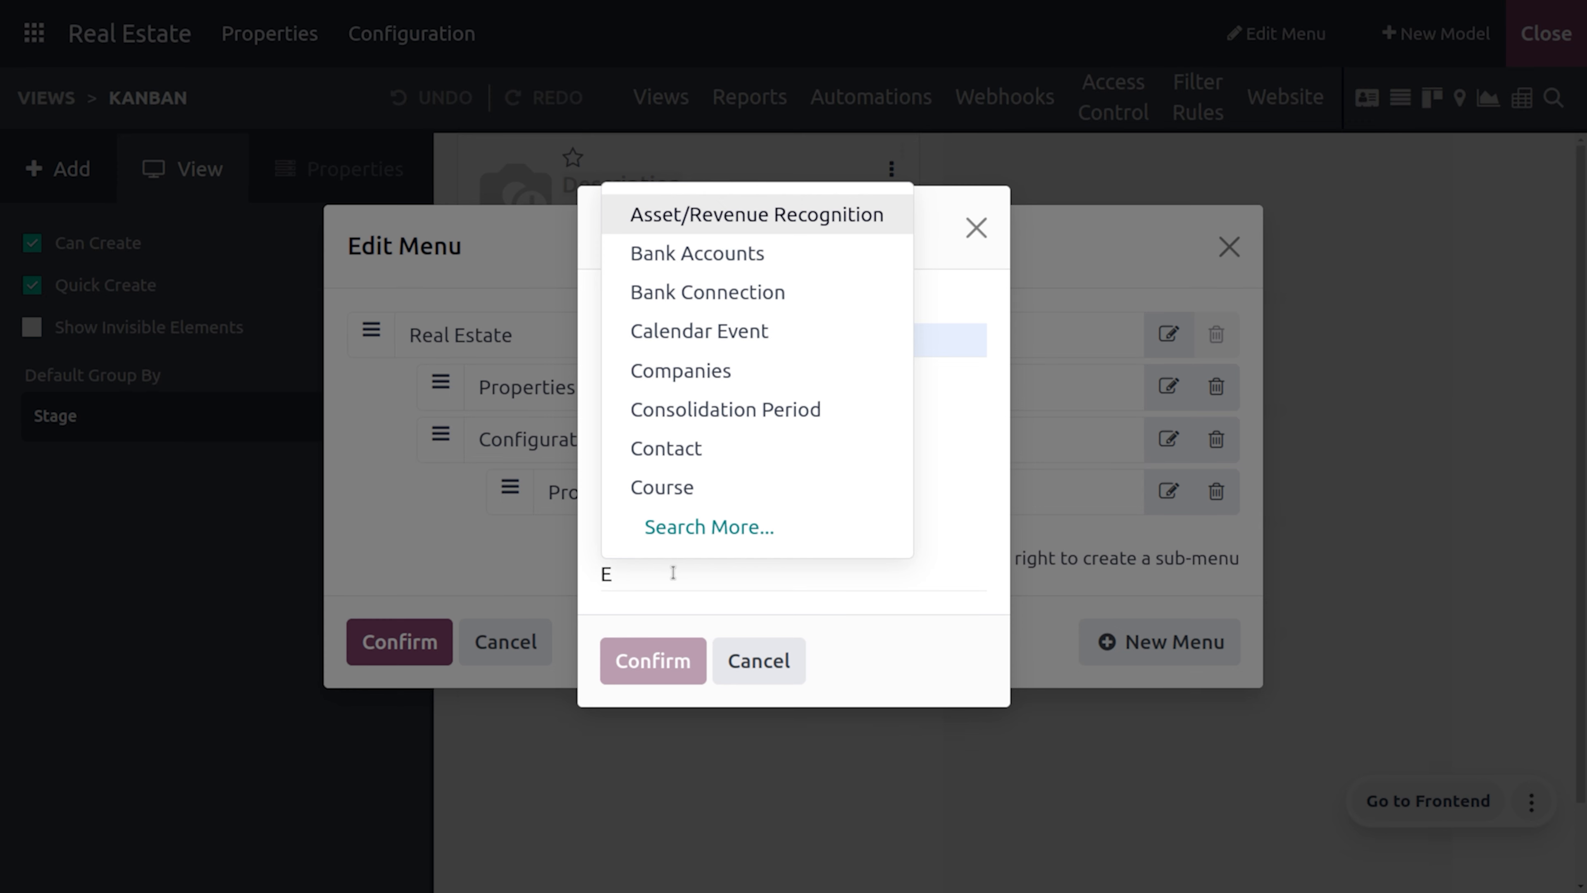
{"action": "type", "text": "mpl"}
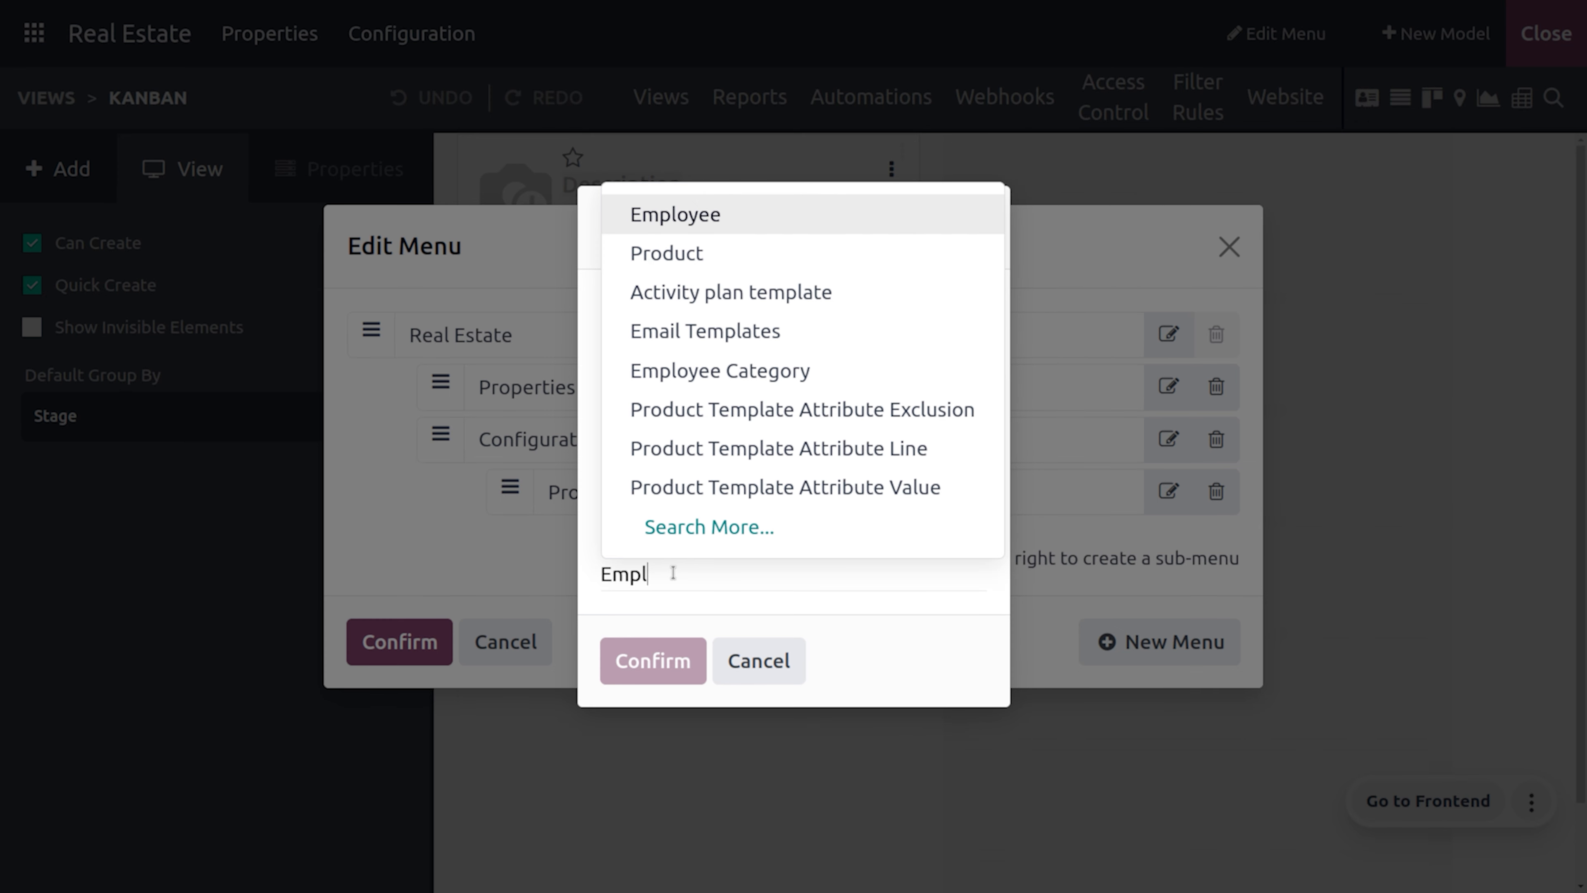
{"action": "key", "text": "Return"}
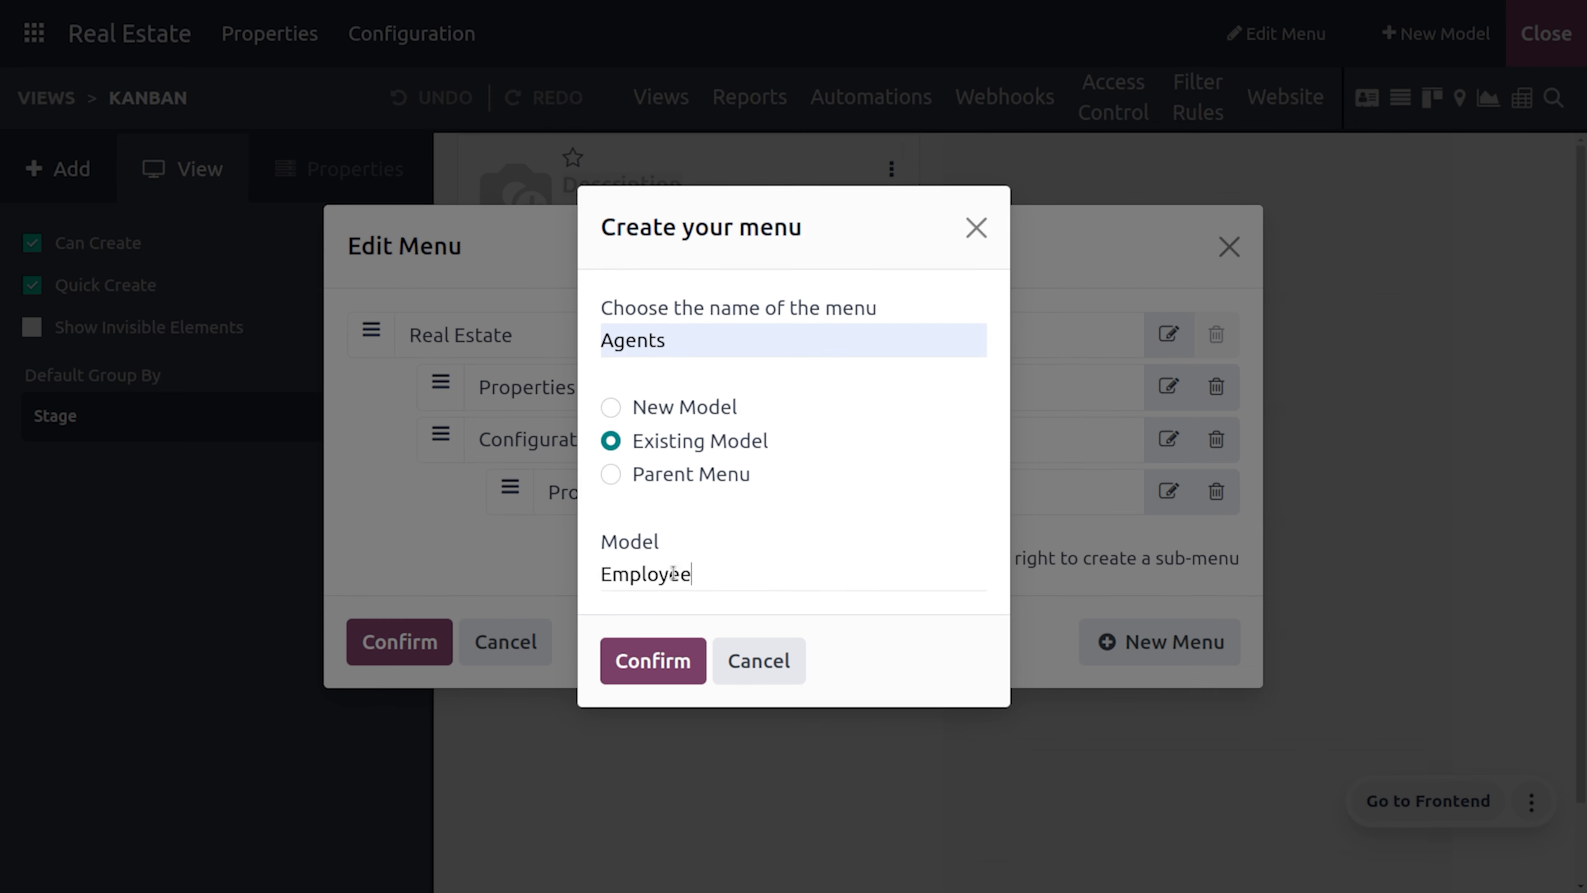
{"action": "left_click", "coordinate": [649, 659]}
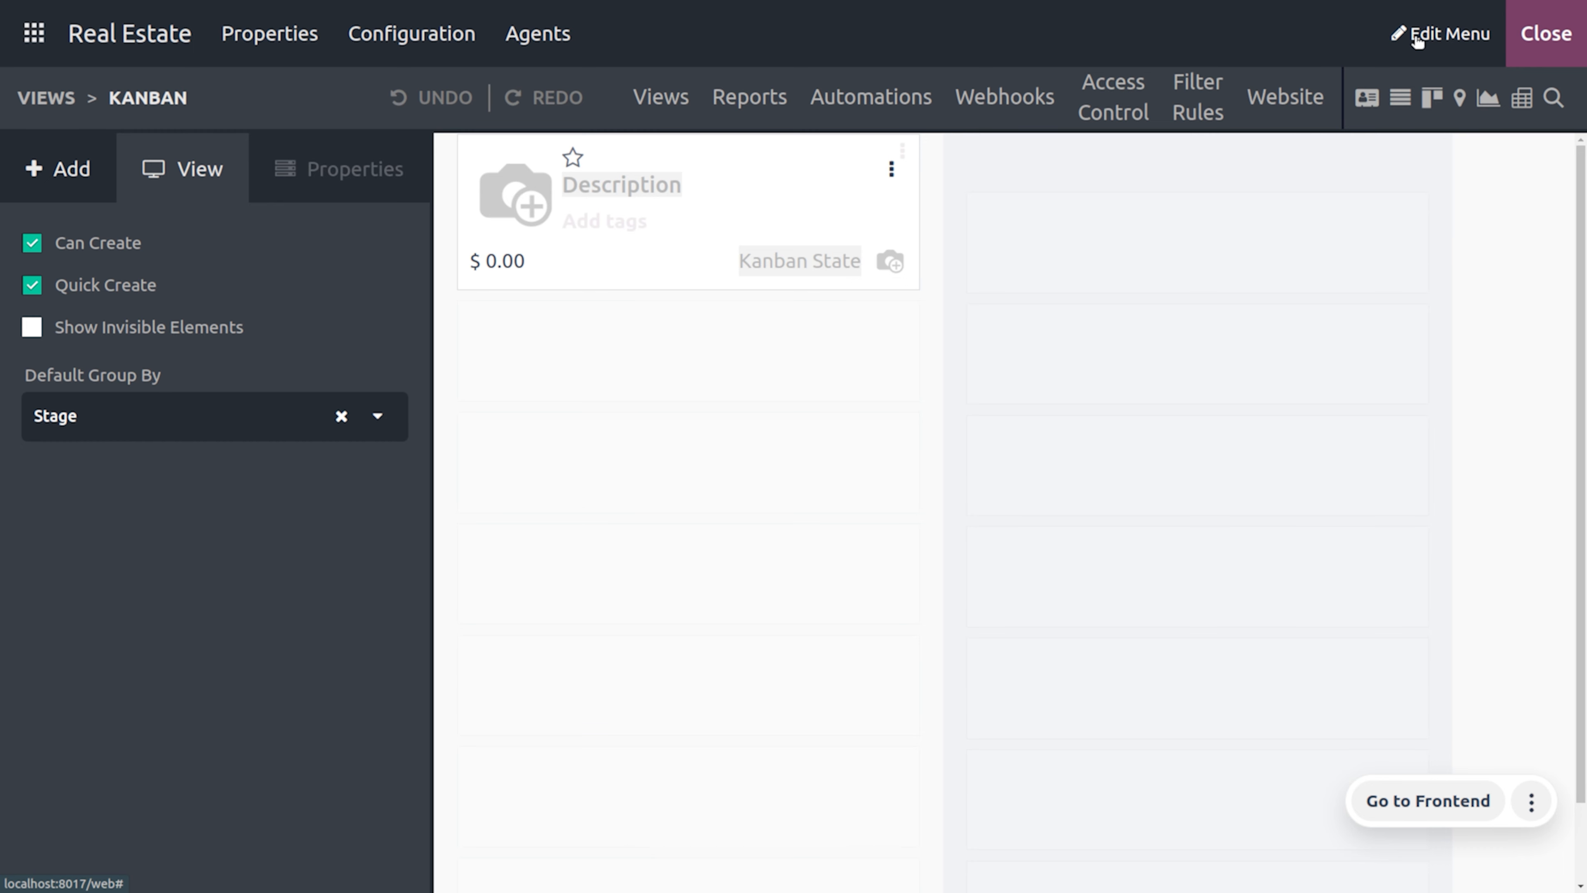
View the Agents menu's kanban layout and look at the dialog for creating a new model, leaving it unused
{"action": "left_click", "coordinate": [554, 44]}
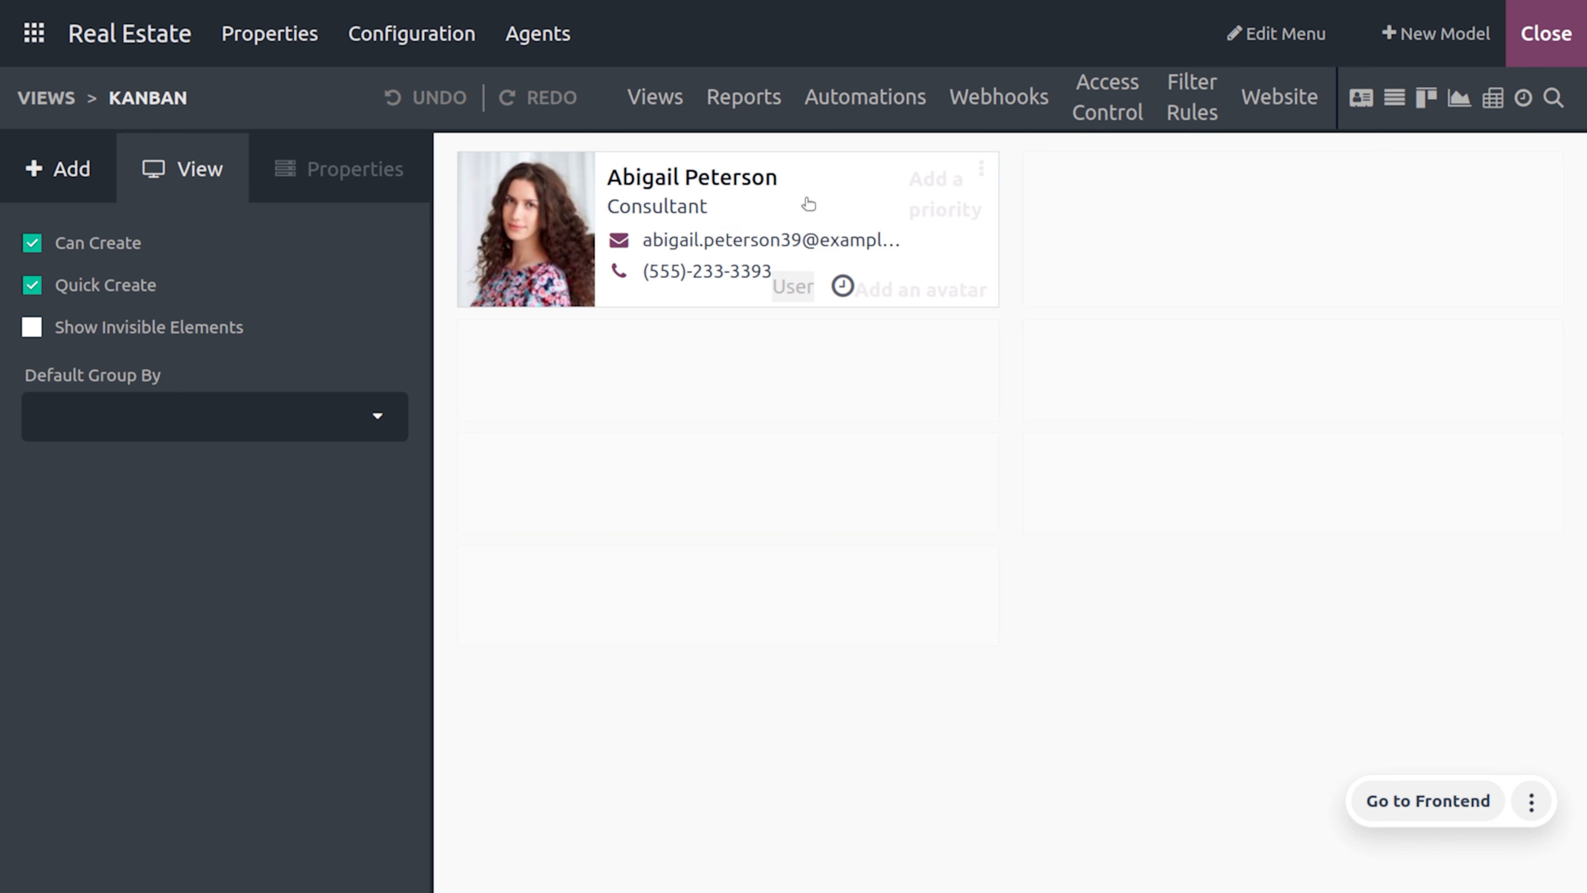
{"action": "left_click", "coordinate": [1467, 36]}
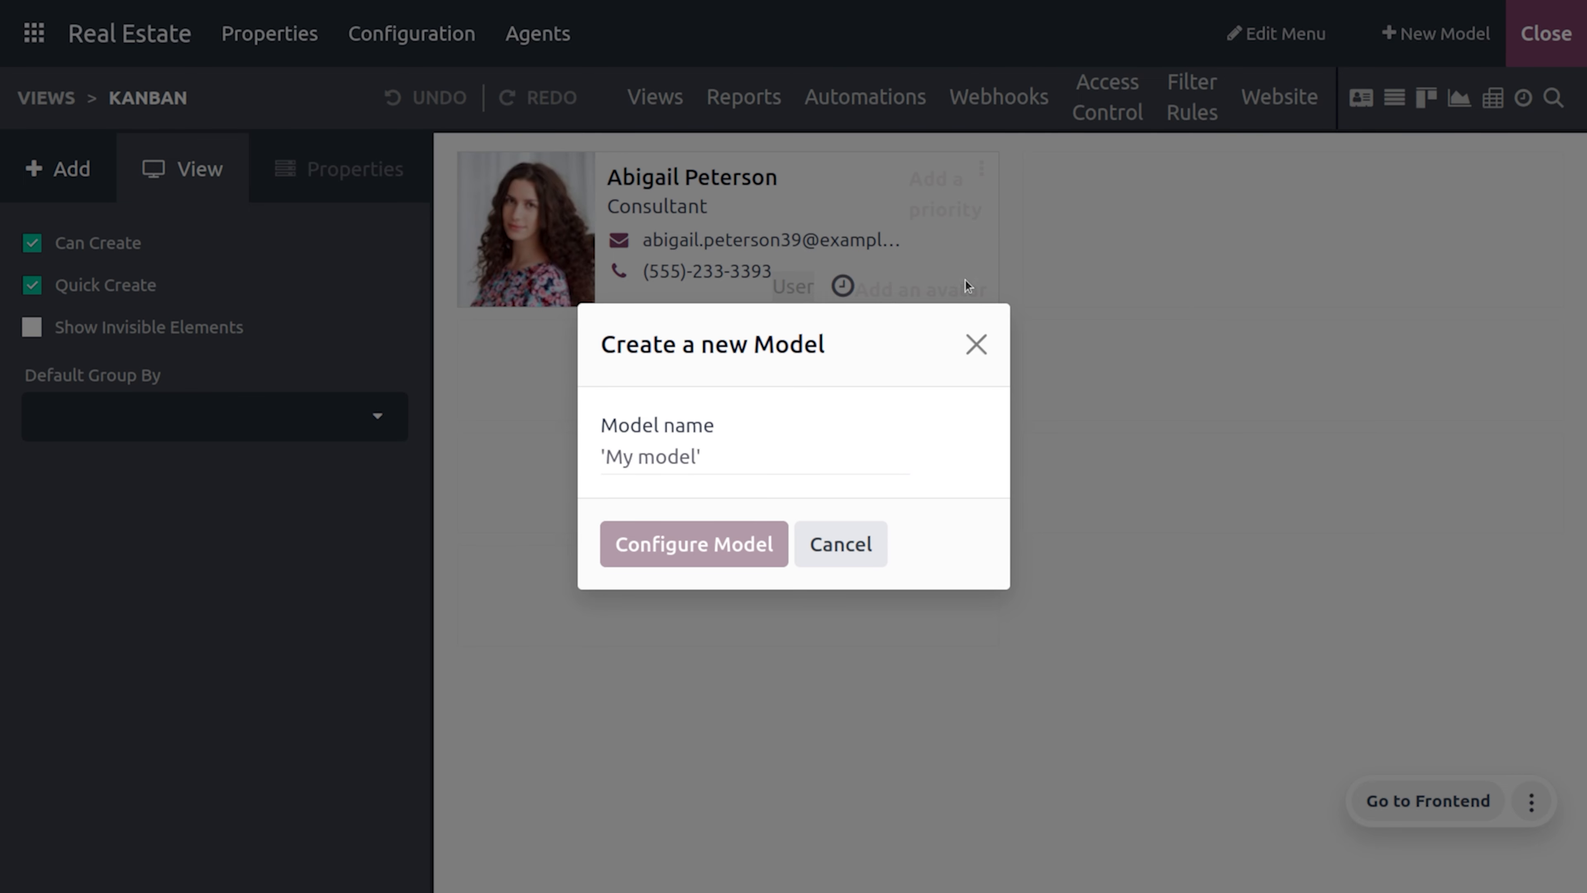
{"action": "left_click", "coordinate": [983, 344]}
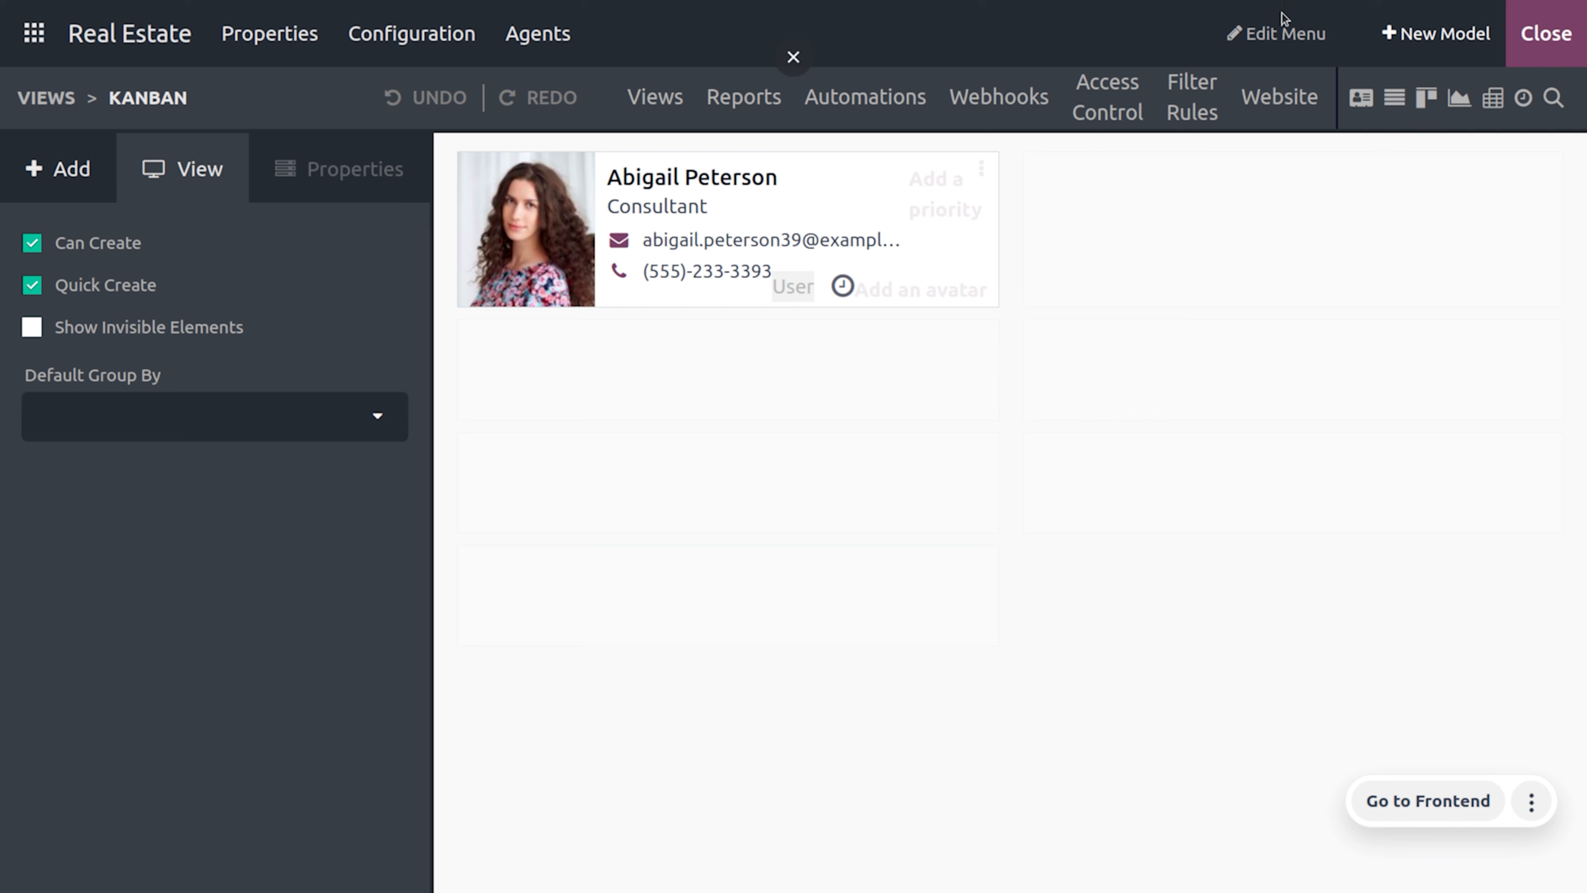
Add a new menu named Contact to the Real Estate app as a parent menu
{"action": "left_click", "coordinate": [1303, 38]}
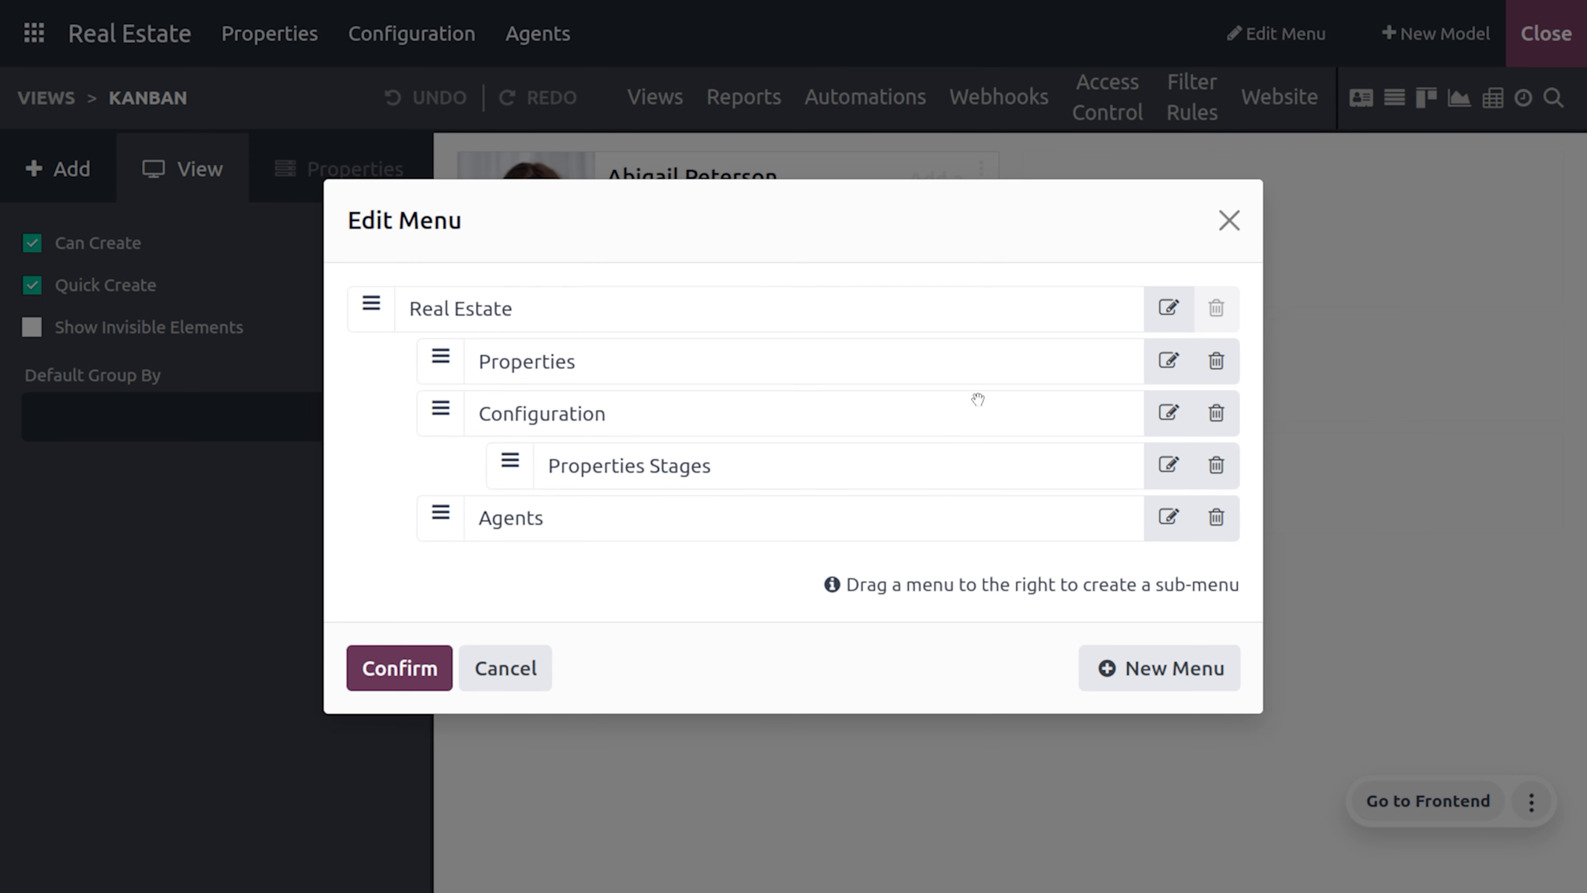
{"action": "left_click", "coordinate": [1131, 668]}
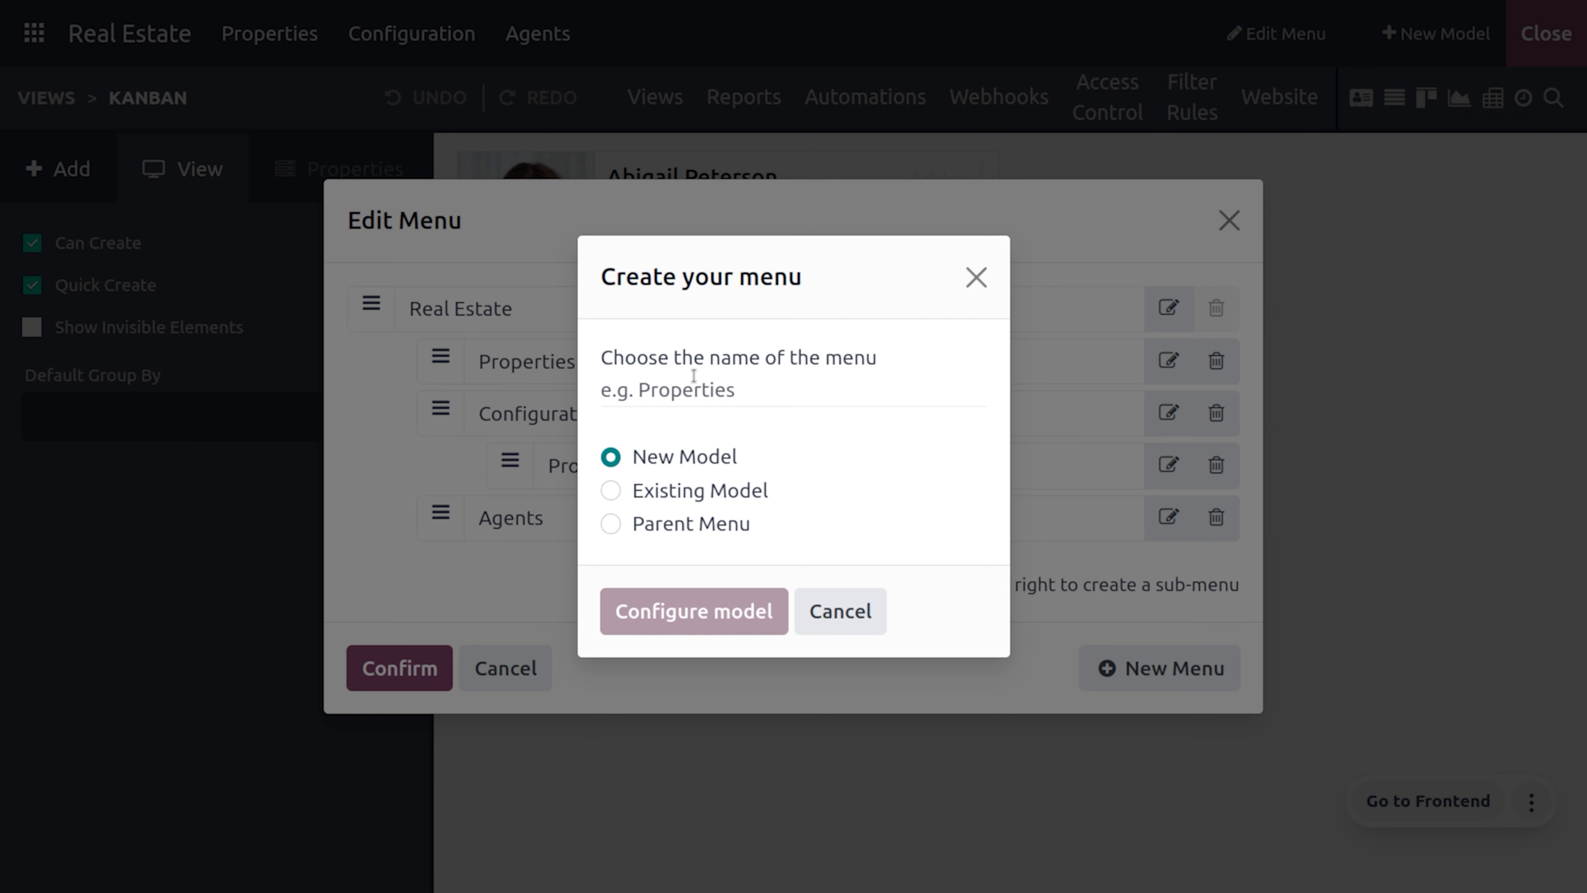
{"action": "left_click", "coordinate": [674, 397]}
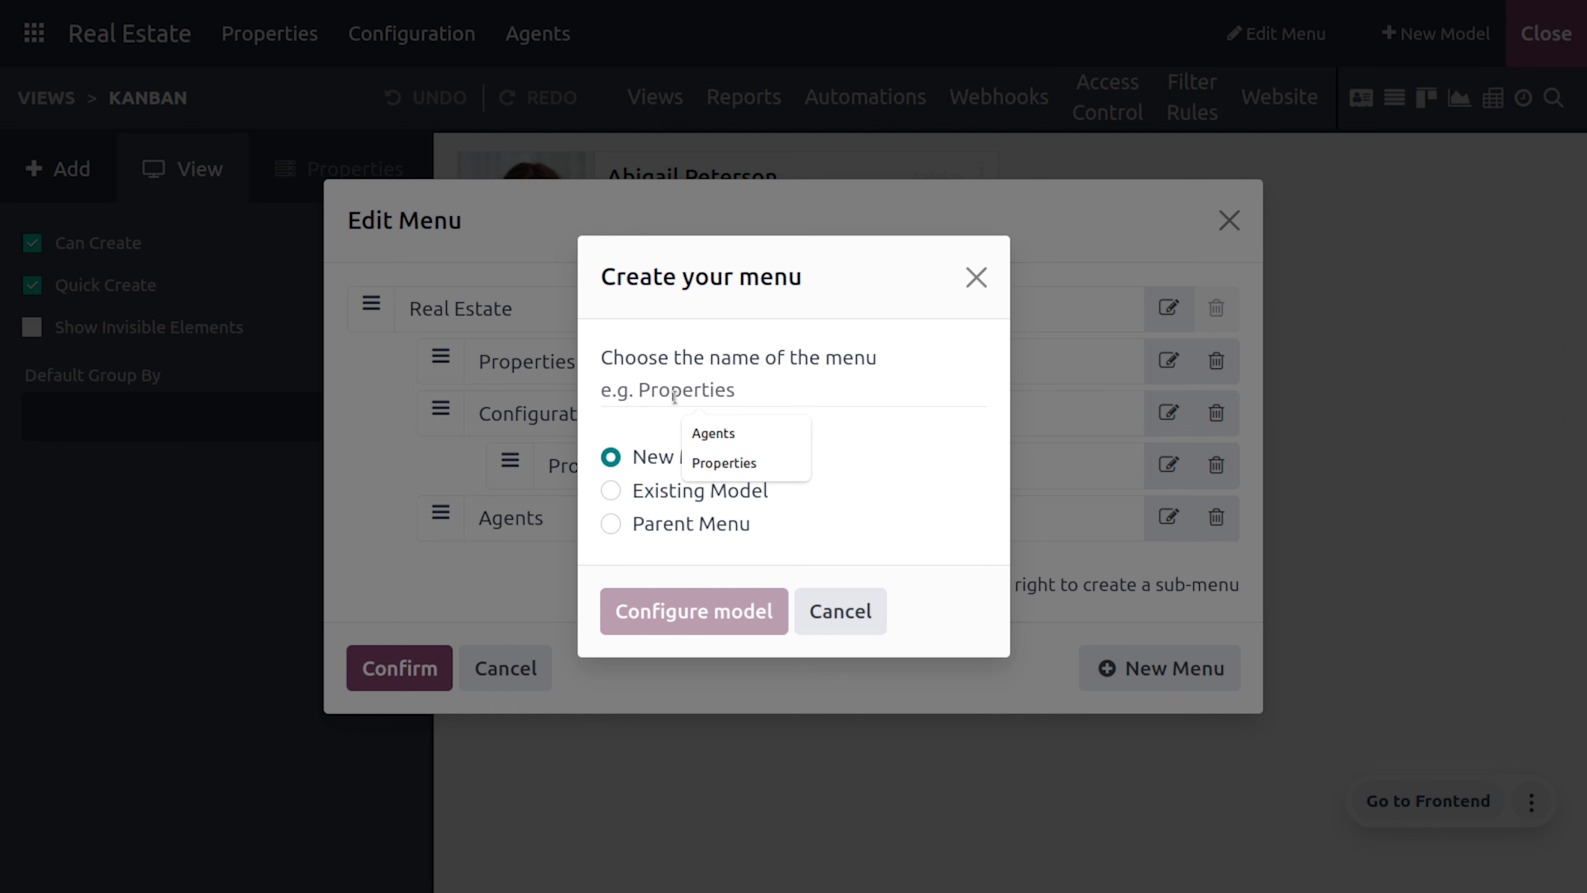
{"action": "type", "text": "Contact"}
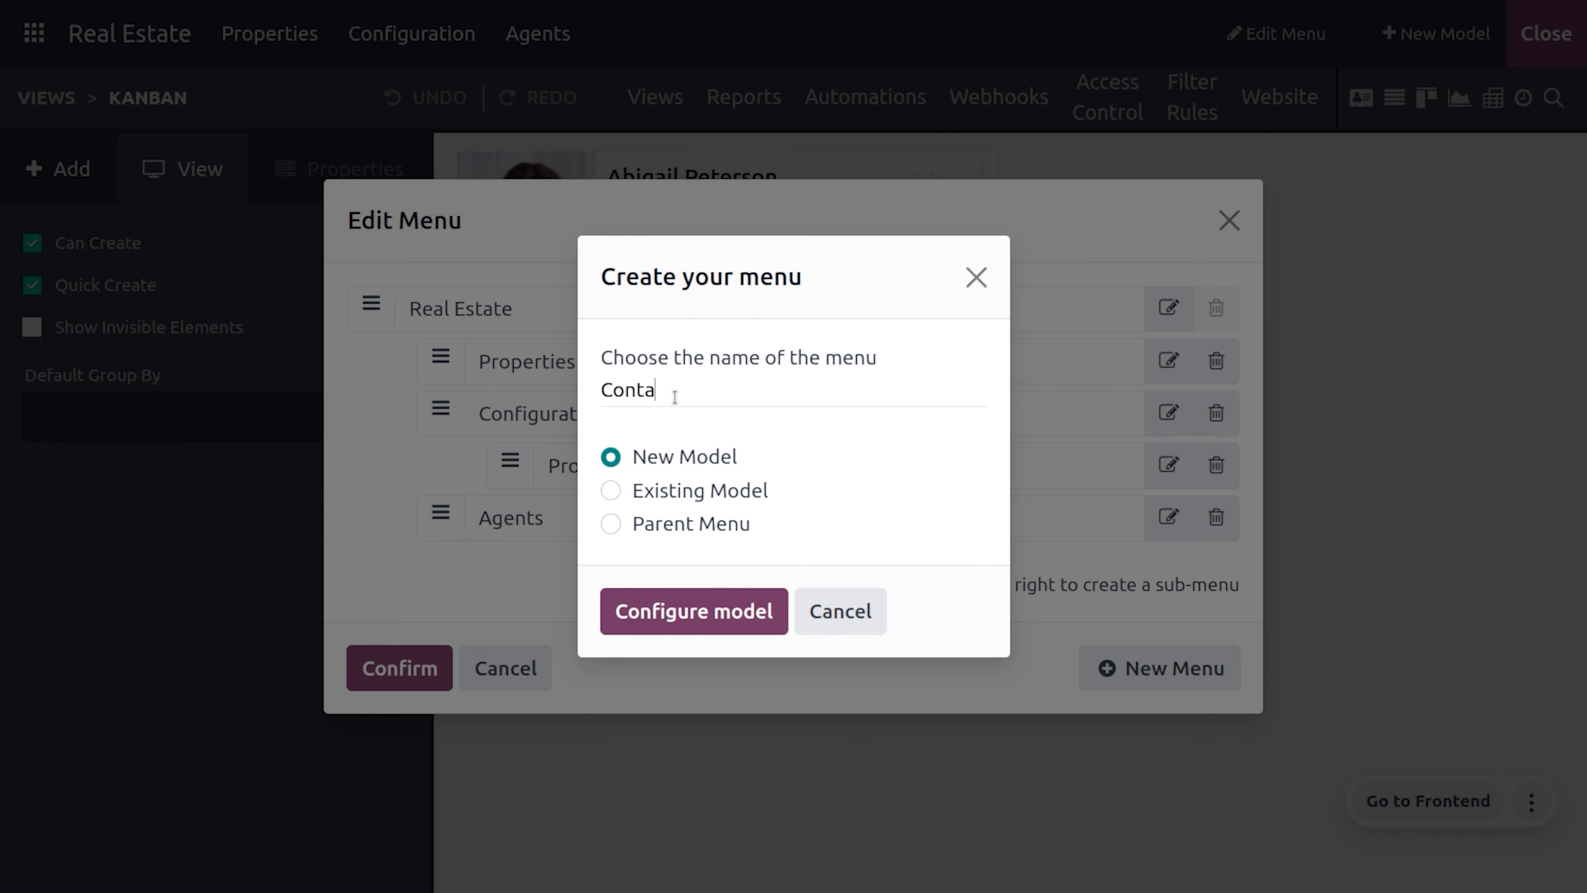
{"action": "left_click", "coordinate": [616, 527]}
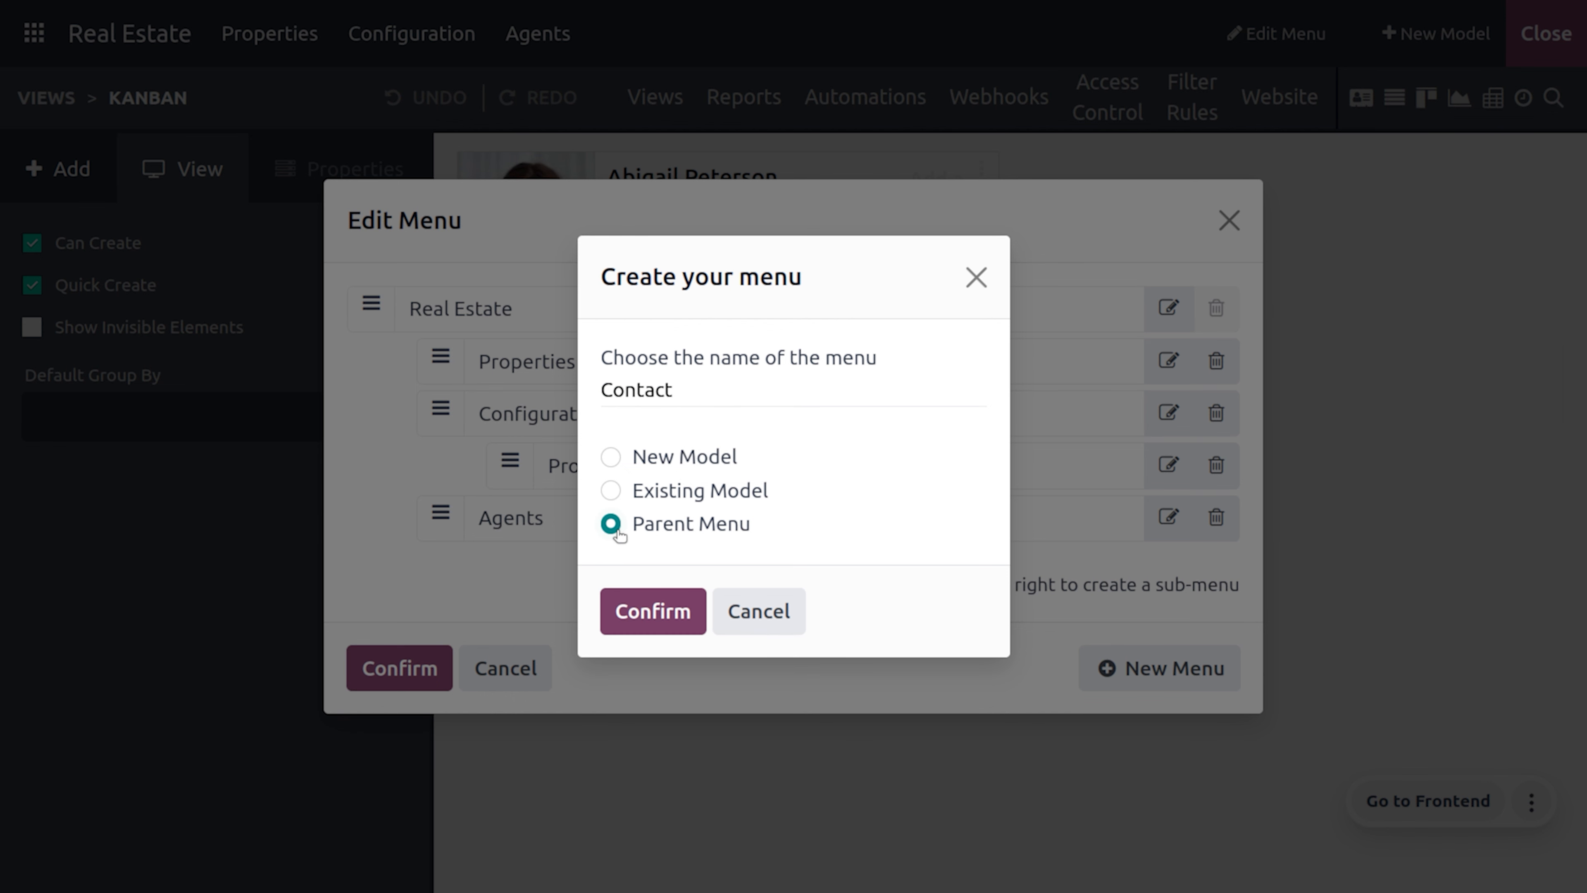
{"action": "left_click", "coordinate": [667, 613]}
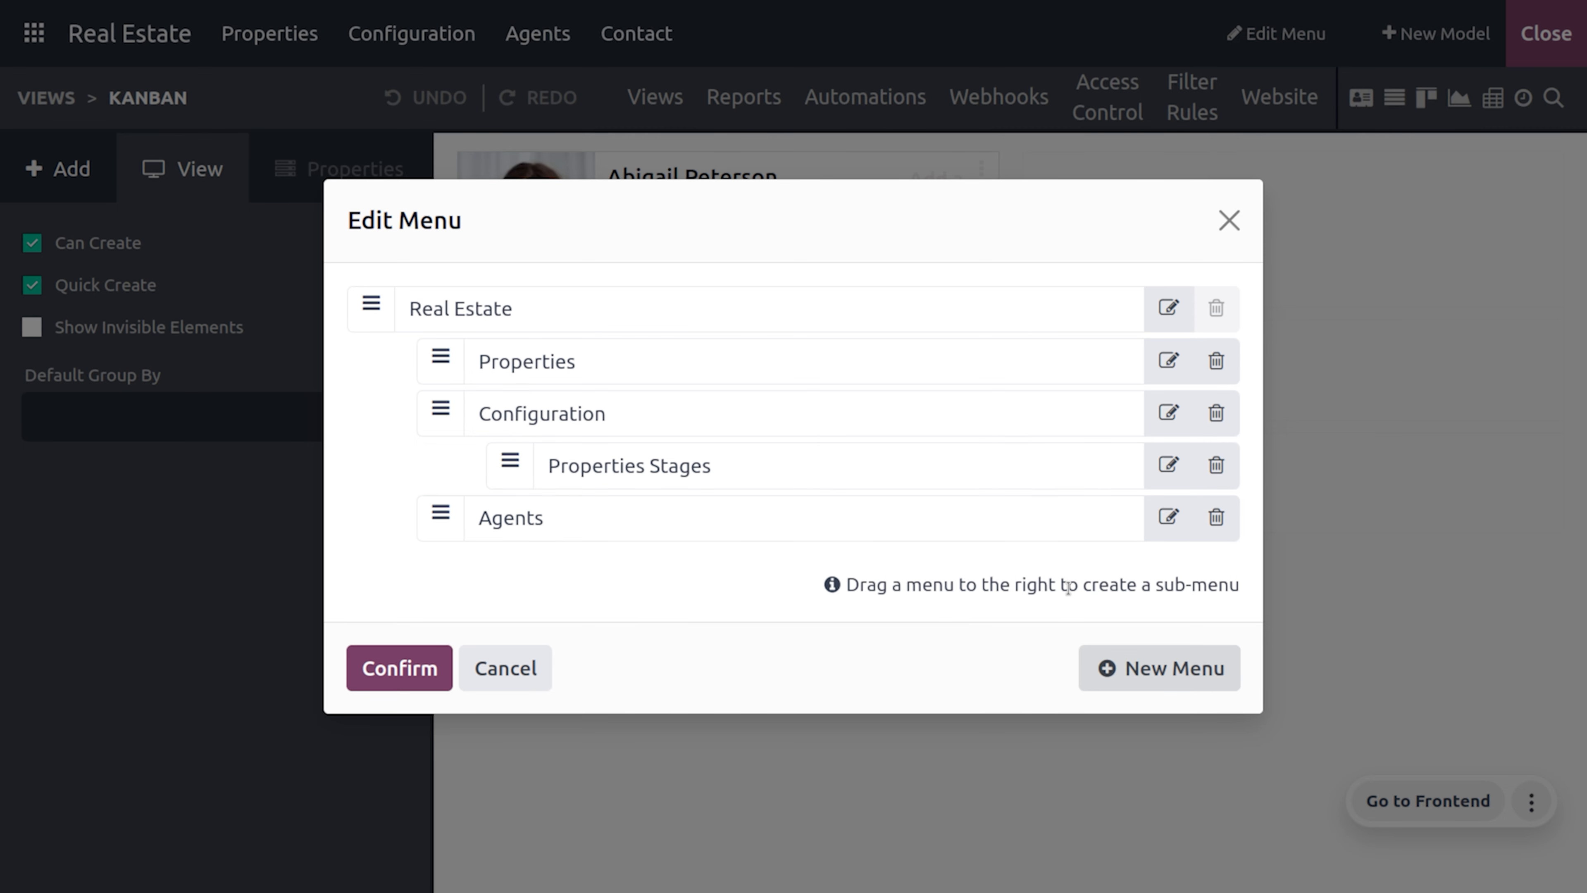
Add a menu named Seekers that uses the existing Contact model
{"action": "left_click", "coordinate": [1142, 675]}
{"action": "left_click", "coordinate": [652, 386]}
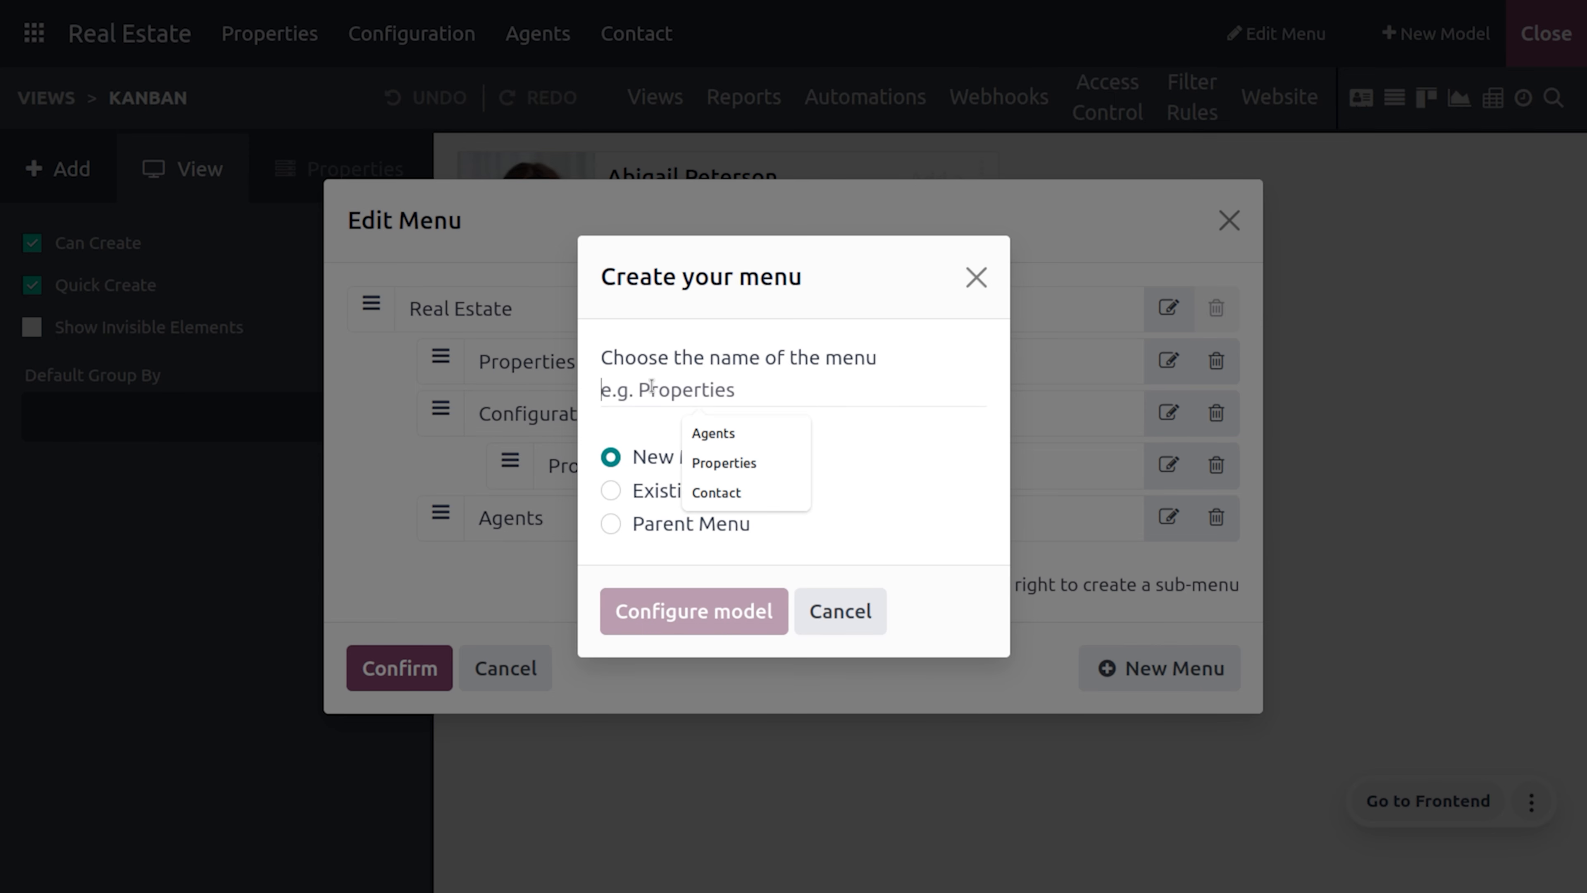
{"action": "type", "text": "See"}
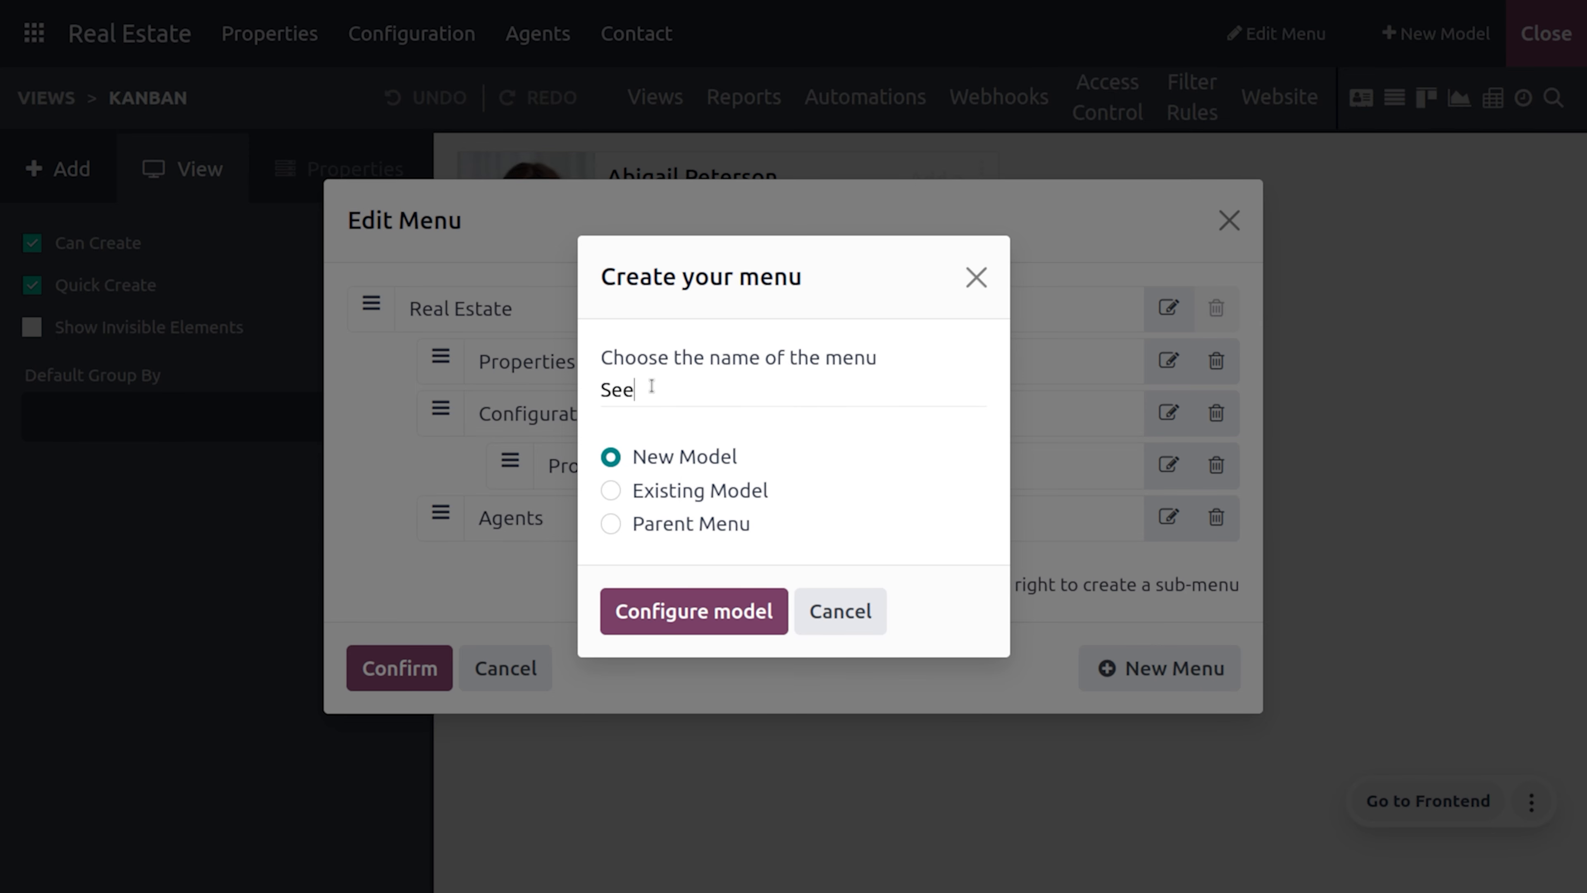
{"action": "type", "text": "kers"}
{"action": "left_click", "coordinate": [611, 491]}
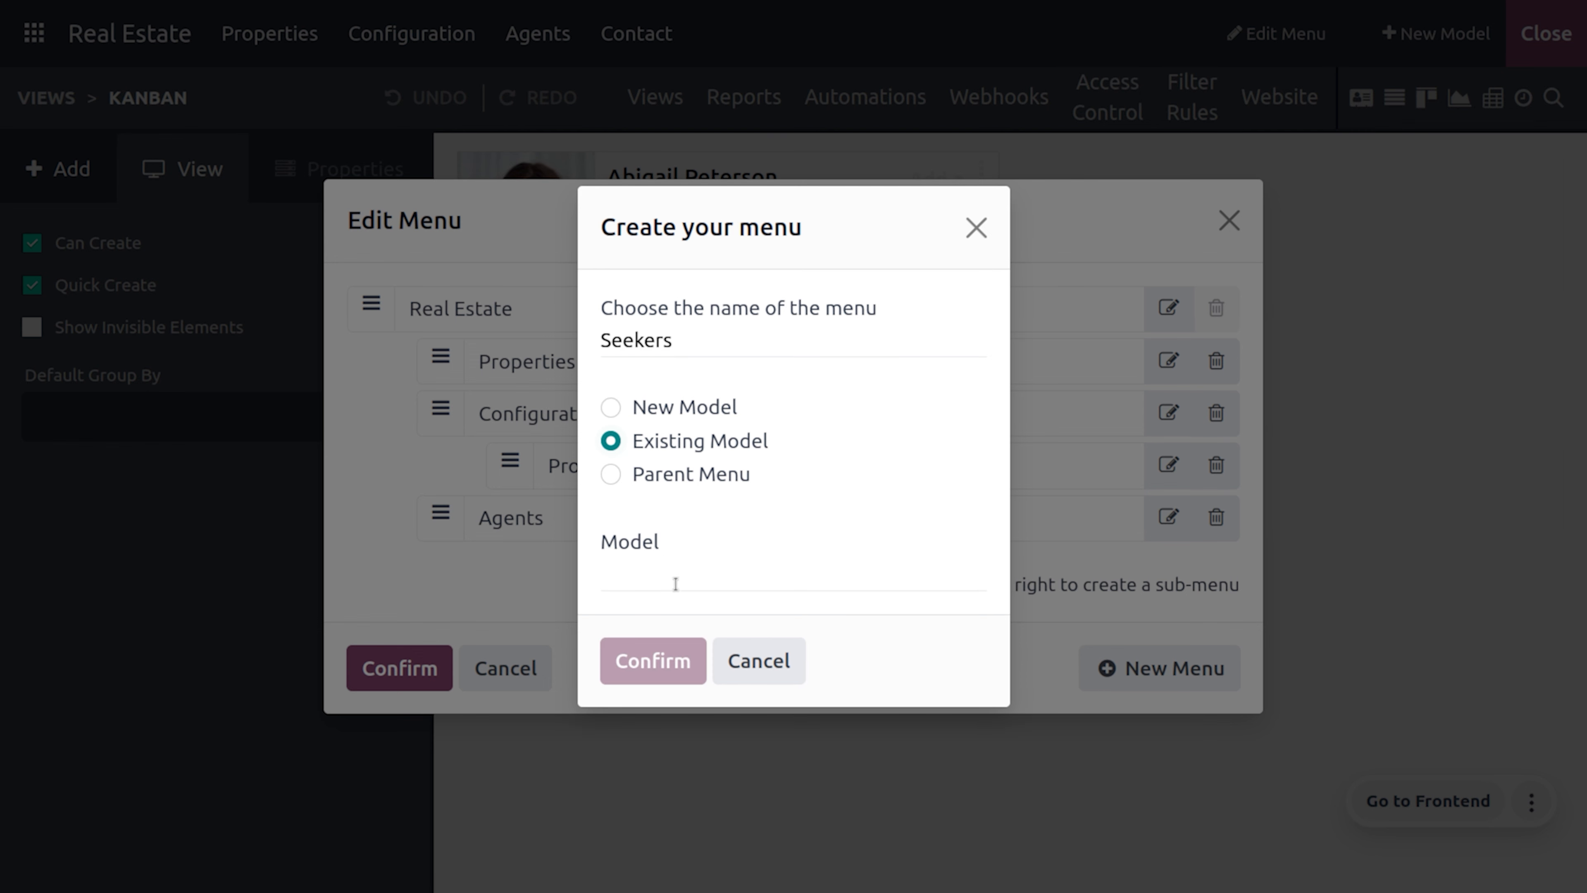
{"action": "left_click", "coordinate": [690, 570]}
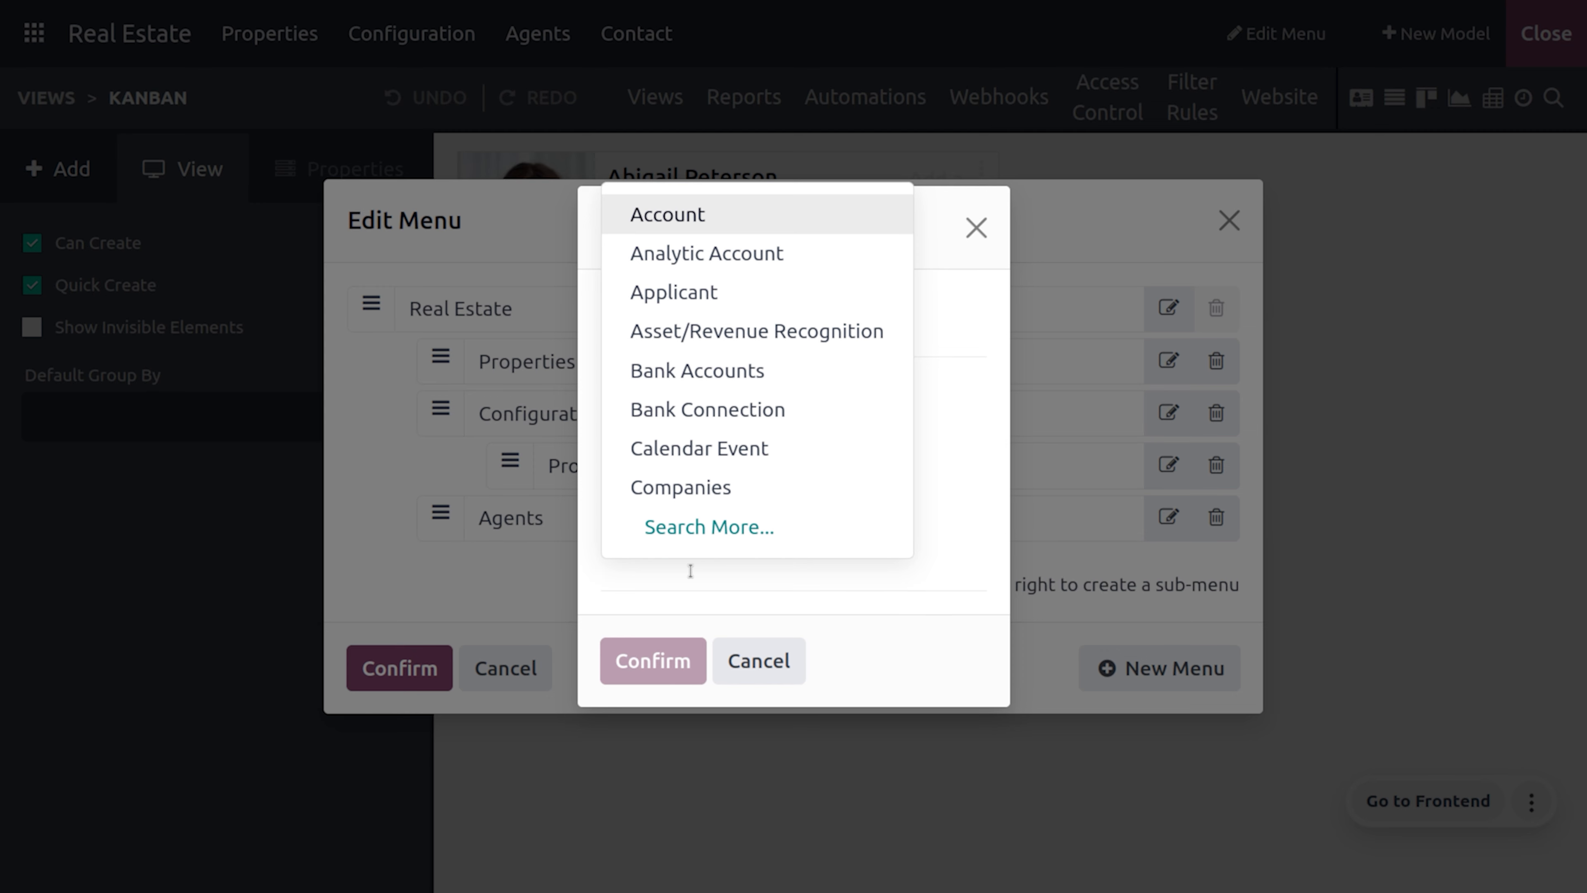
{"action": "type", "text": "co"}
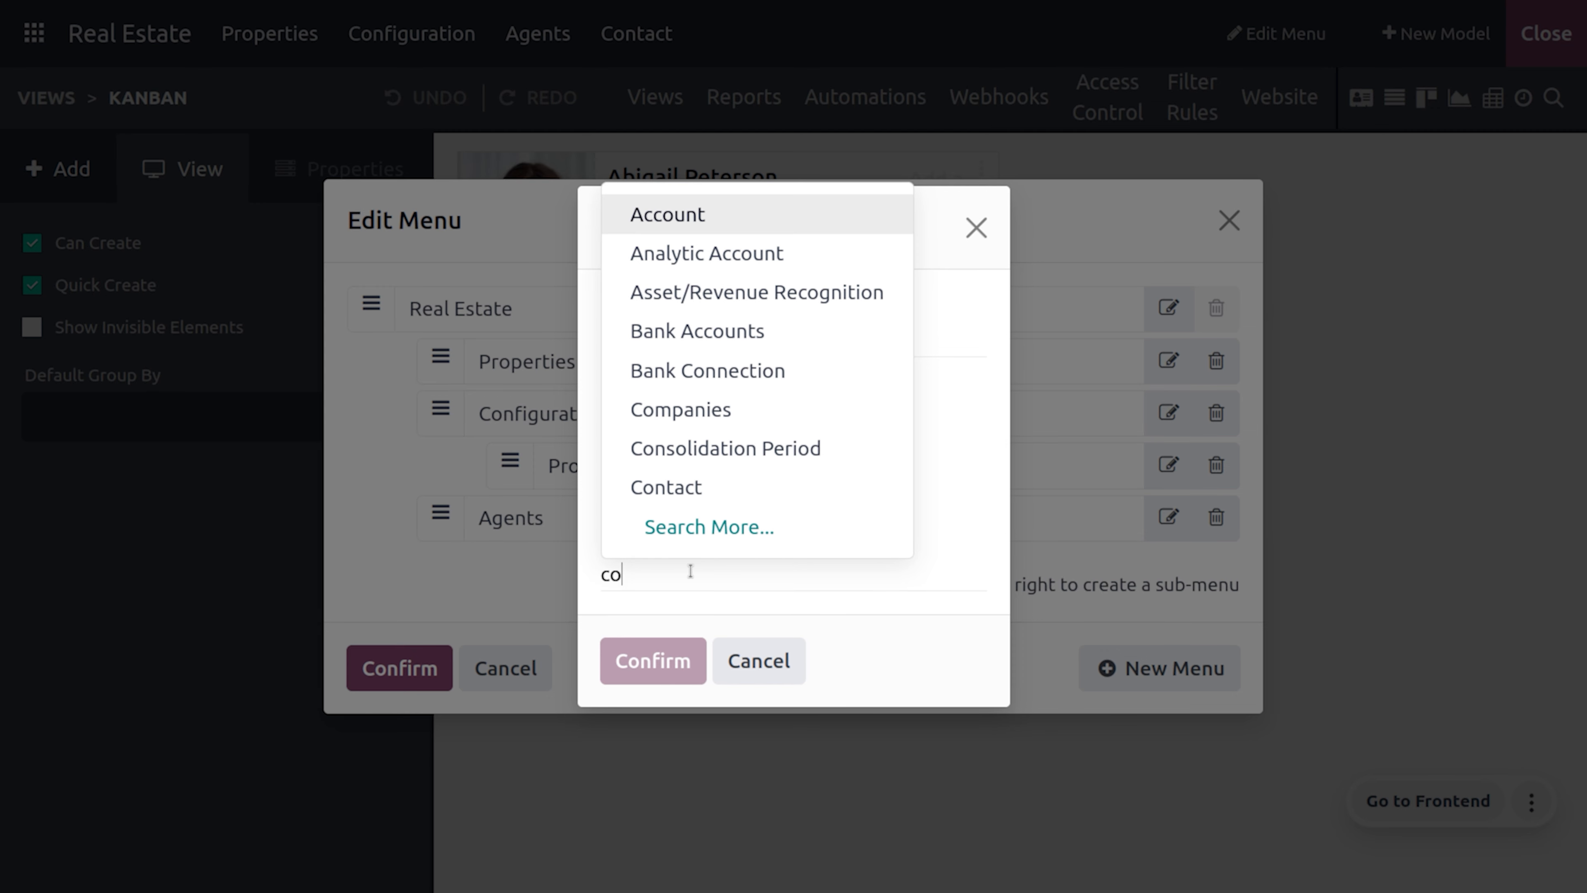
{"action": "type", "text": "nt"}
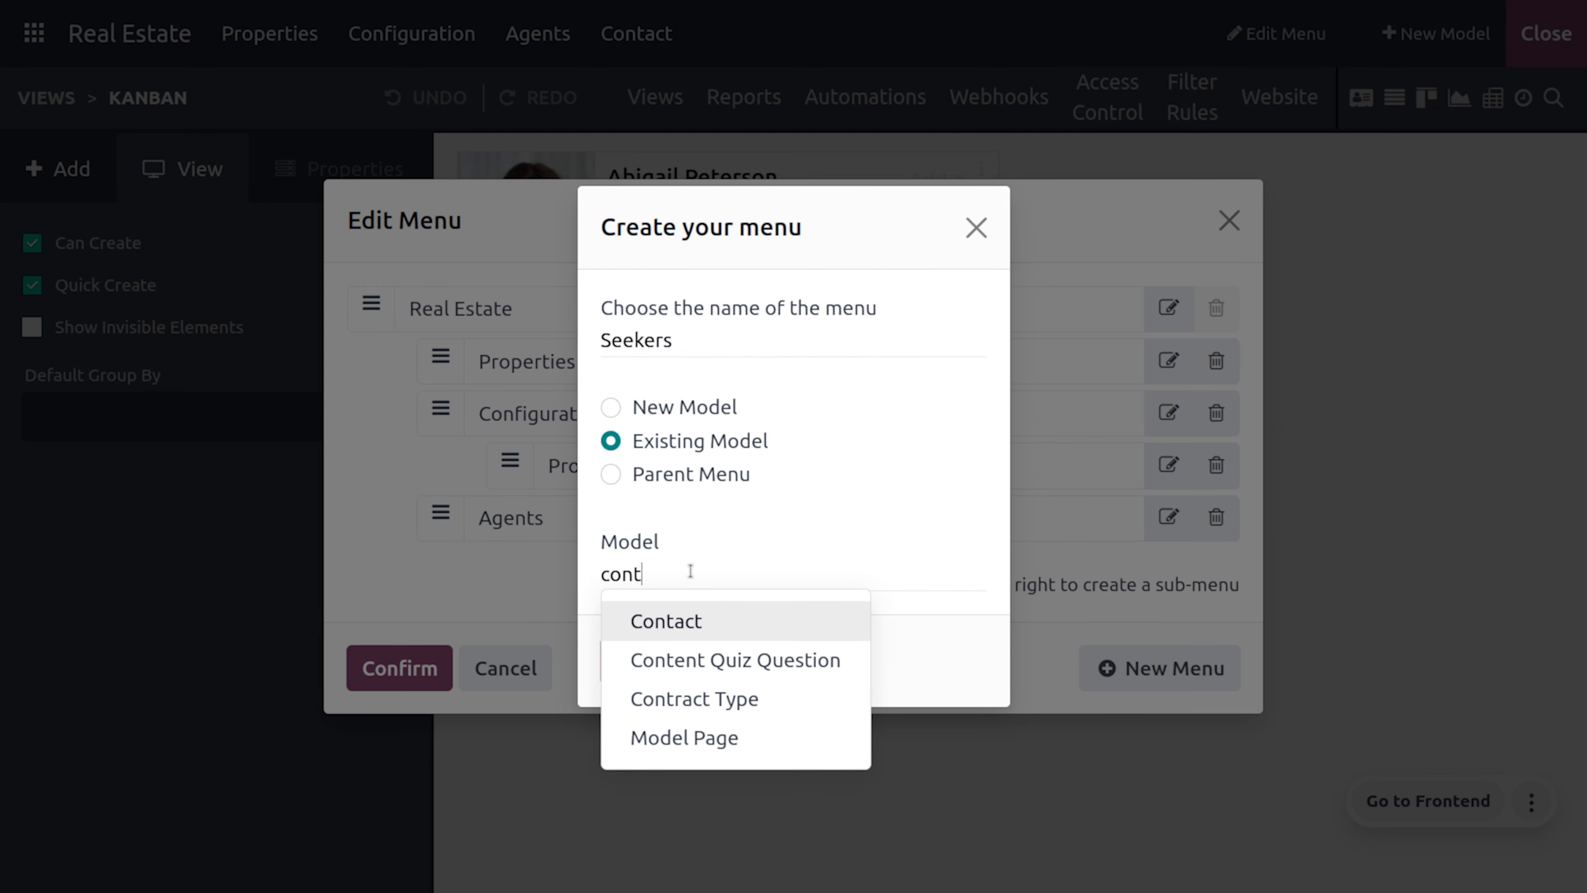
{"action": "key", "text": "Return"}
{"action": "left_click", "coordinate": [656, 662]}
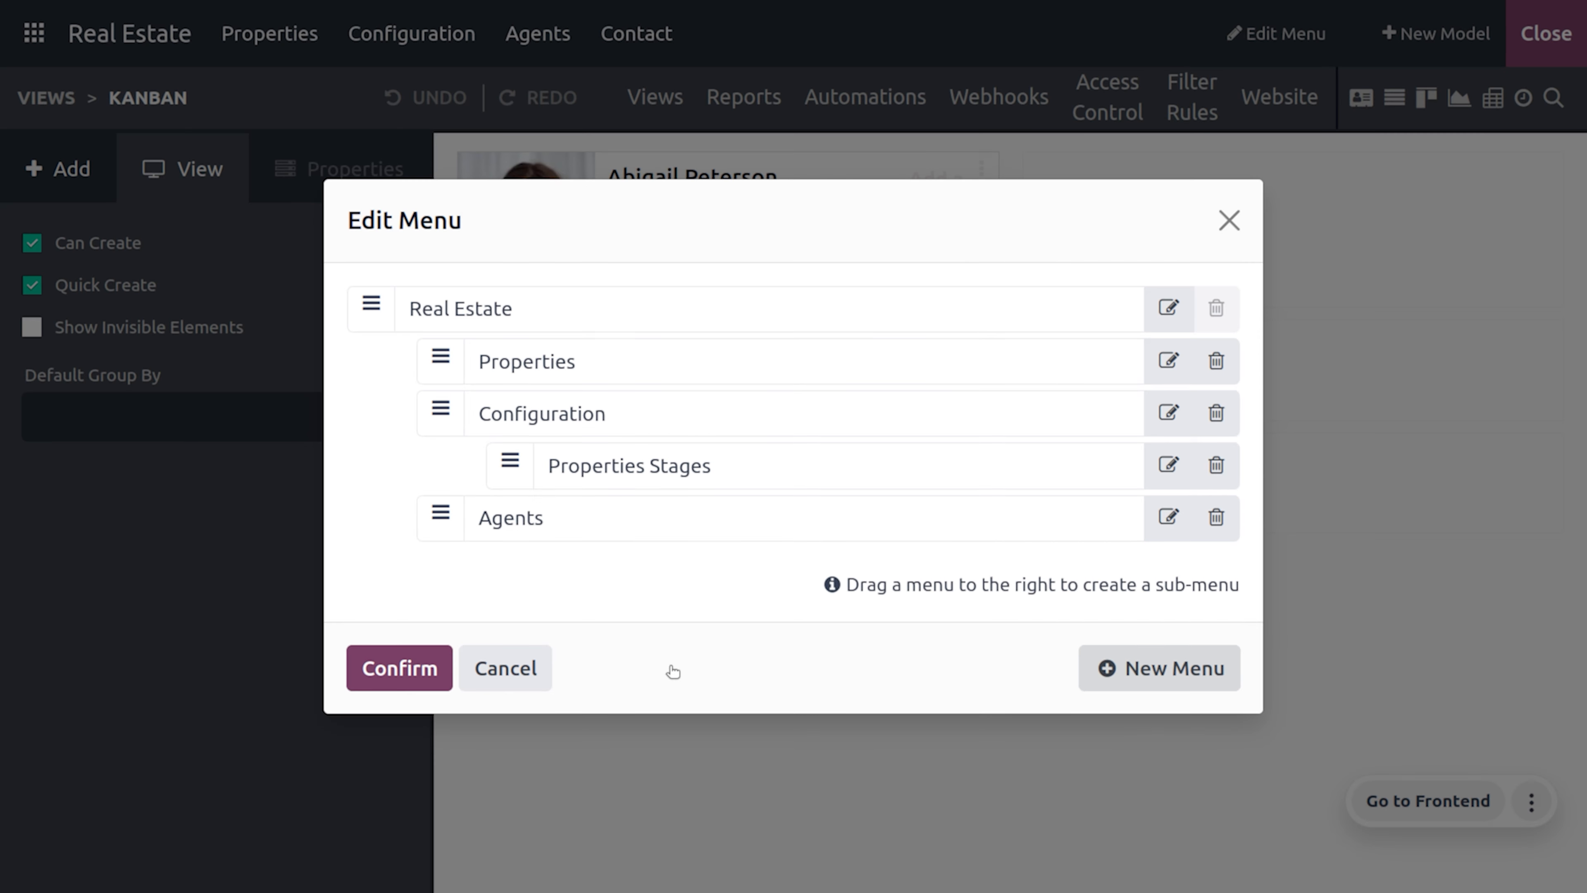
Add a menu named Owners that uses the existing Contact model and confirm the menu edits
{"action": "left_click", "coordinate": [1153, 672]}
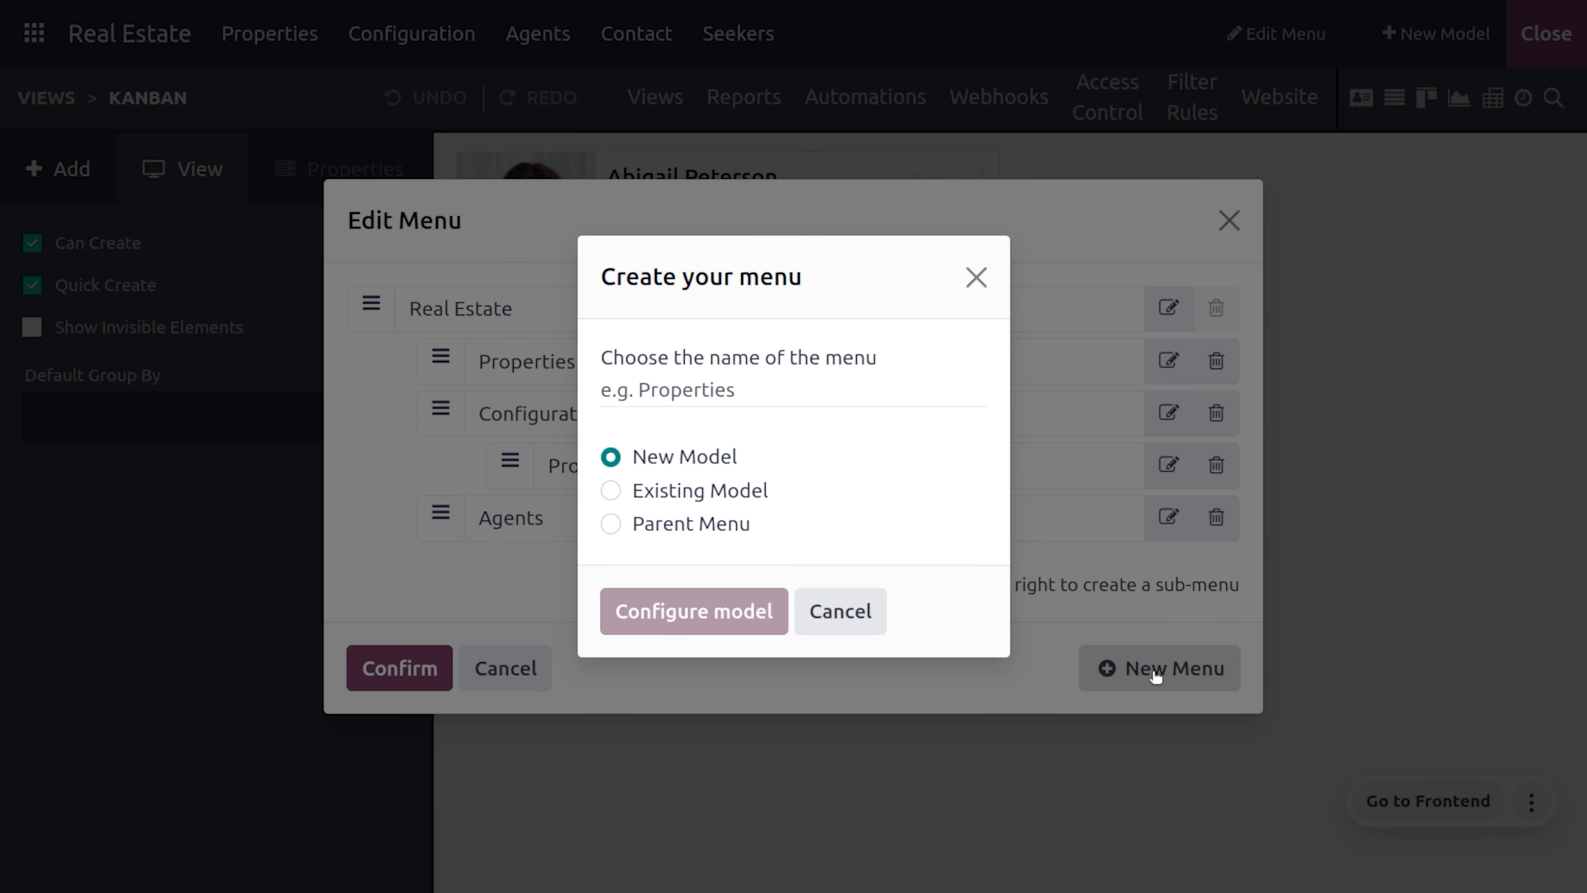
{"action": "left_click", "coordinate": [648, 398]}
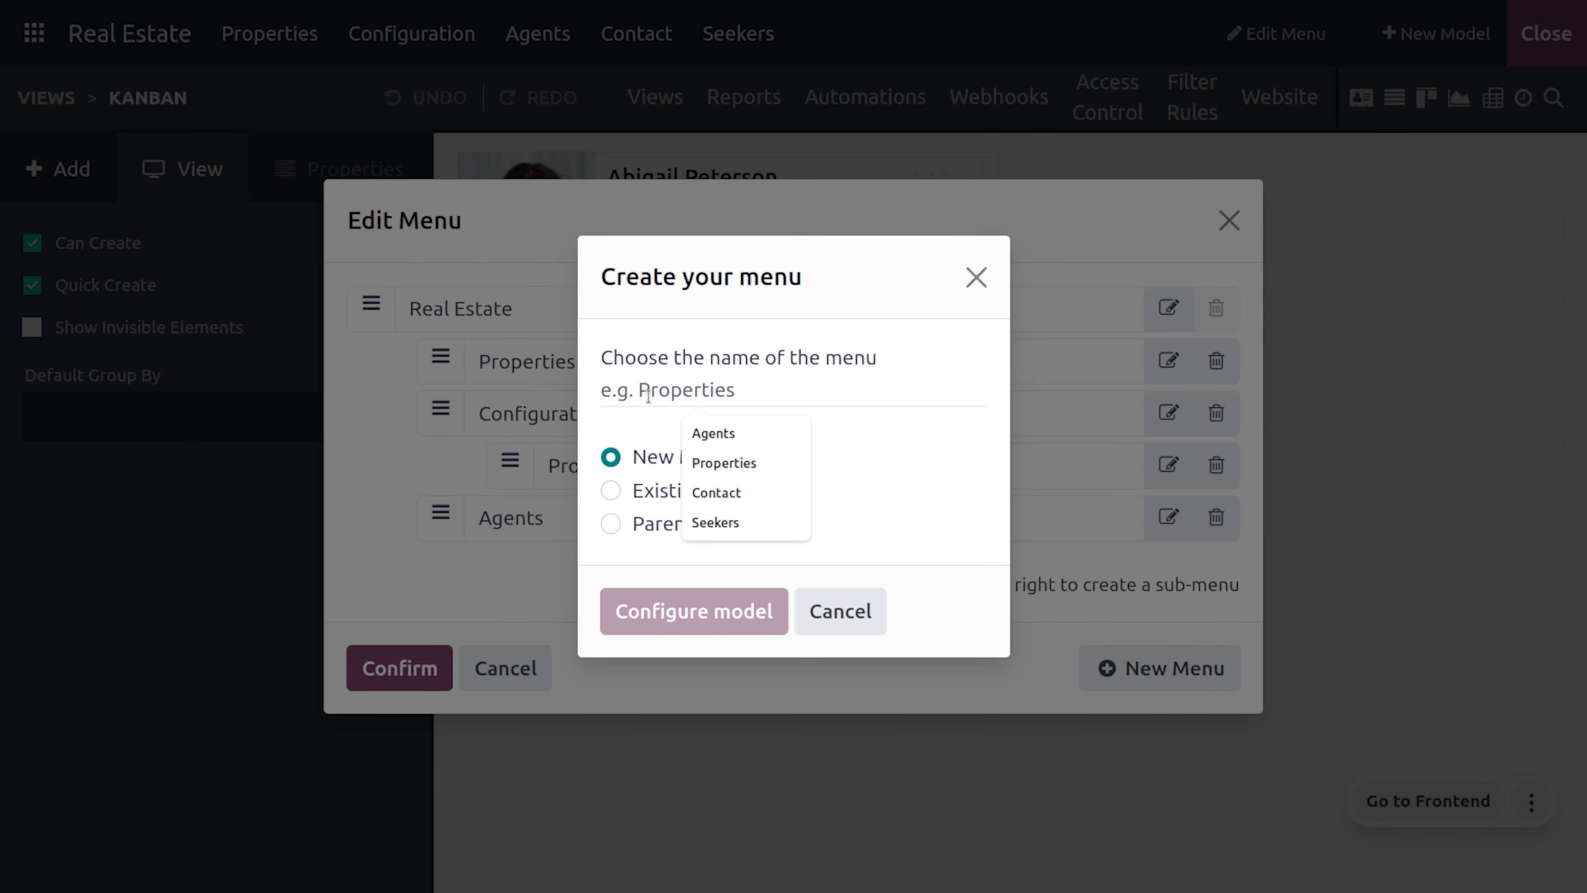
{"action": "type", "text": "Owners"}
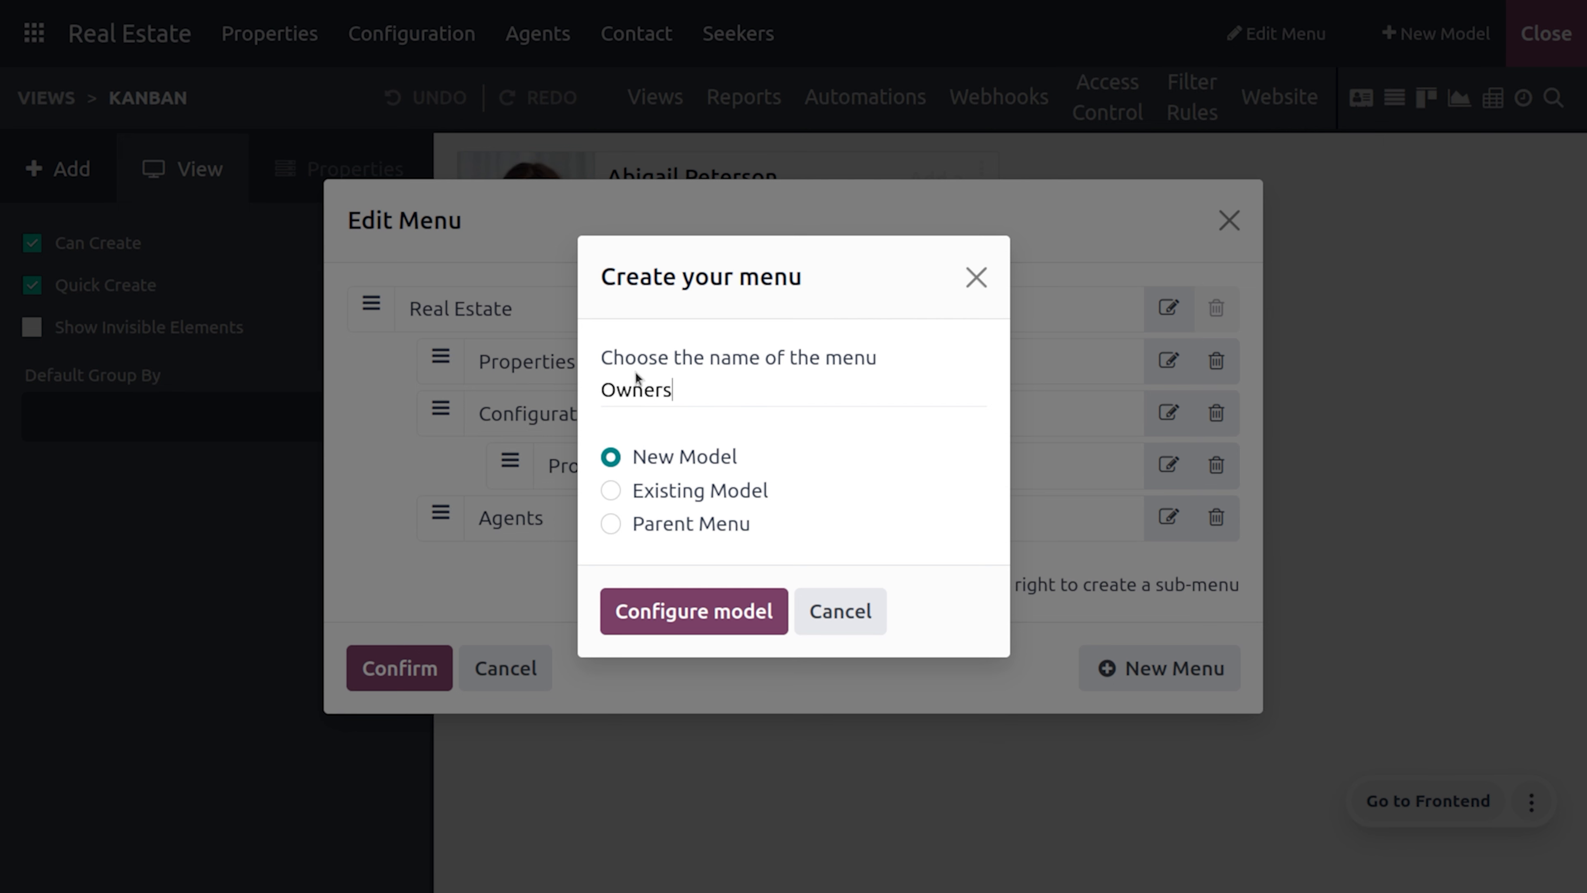
{"action": "left_click", "coordinate": [613, 492]}
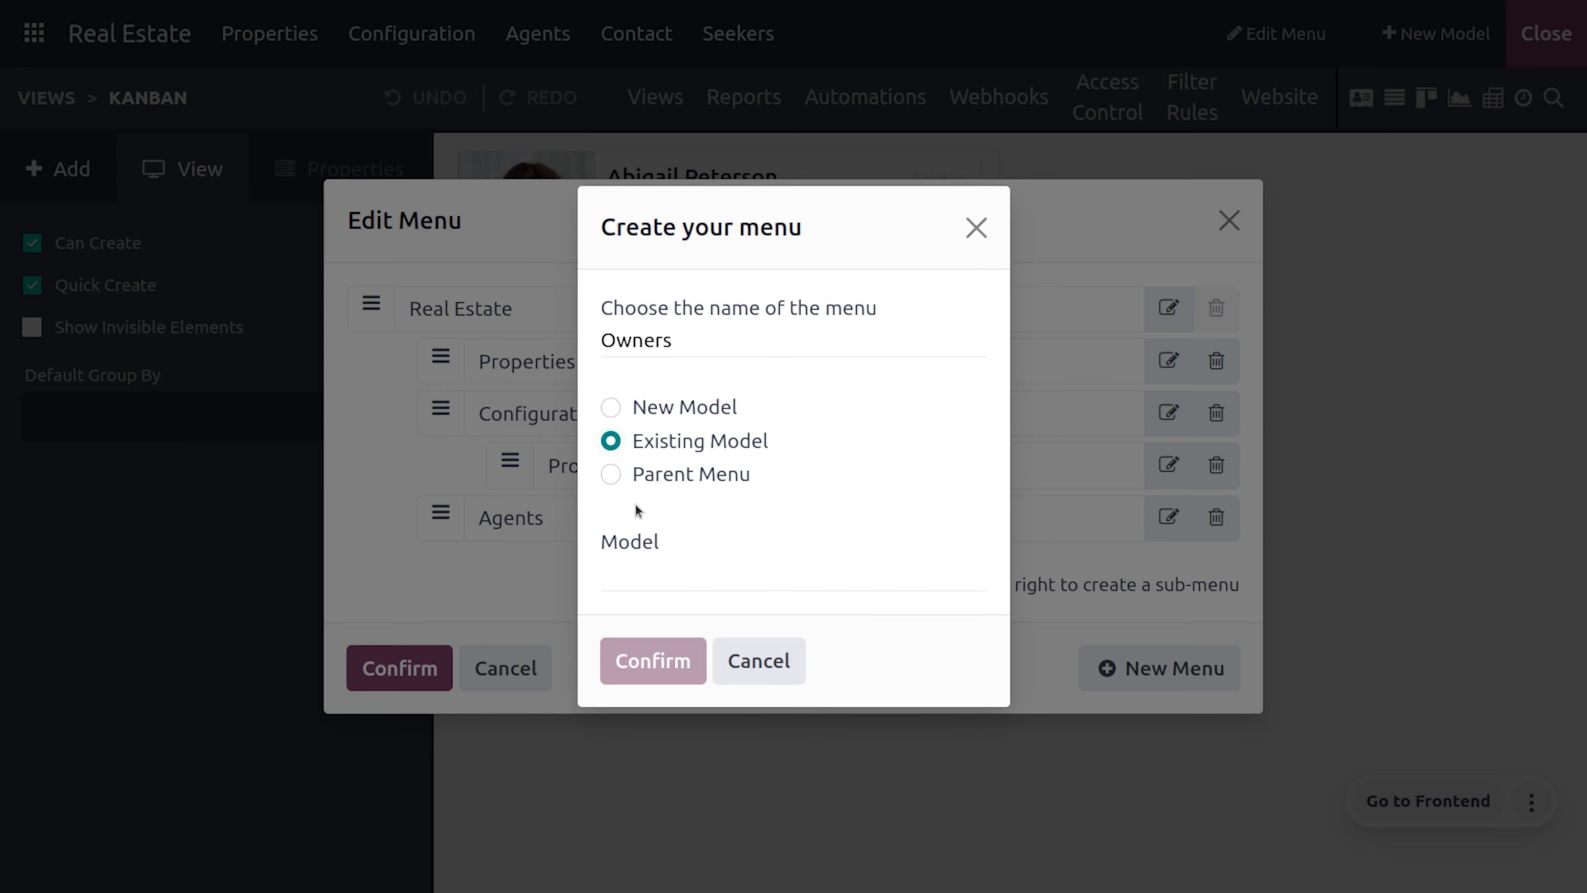
{"action": "left_click", "coordinate": [669, 573]}
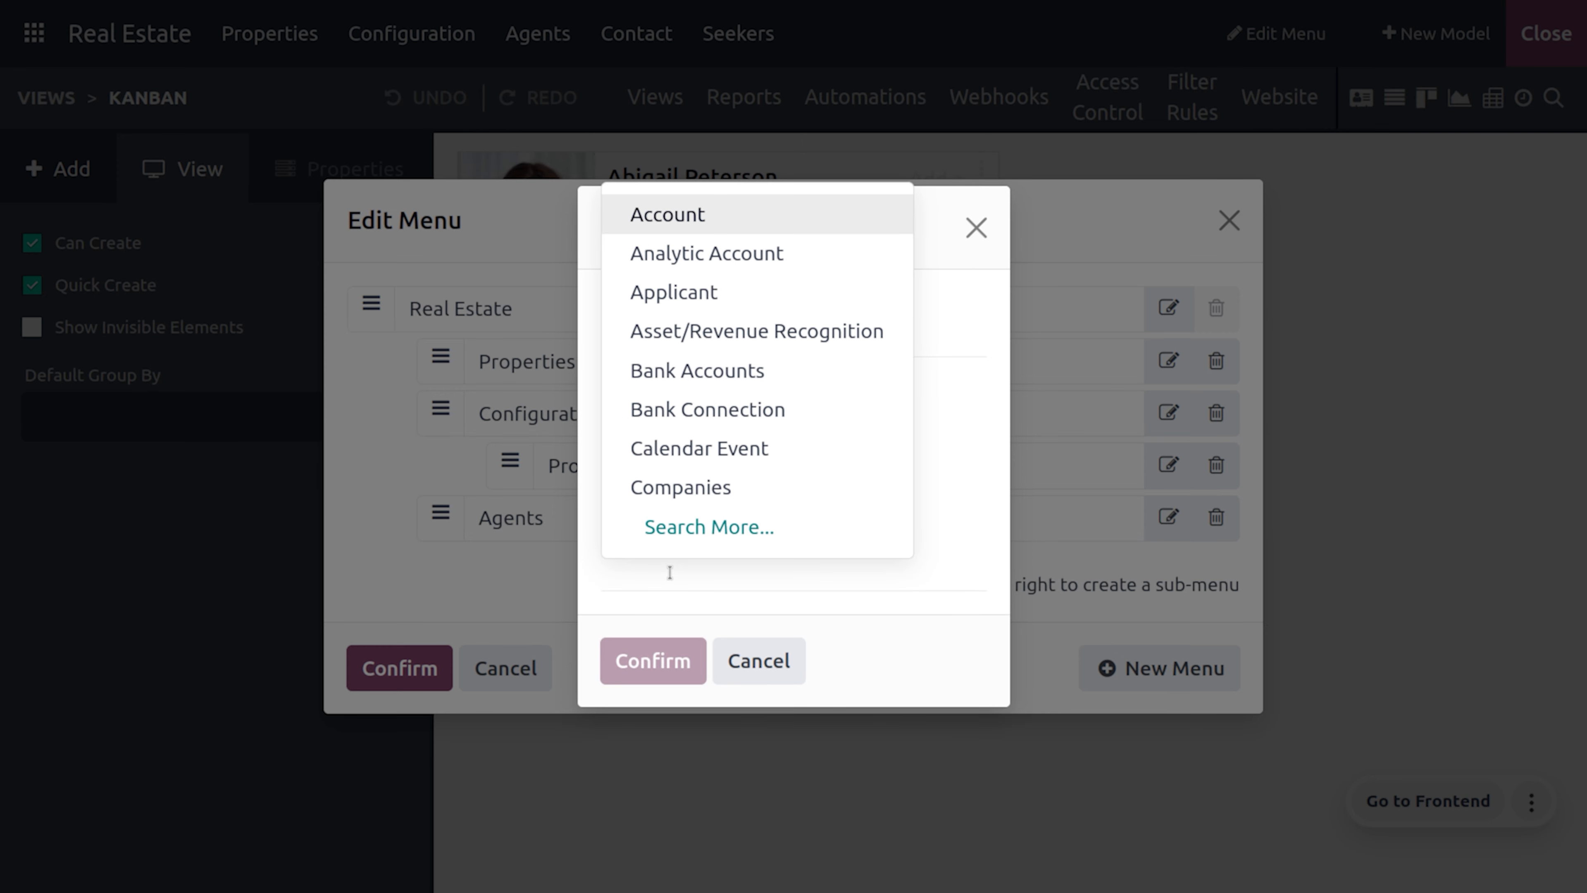
{"action": "type", "text": "contact"}
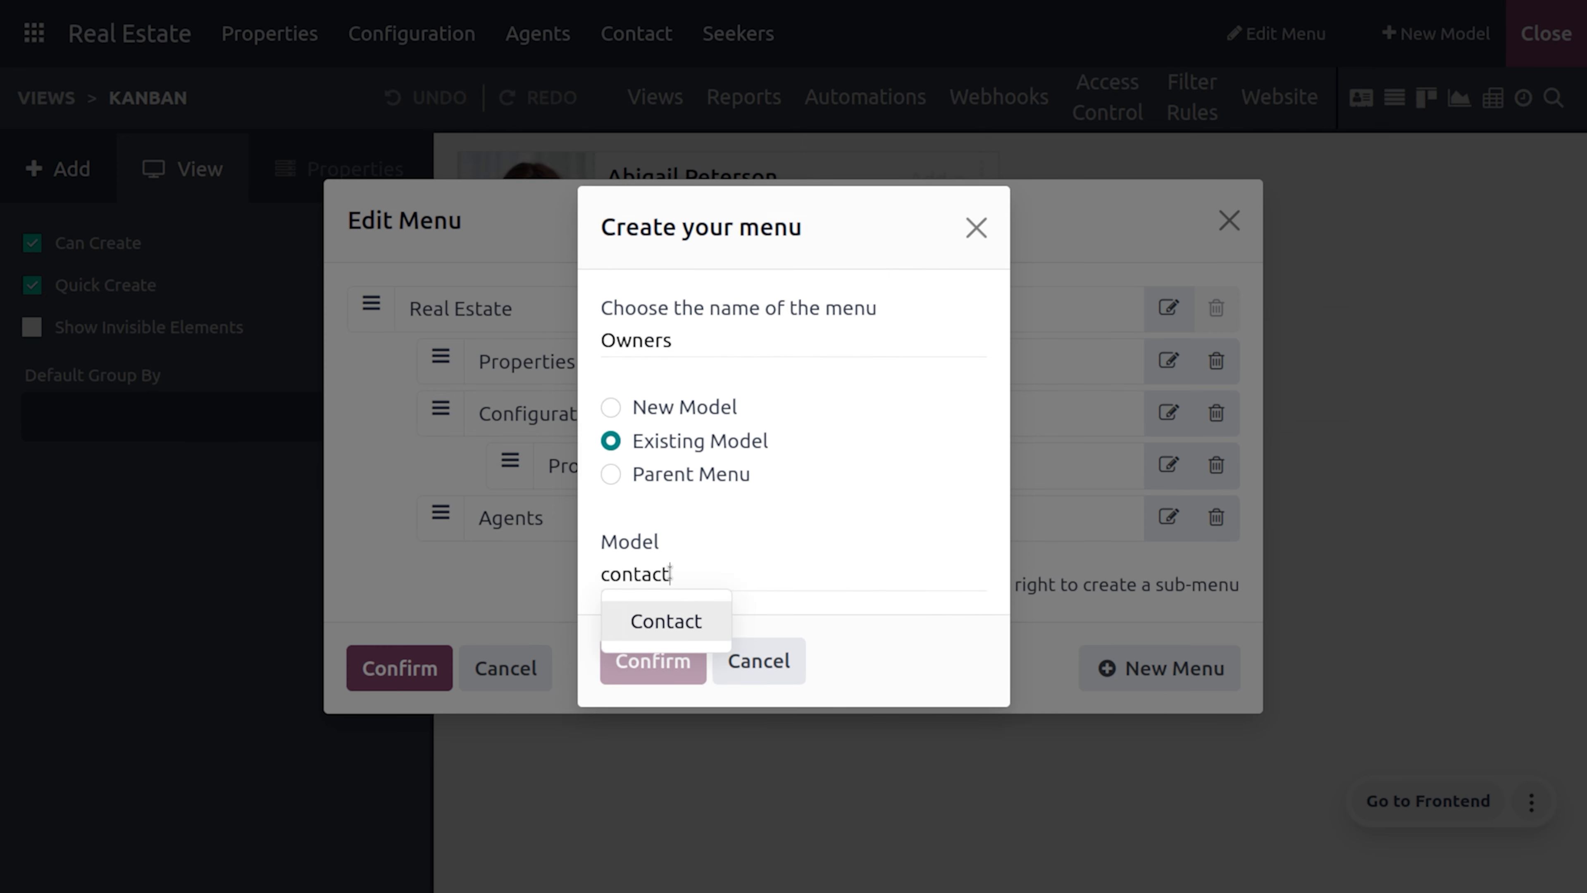
{"action": "left_click", "coordinate": [680, 621]}
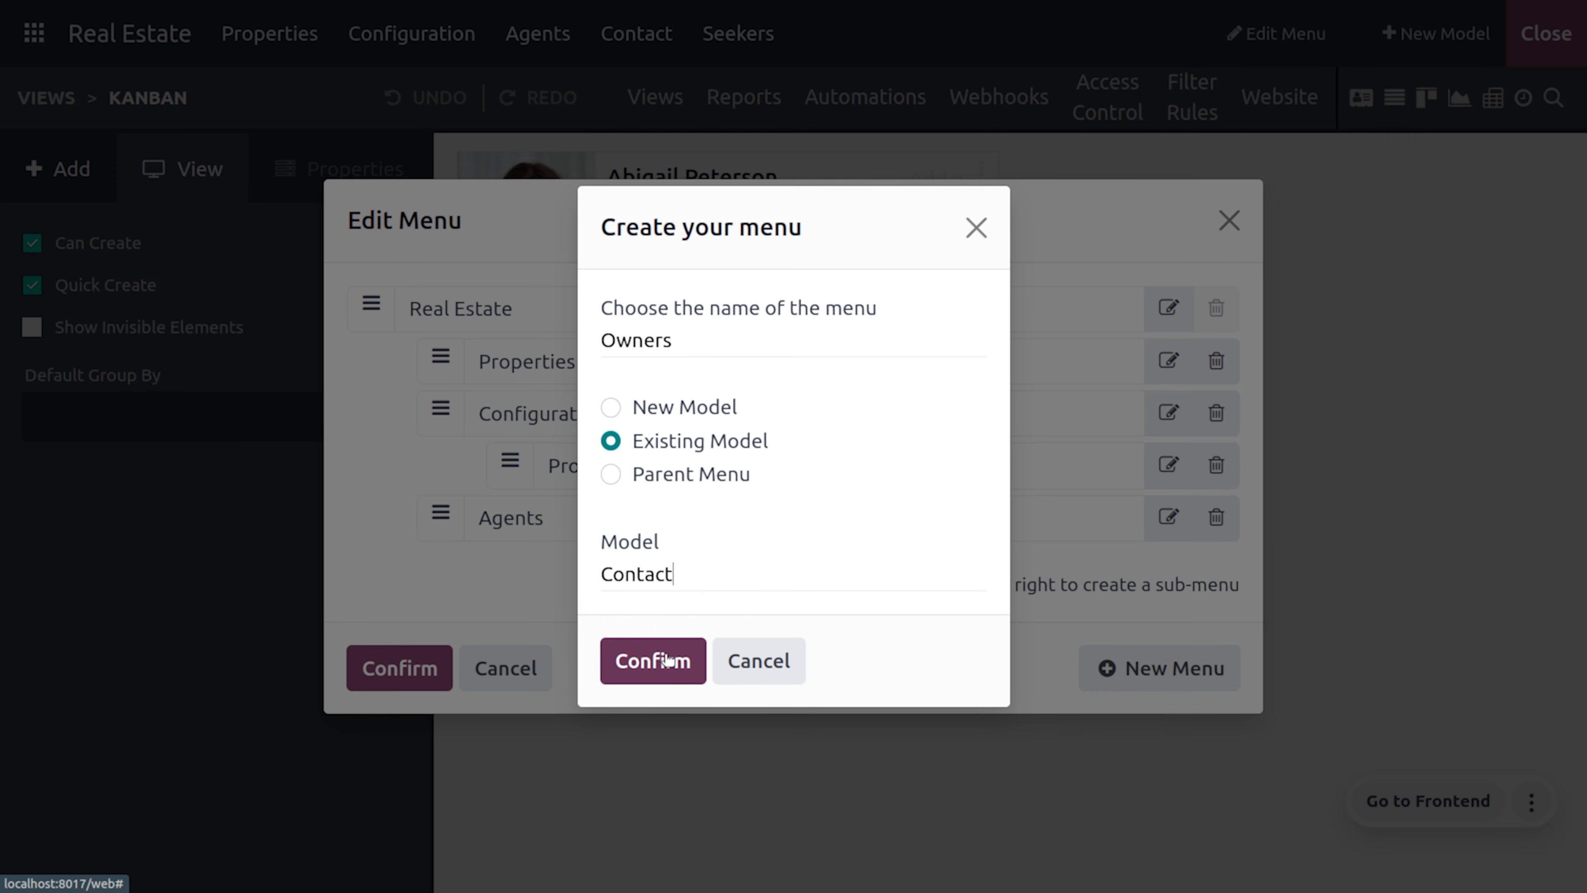
{"action": "left_click", "coordinate": [670, 660]}
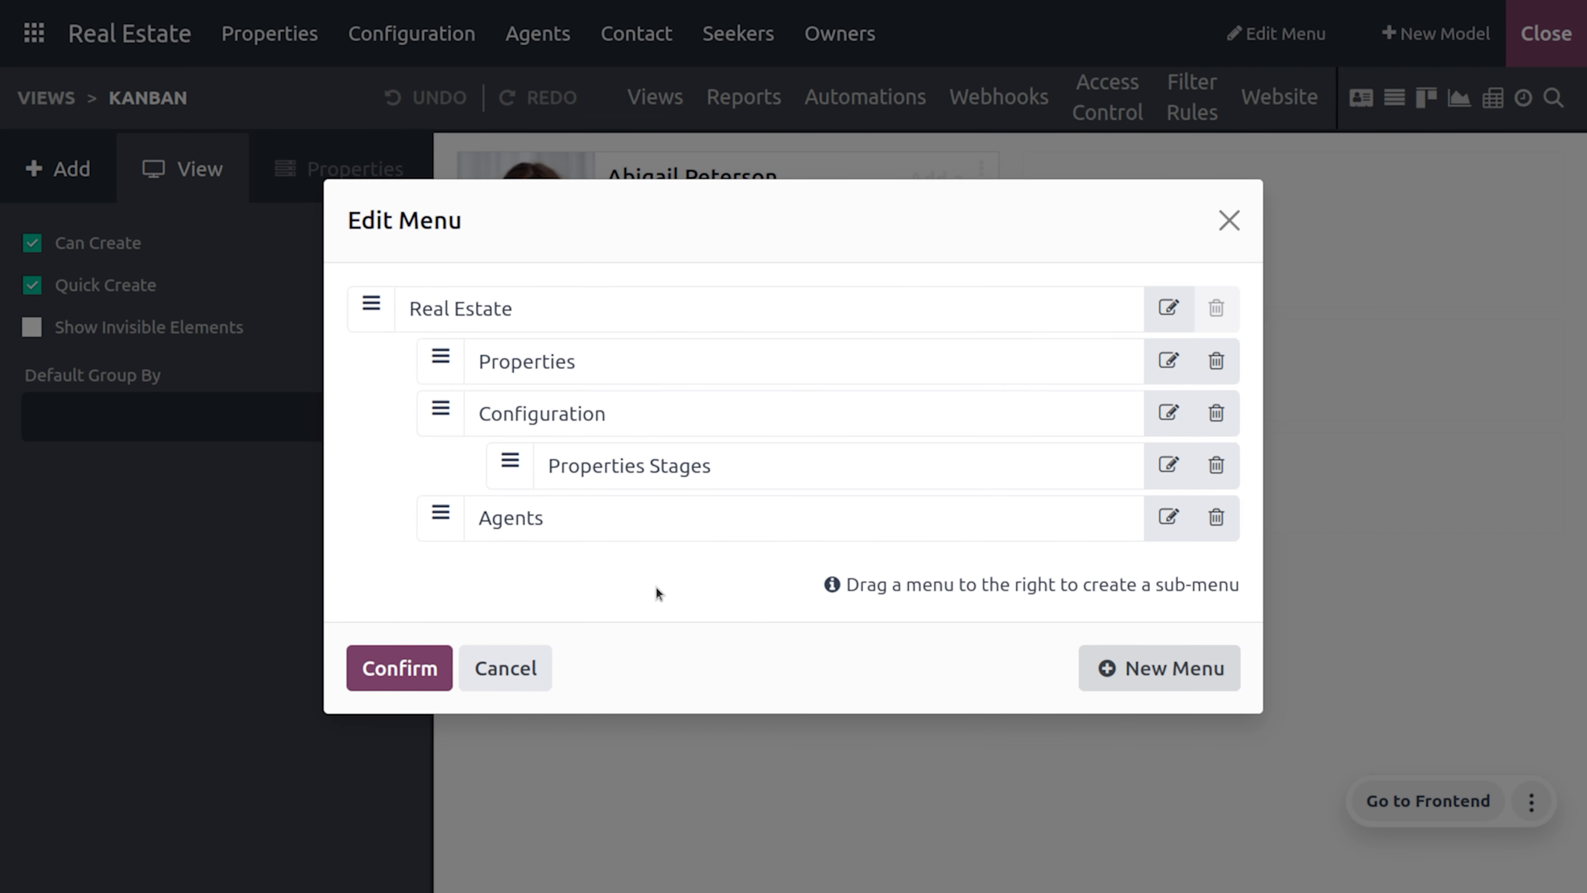
{"action": "left_click", "coordinate": [389, 671]}
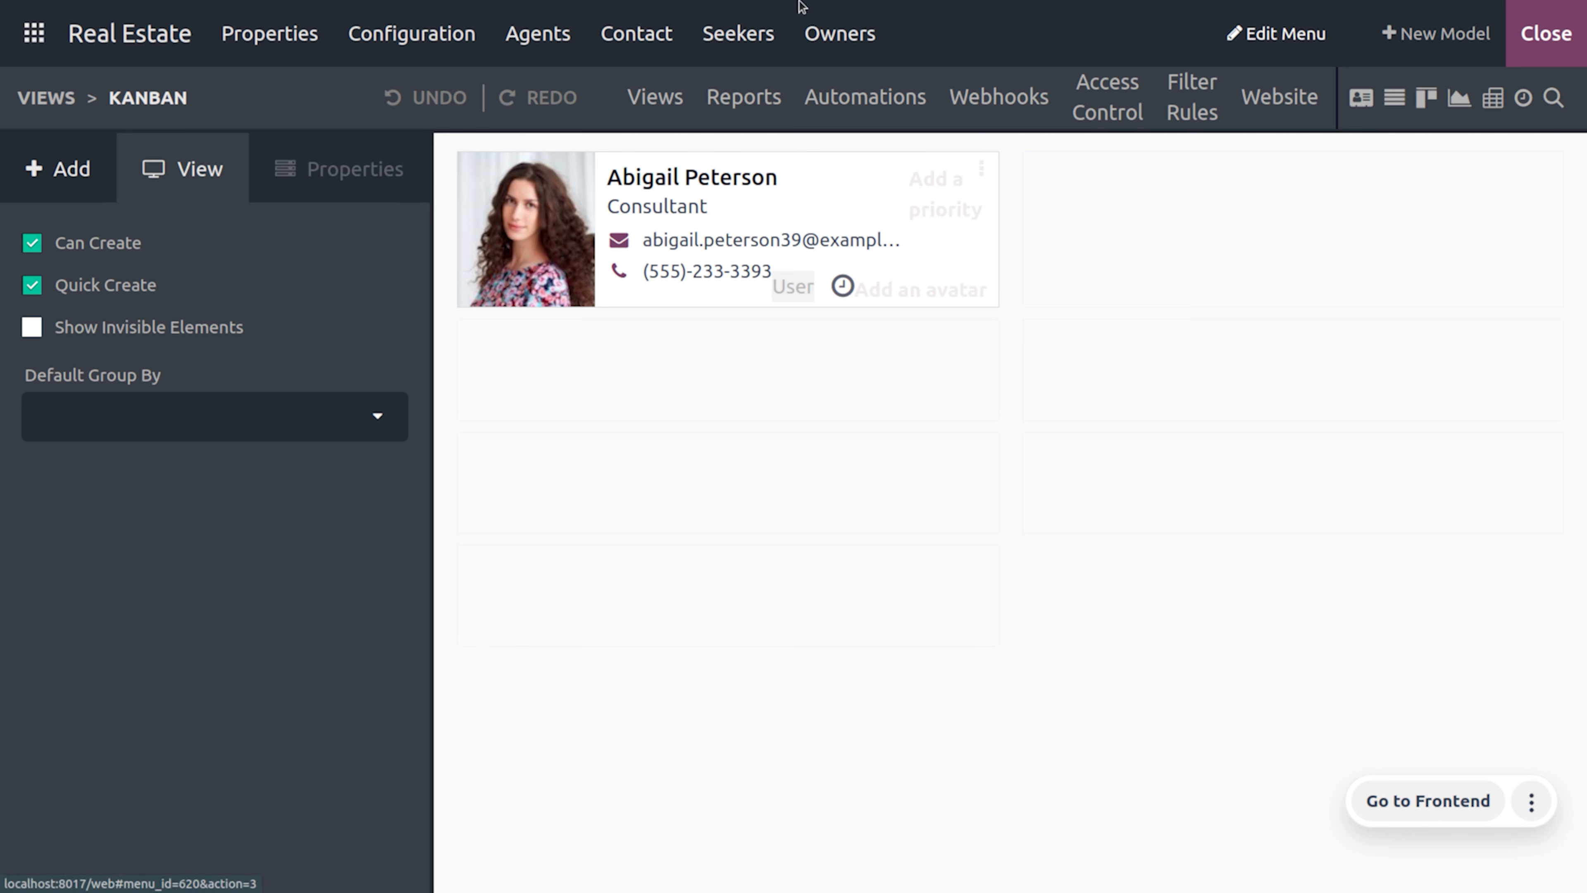
Reorder the Real Estate menus so Configuration comes last and Seekers and Owners are sub-menus of Contact, and confirm
{"action": "left_click", "coordinate": [1281, 40]}
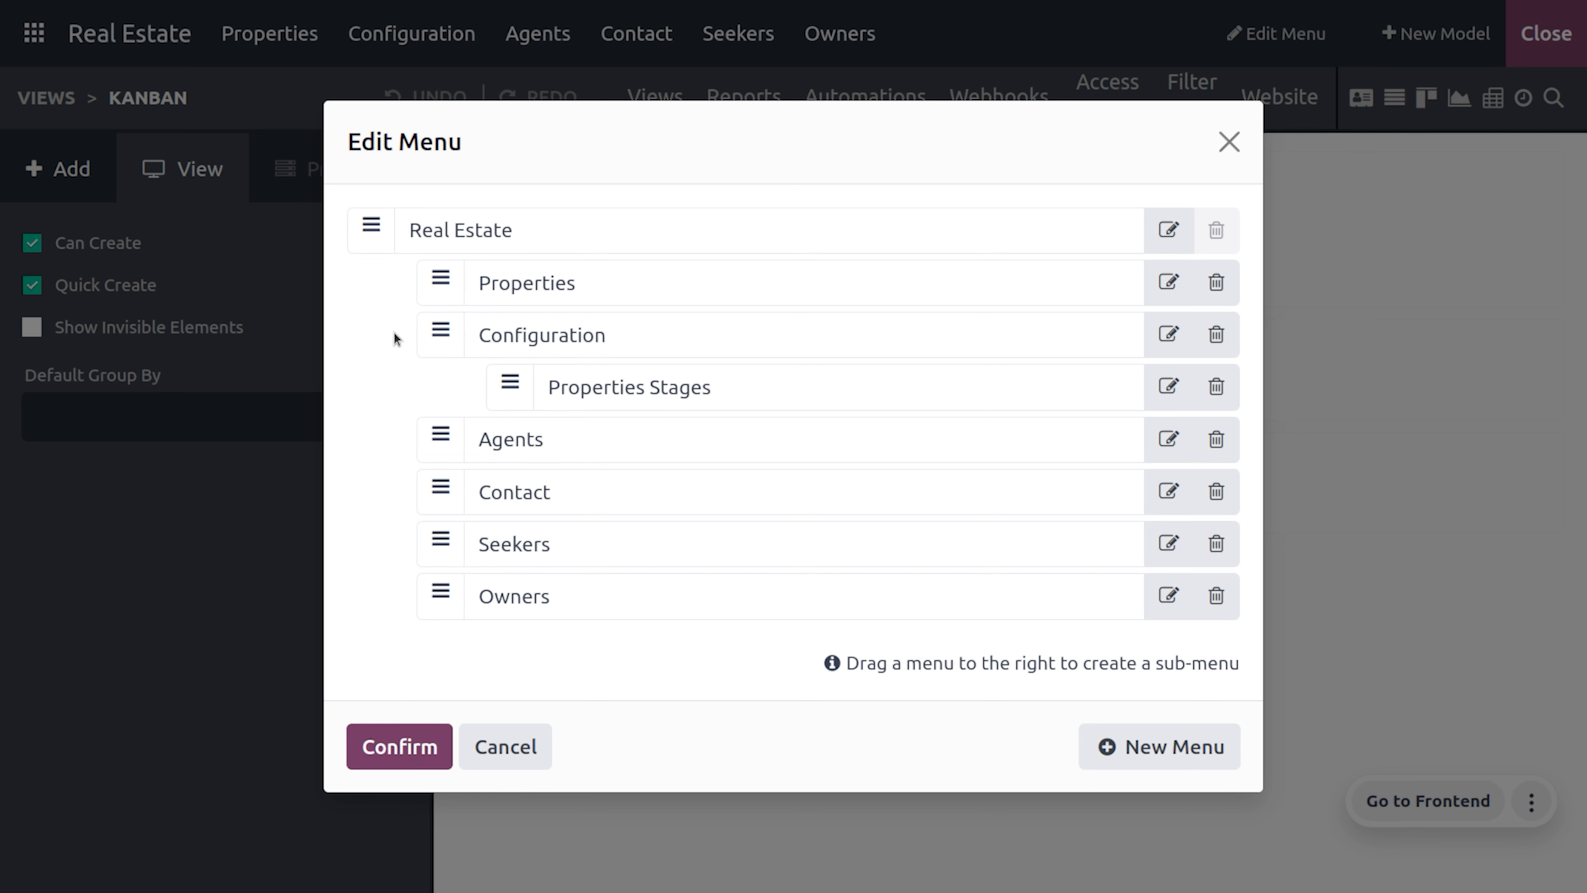
{"action": "left_click_drag", "start_coordinate": [449, 327], "coordinate": [476, 561]}
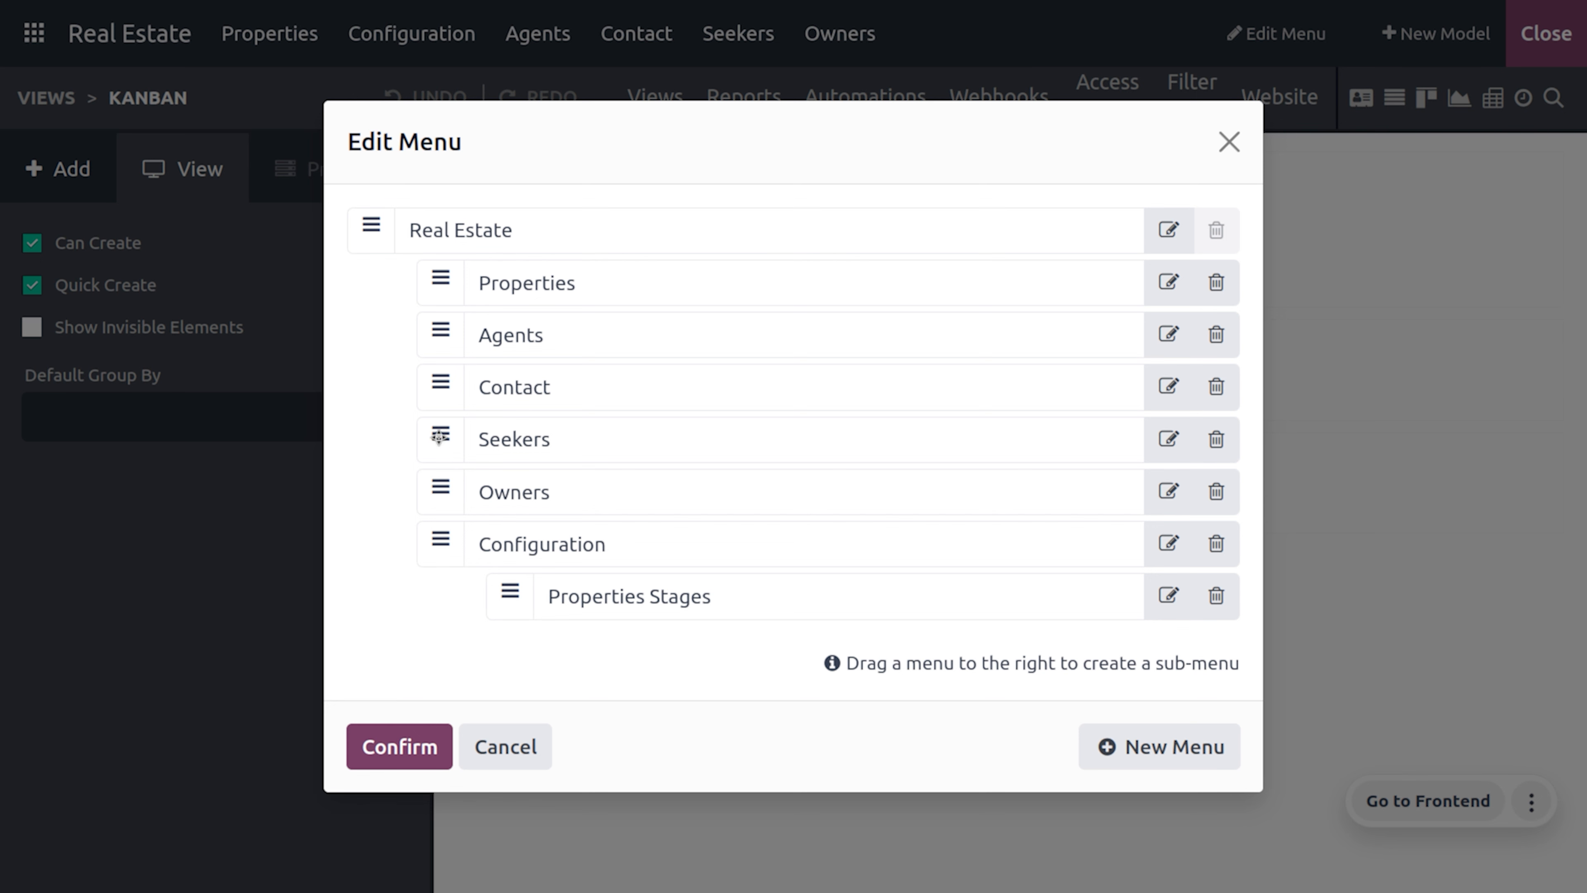
{"action": "left_click_drag", "start_coordinate": [440, 436], "coordinate": [1163, 439]}
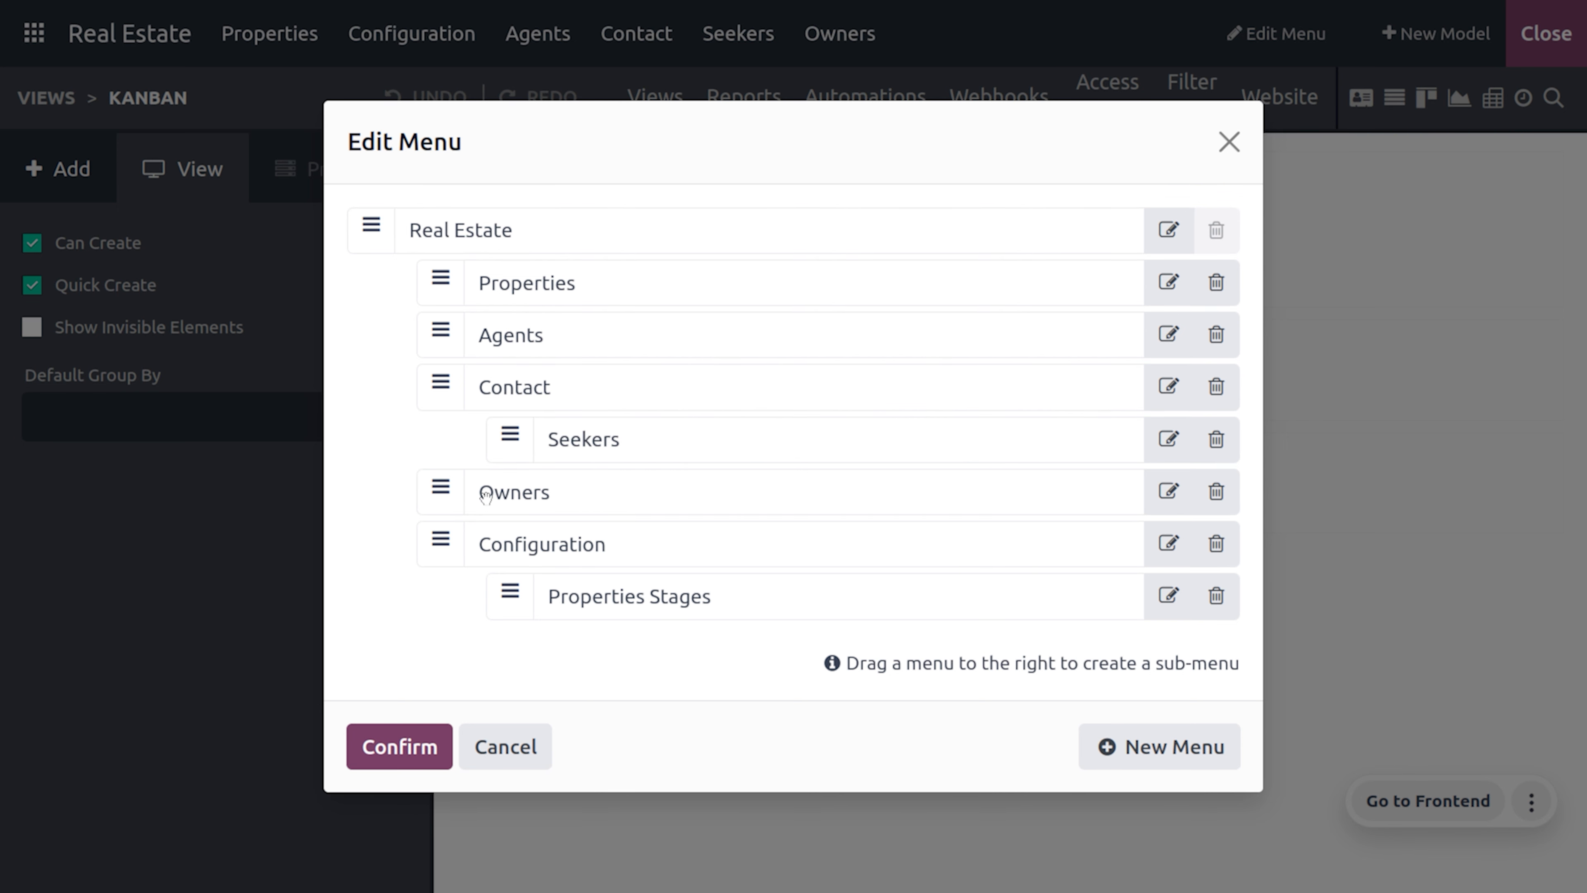
{"action": "left_click_drag", "start_coordinate": [655, 504], "coordinate": [584, 473]}
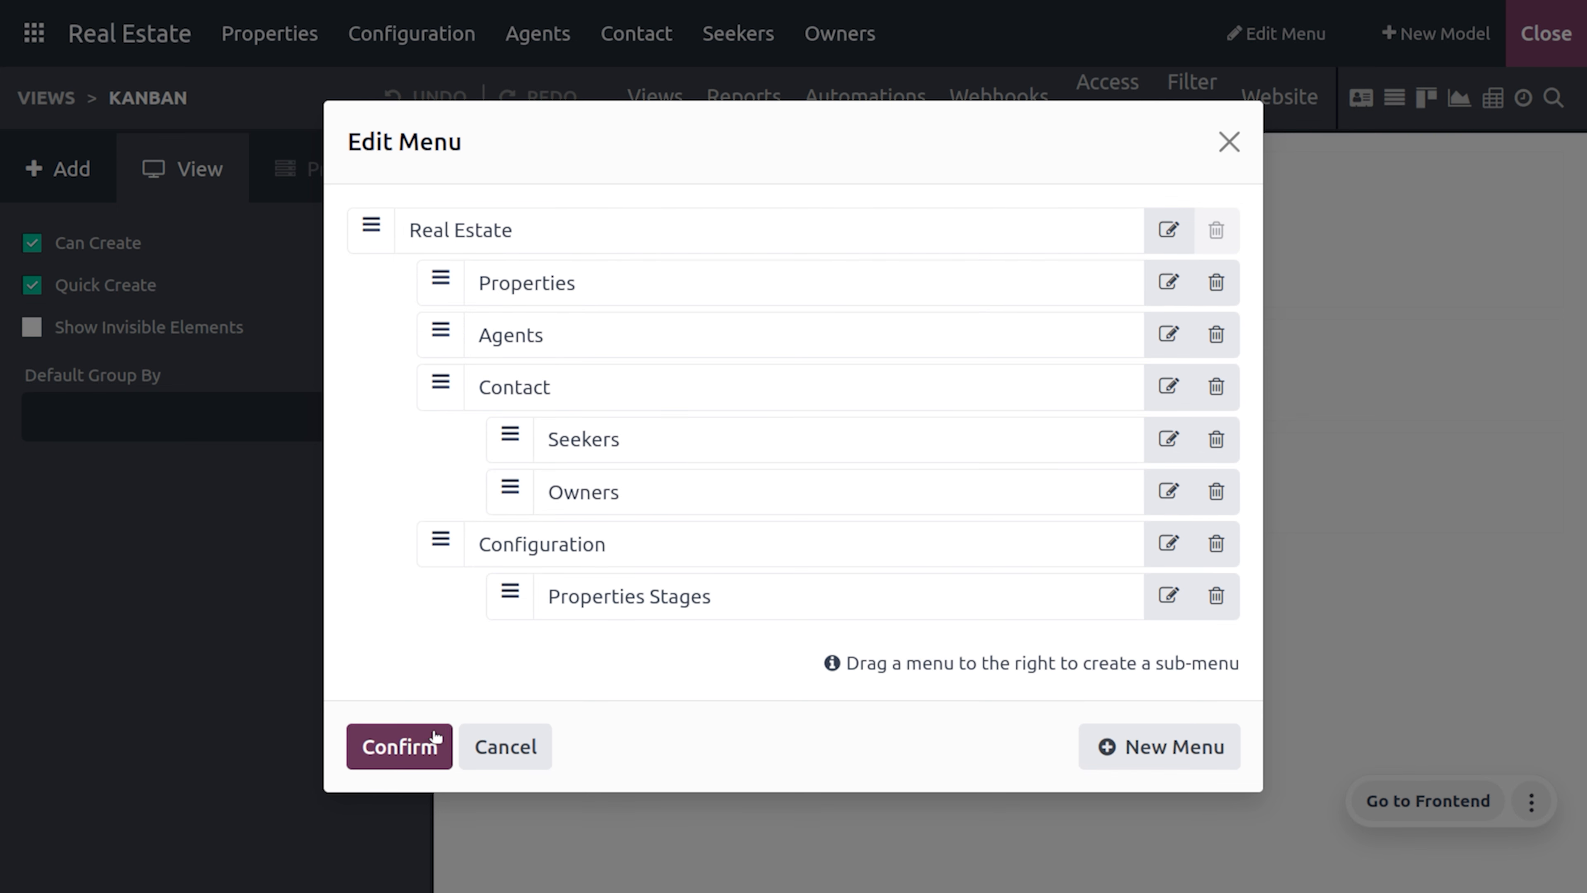
{"action": "left_click", "coordinate": [415, 745]}
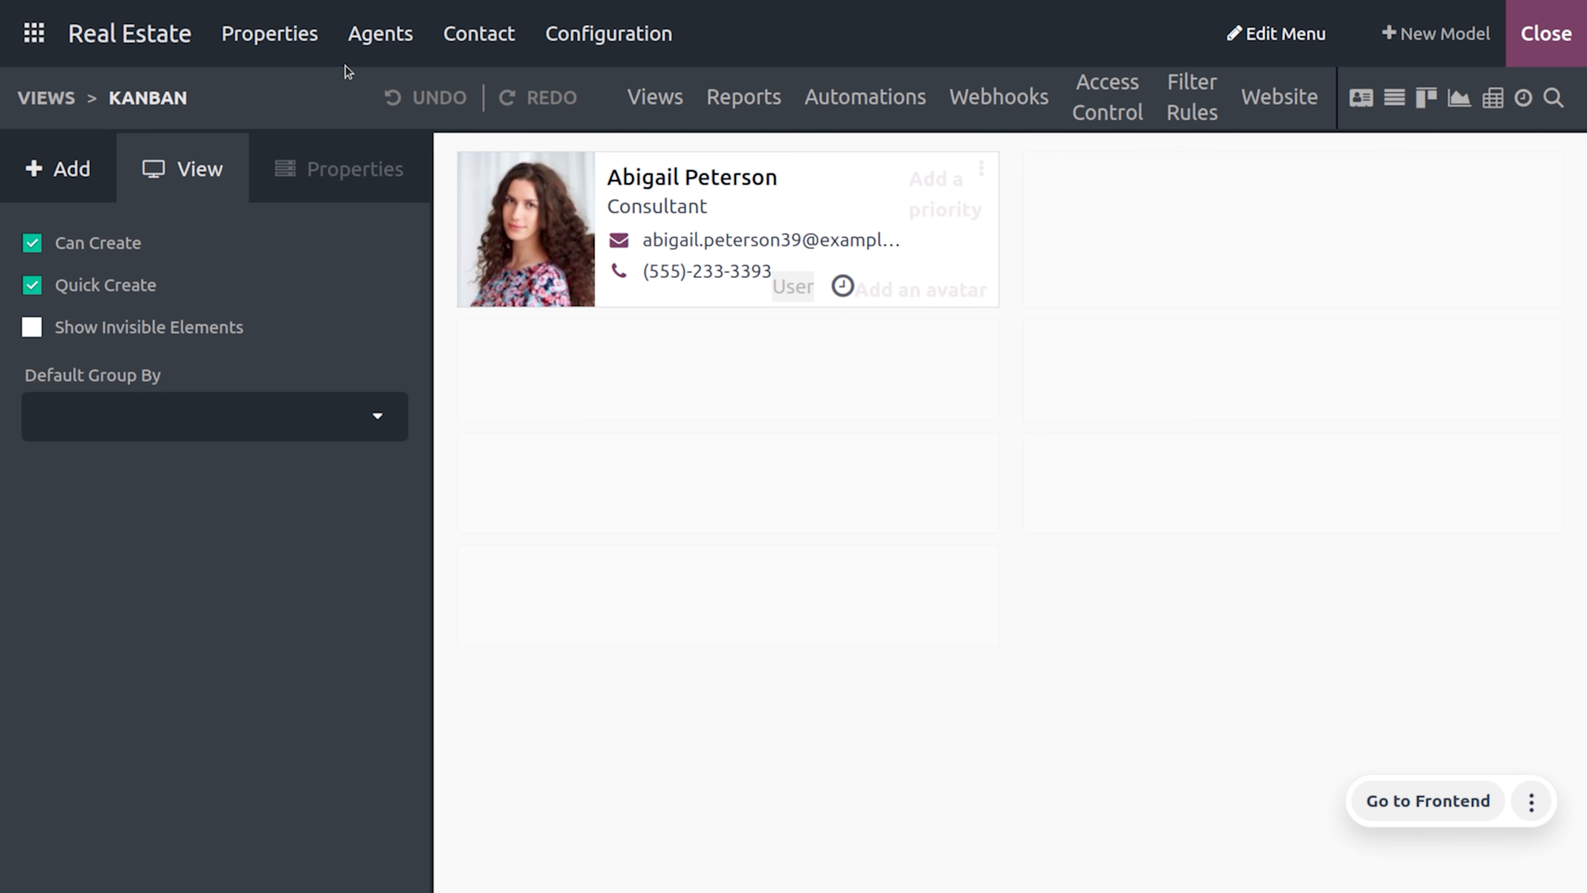
Check the rearranged menus by viewing Properties and Agents and the sub-menus under Contact and Configuration
{"action": "left_click", "coordinate": [294, 34]}
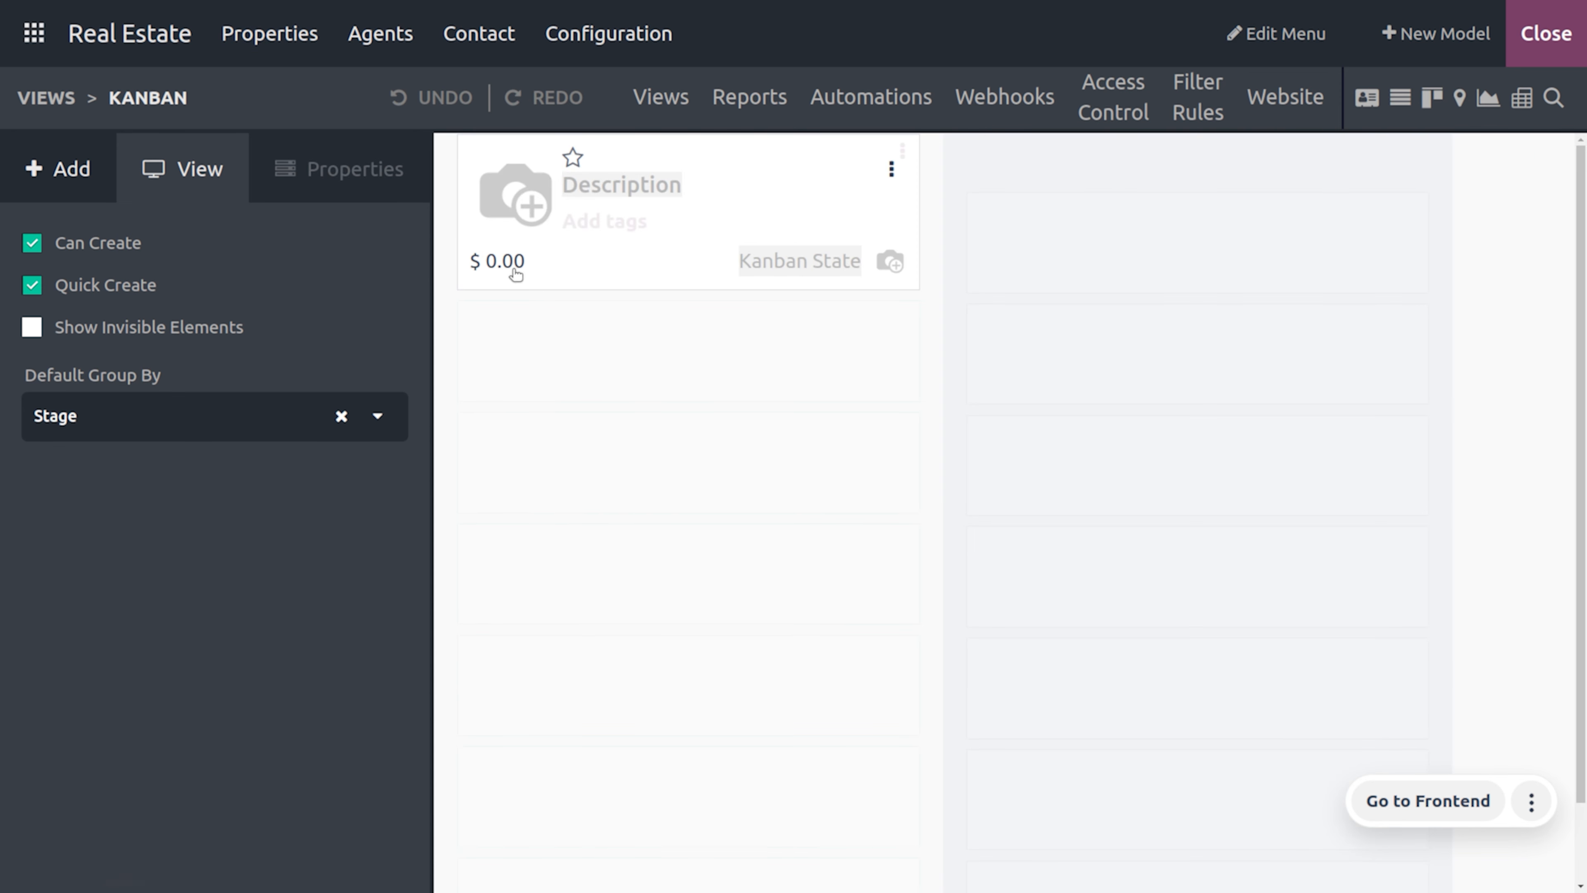
{"action": "left_click", "coordinate": [382, 28]}
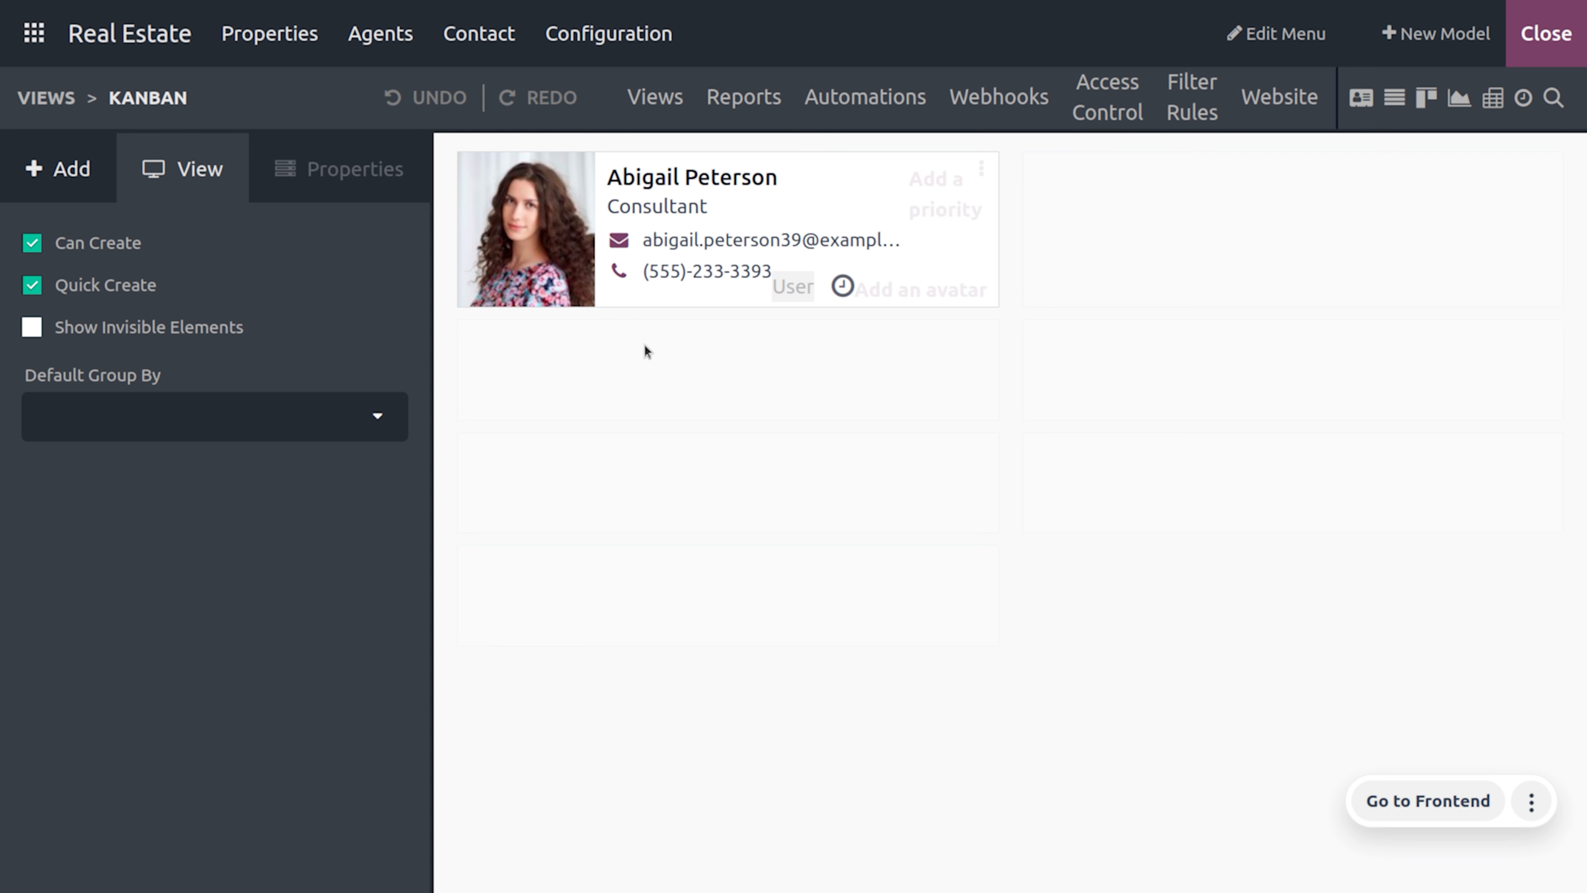
{"action": "left_click", "coordinate": [481, 39]}
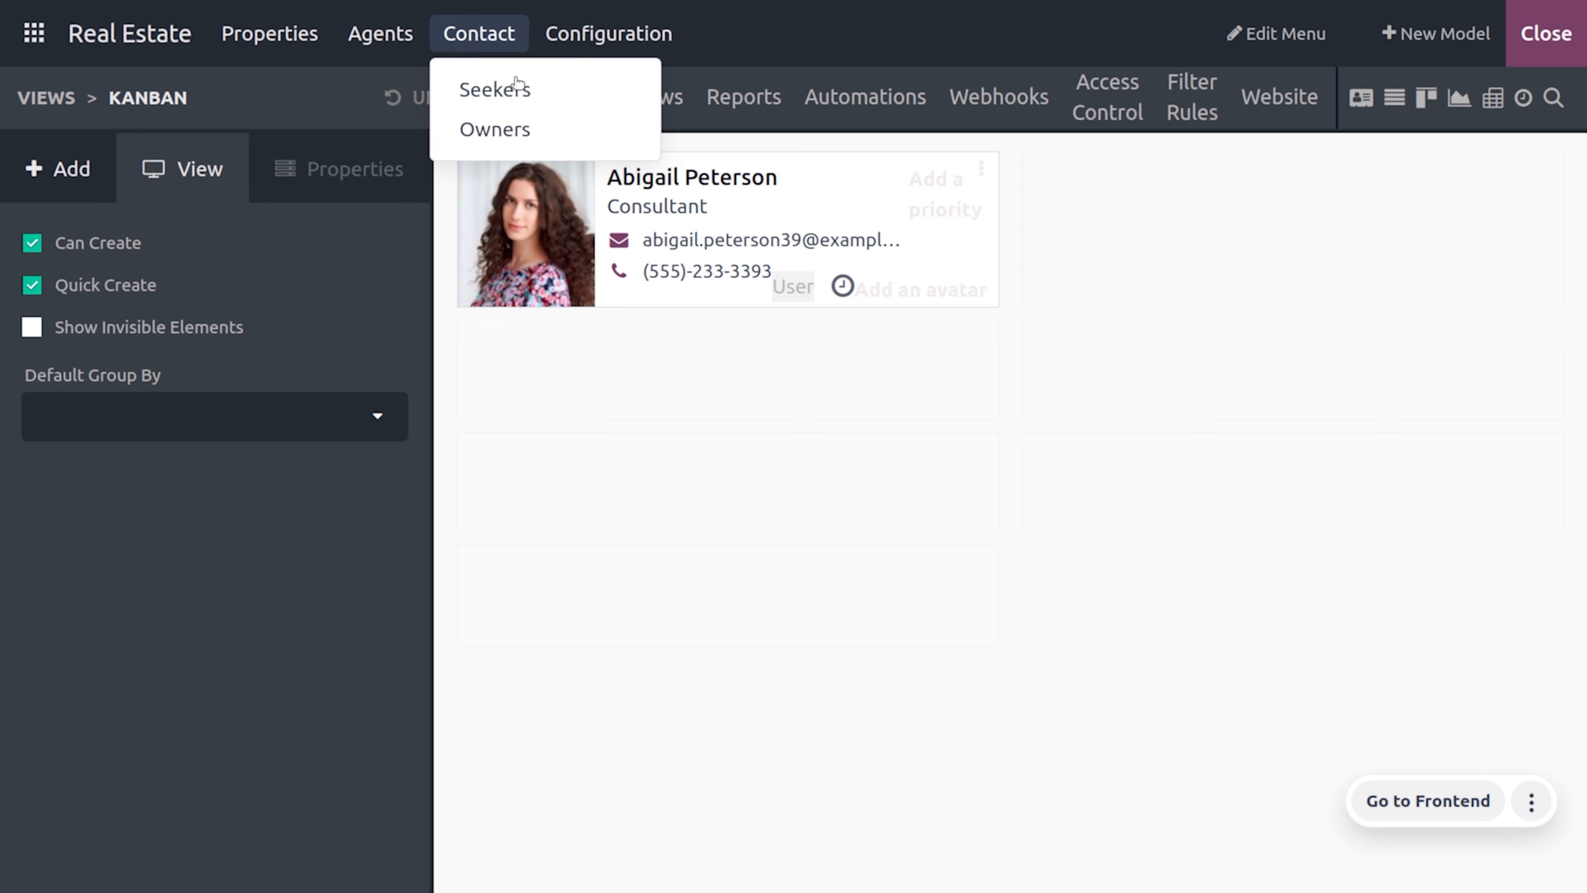
{"action": "mouse_move", "coordinate": [663, 14]}
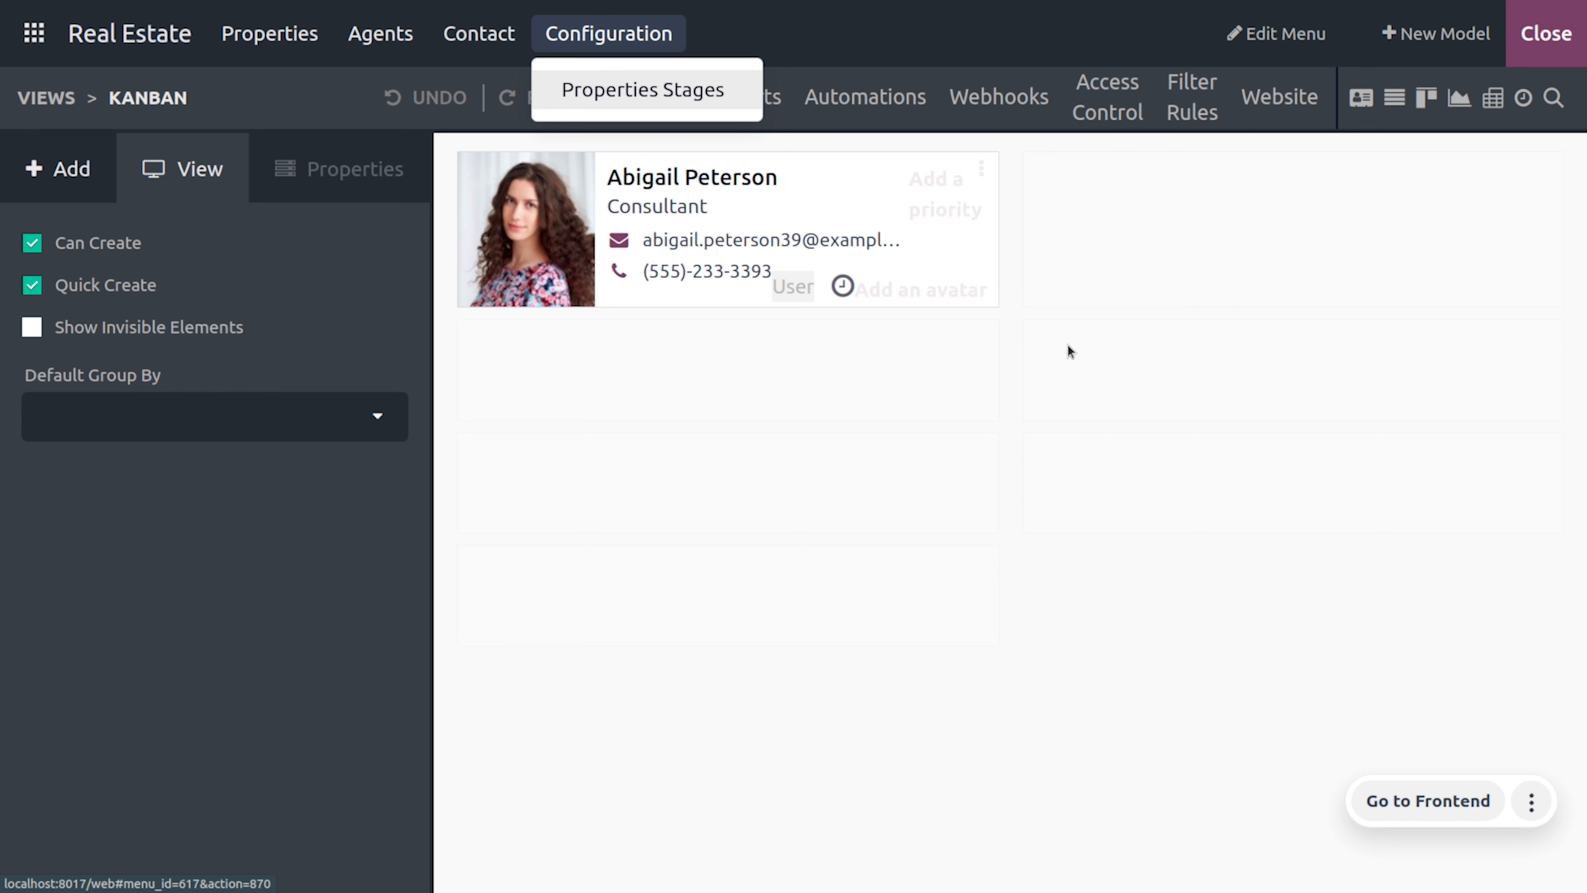
Open the filter rules, remove the Employee model filter and look through the existing rules of all models
{"action": "left_click", "coordinate": [1202, 105]}
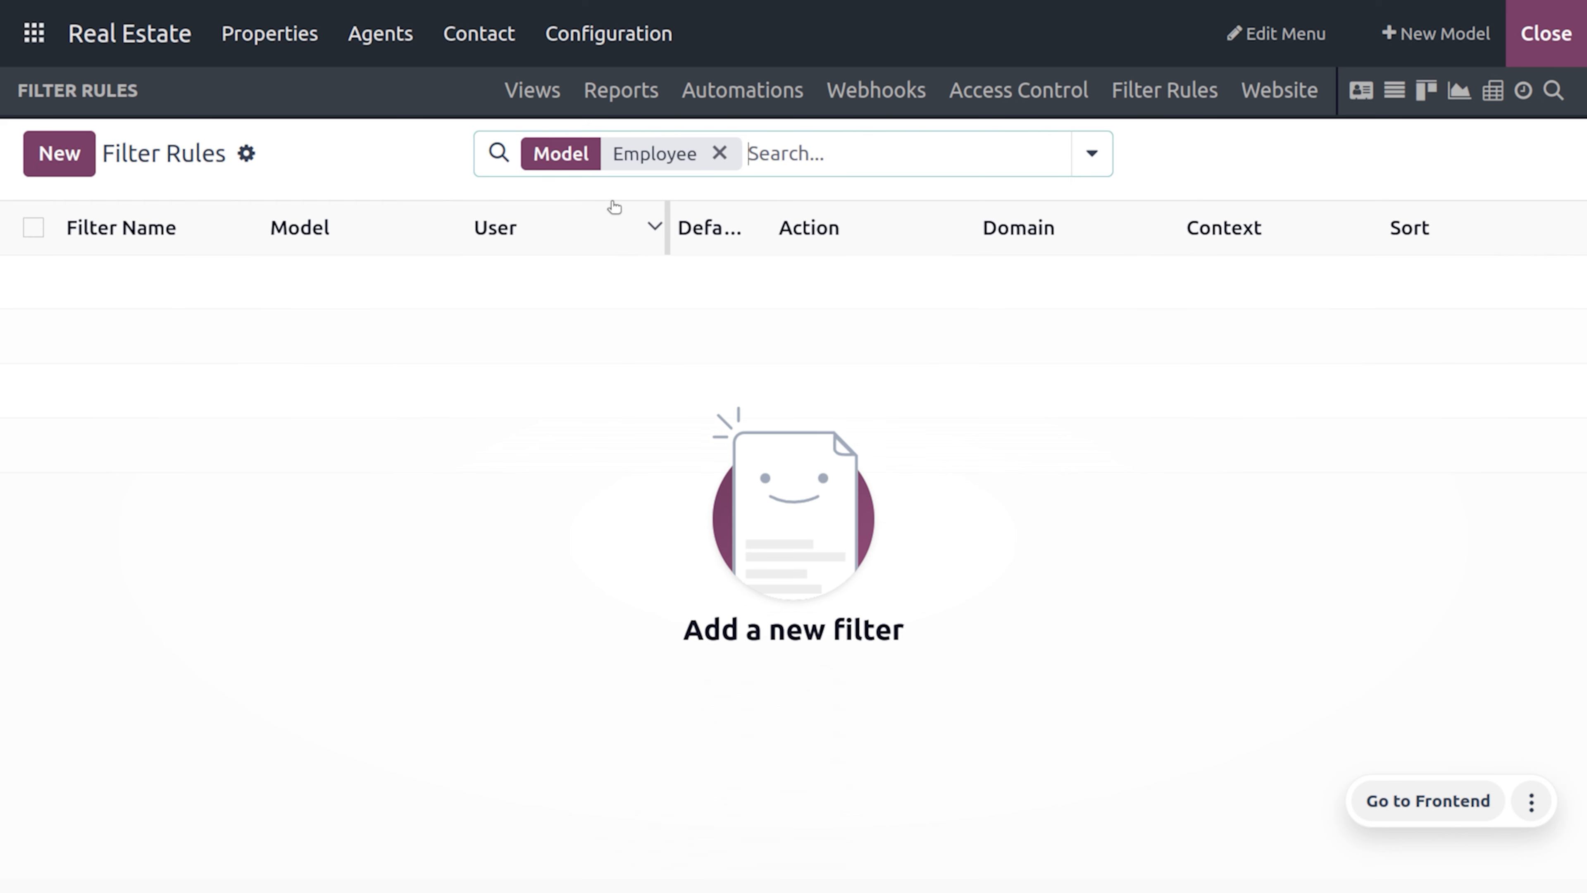
{"action": "left_click", "coordinate": [720, 154]}
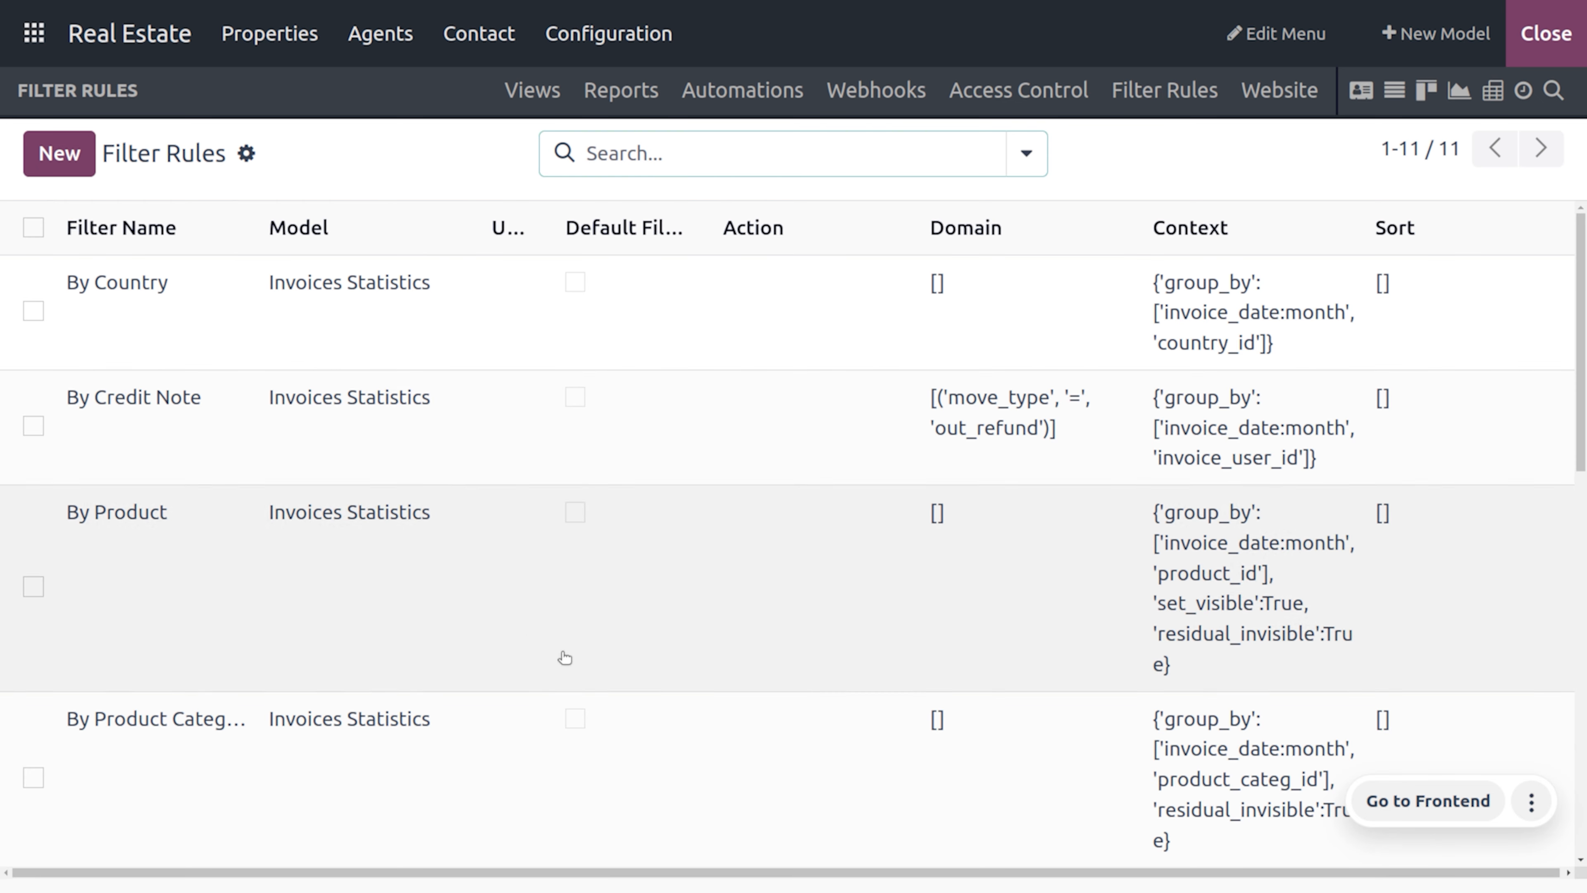
{"action": "scroll", "coordinate": [421, 512], "scroll_direction": "down", "scroll_amount": 10}
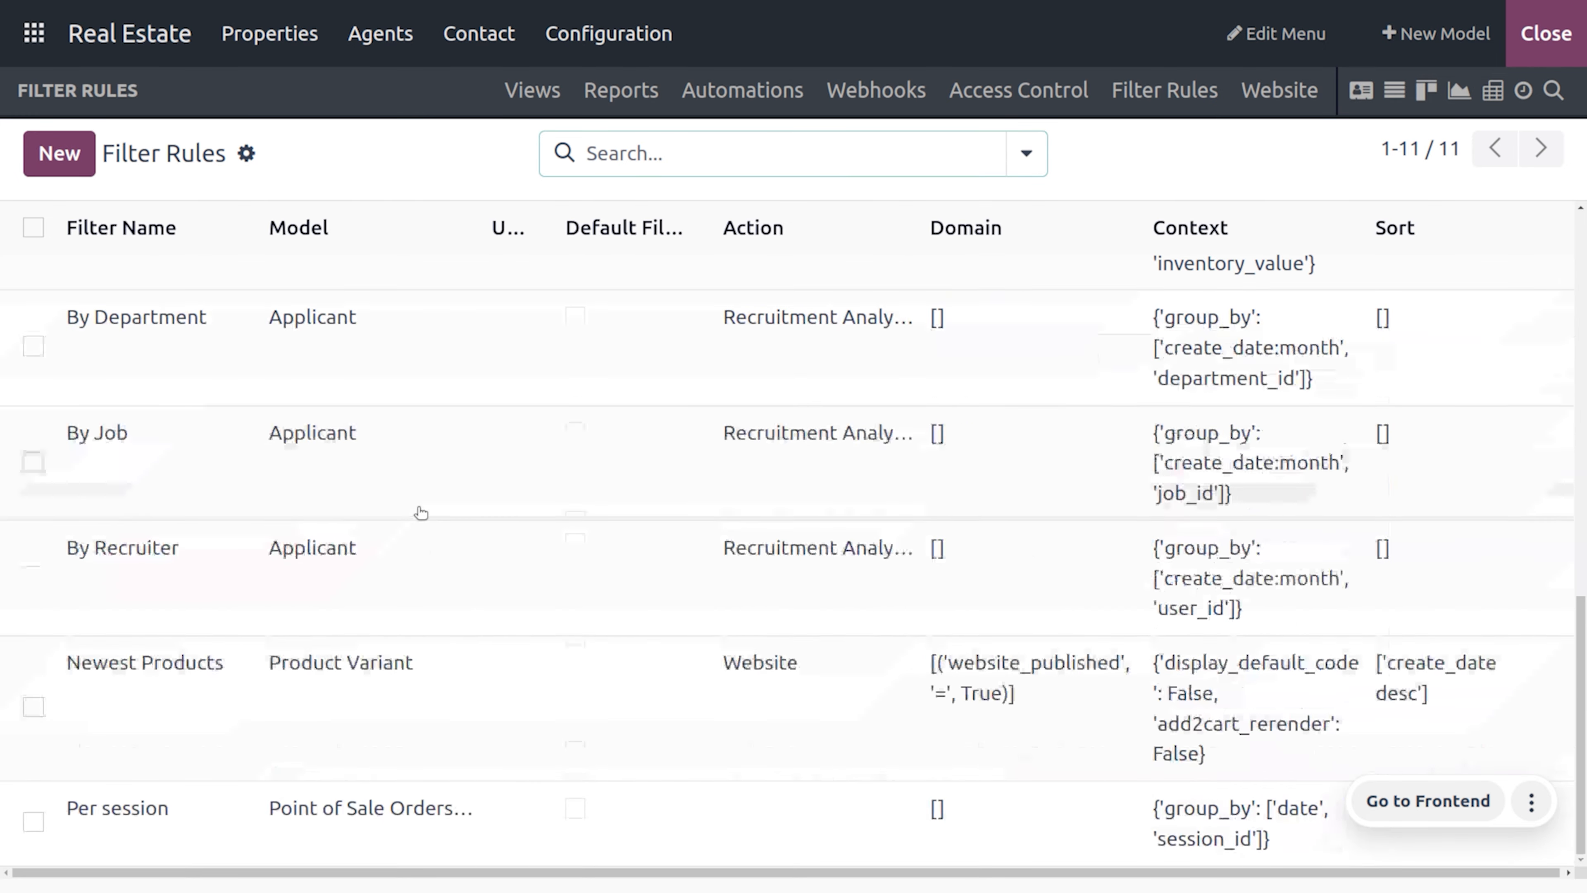
{"action": "scroll", "coordinate": [418, 513], "scroll_direction": "up", "scroll_amount": 10}
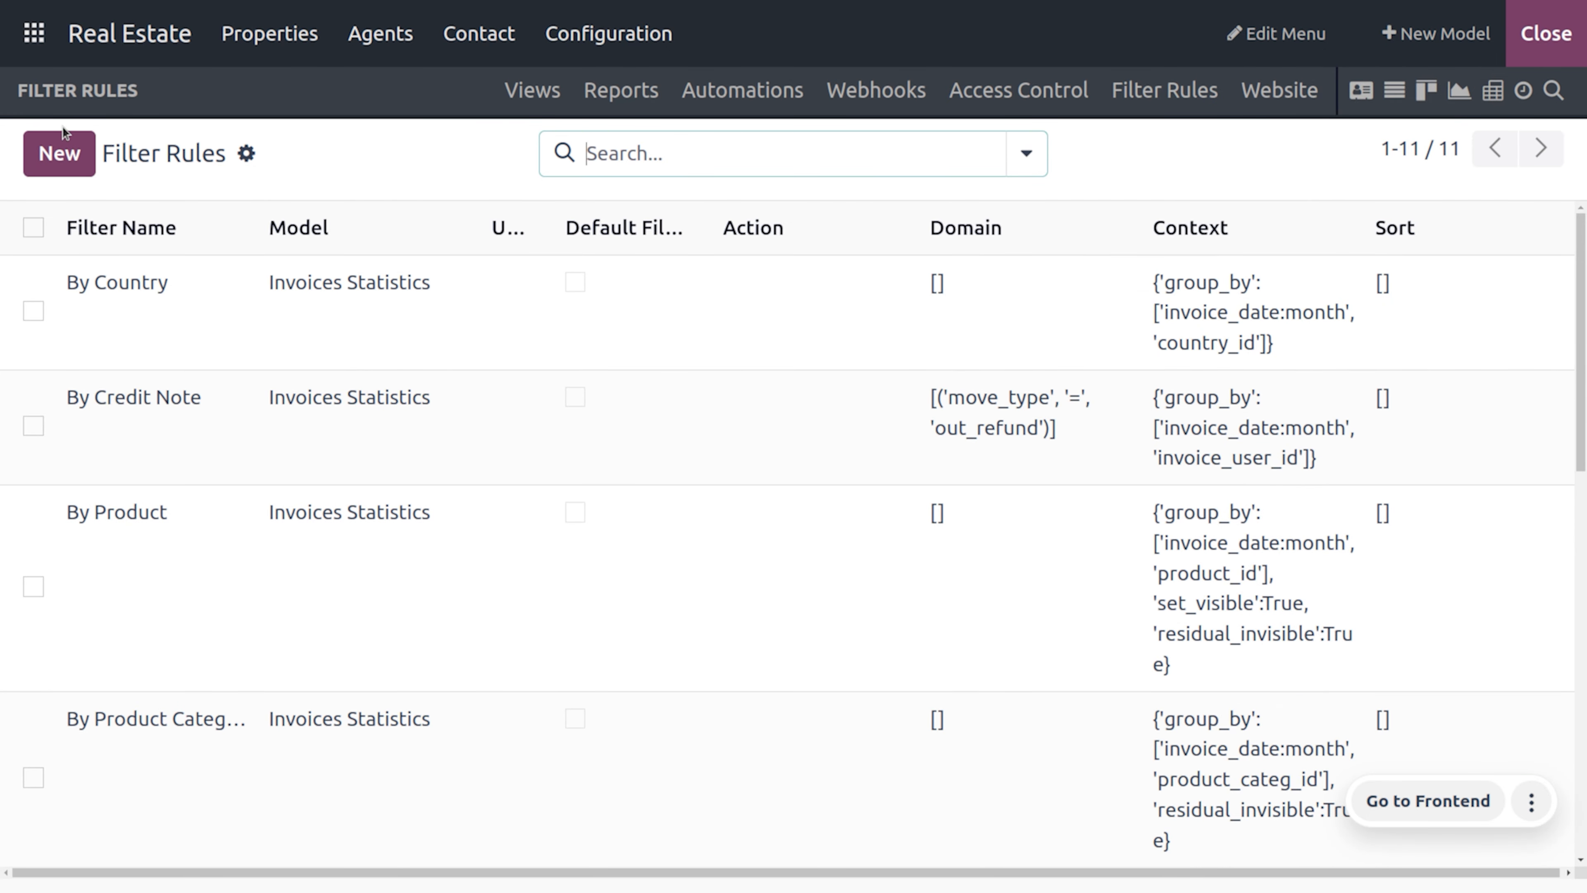
Start a new filter rule and name it Seekers
{"action": "left_click", "coordinate": [74, 157]}
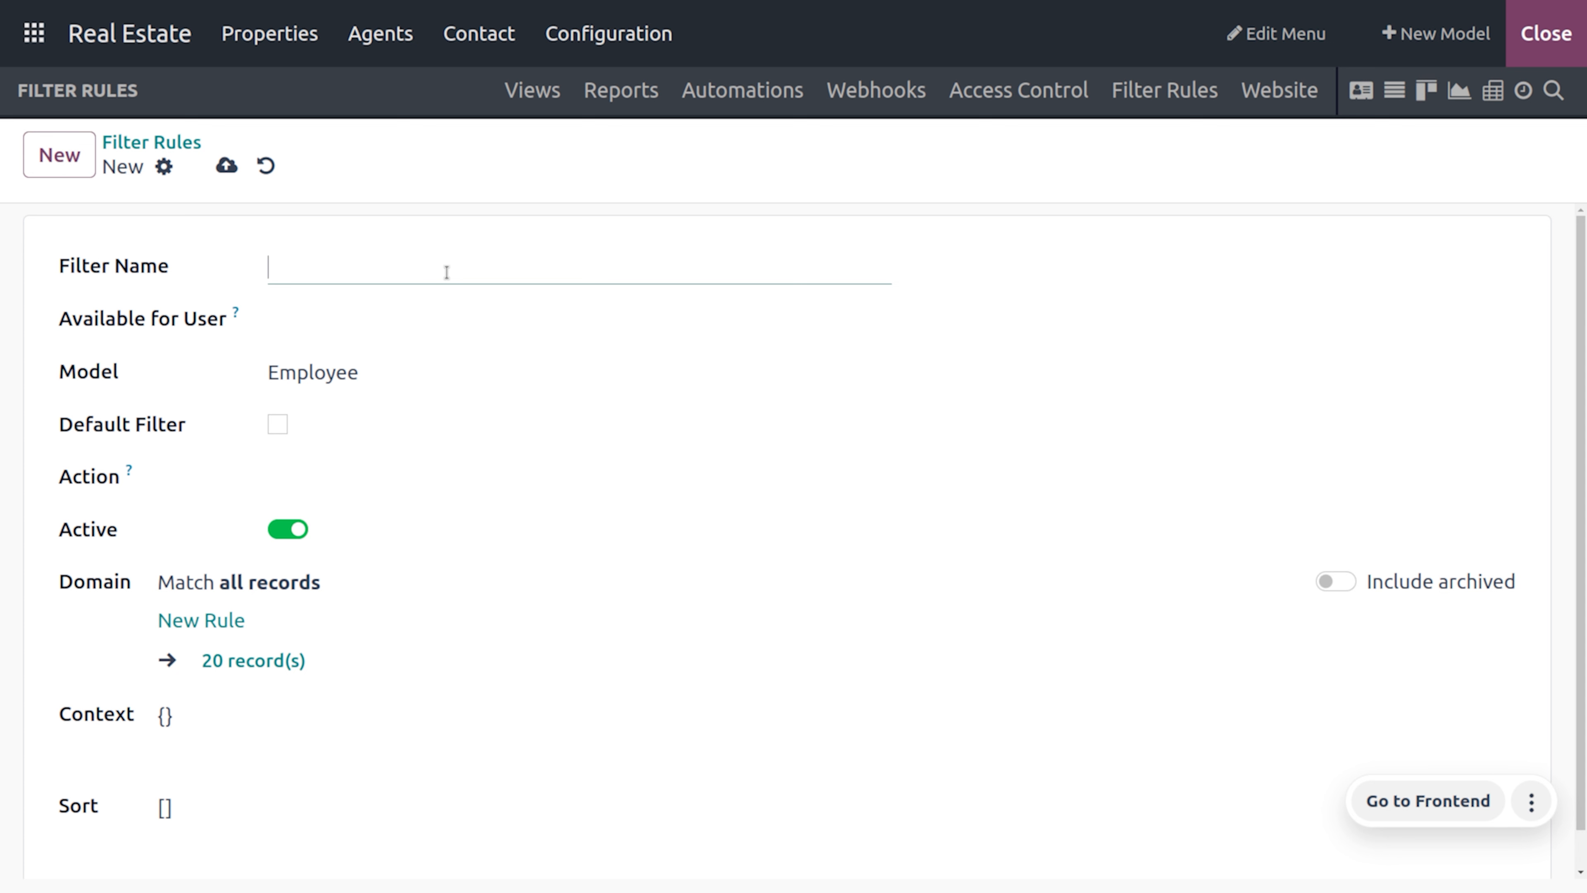
{"action": "type", "text": "Seel"}
{"action": "key", "text": "BackSpace"}
{"action": "type", "text": "kers"}
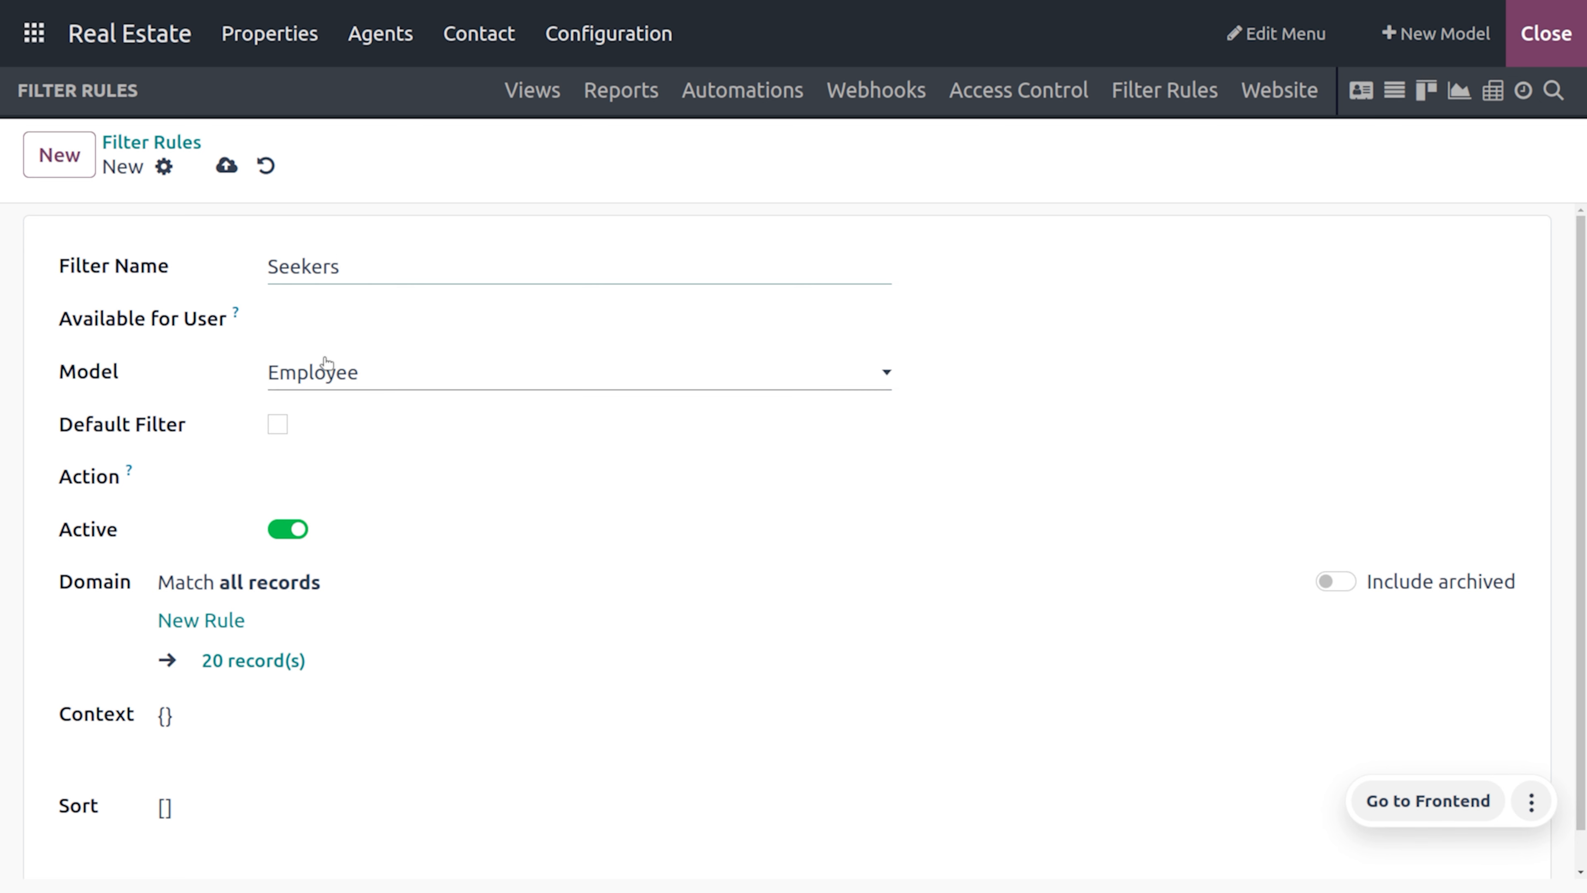
Set the Seekers filter rule's model to Contact
{"action": "left_click", "coordinate": [390, 367]}
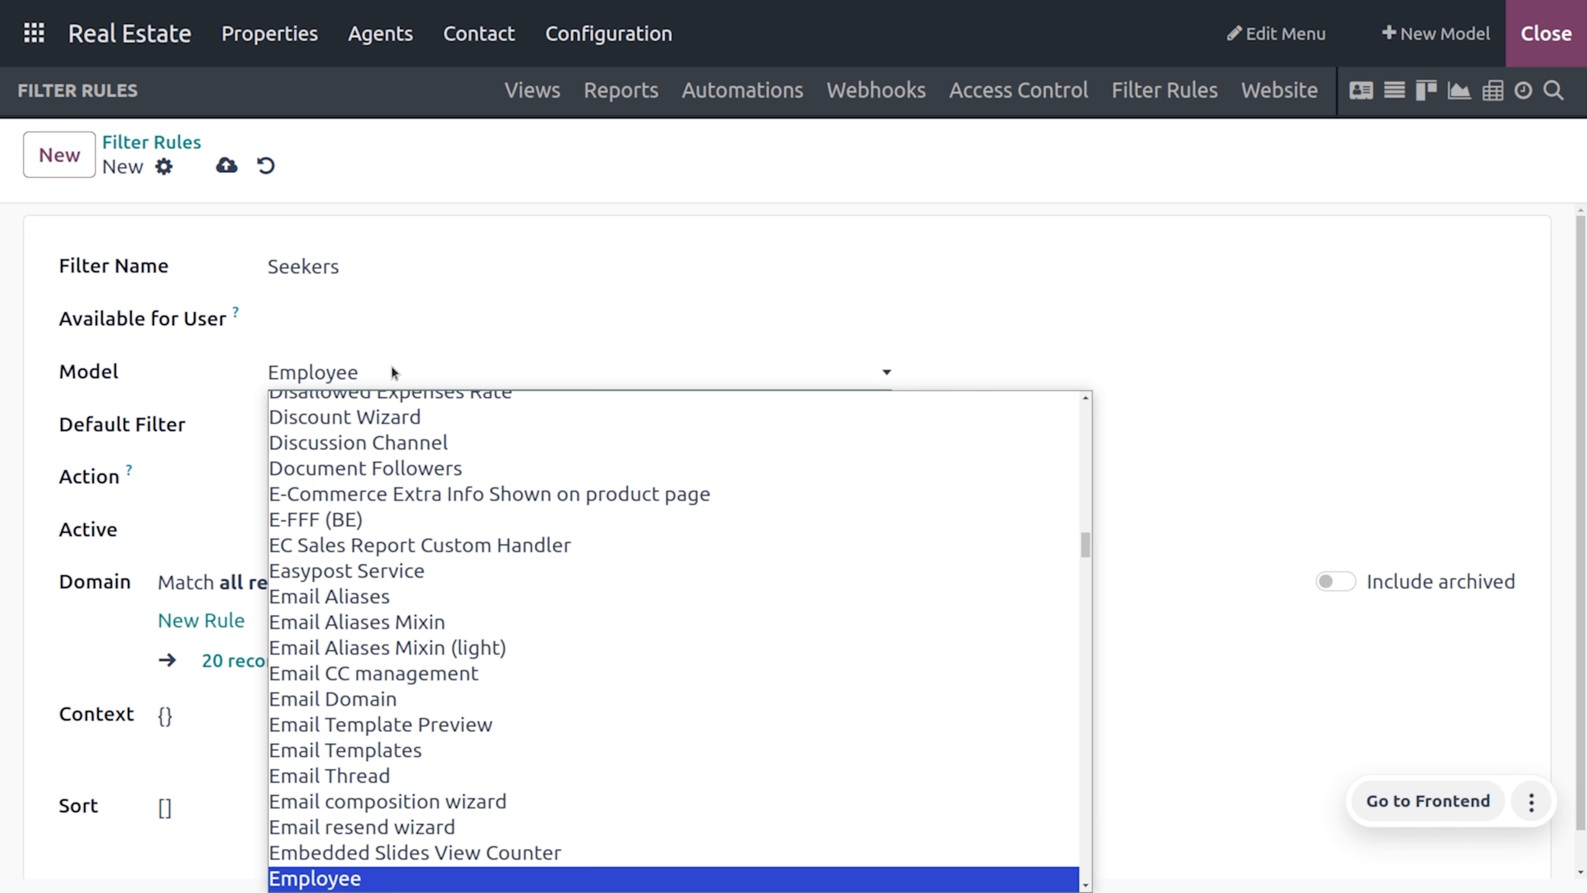
{"action": "scroll", "coordinate": [370, 649], "scroll_direction": "down", "scroll_amount": 5}
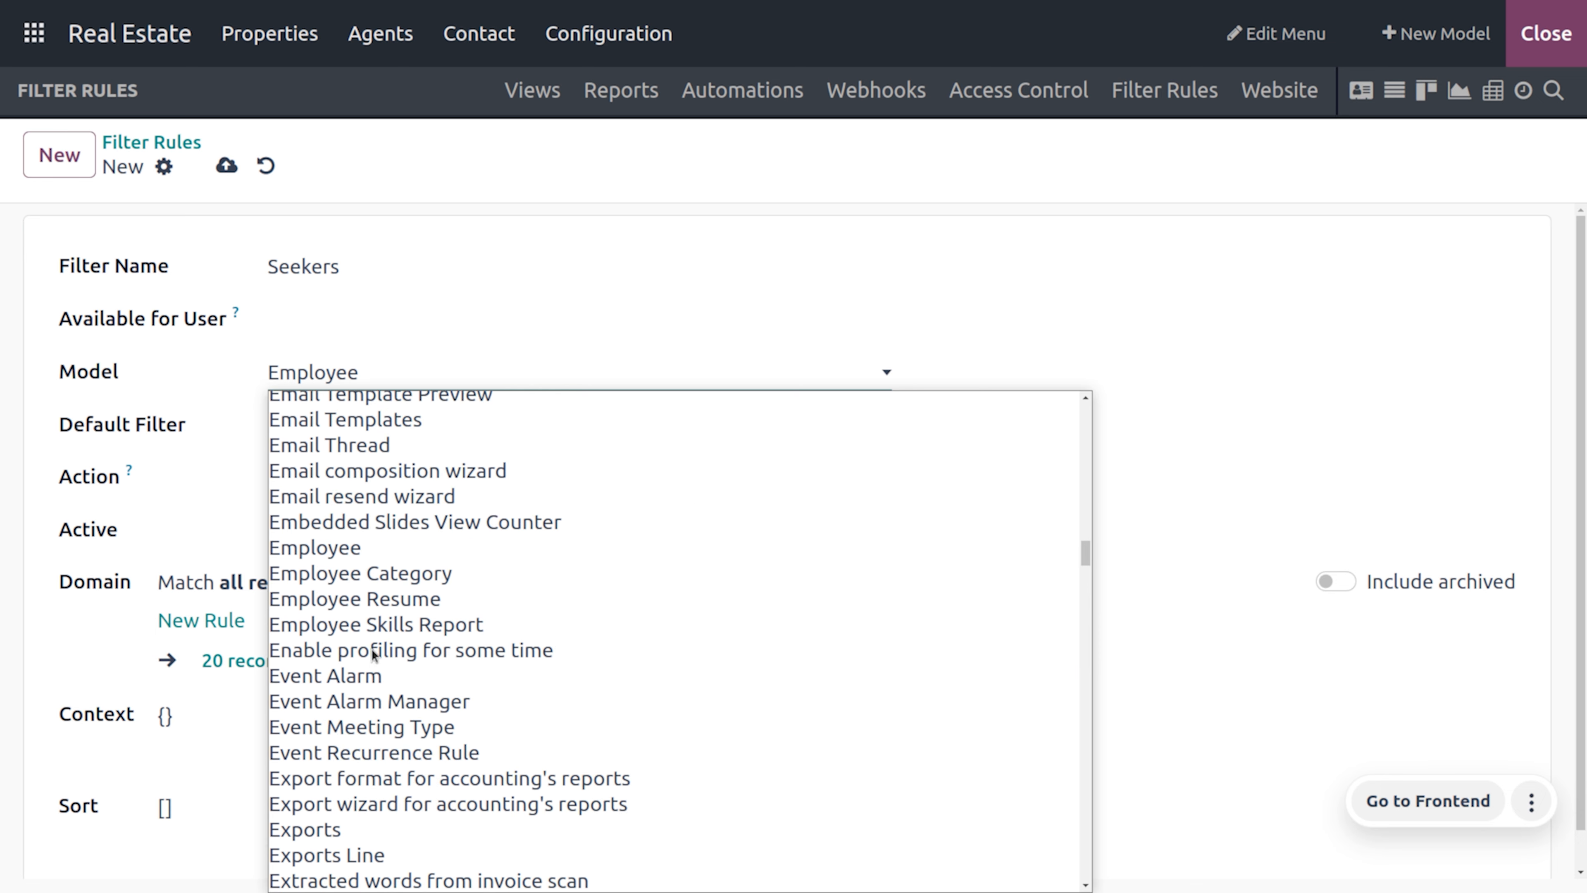
{"action": "scroll", "coordinate": [371, 649], "scroll_direction": "up", "scroll_amount": 10}
{"action": "scroll", "coordinate": [372, 650], "scroll_direction": "up", "scroll_amount": 8}
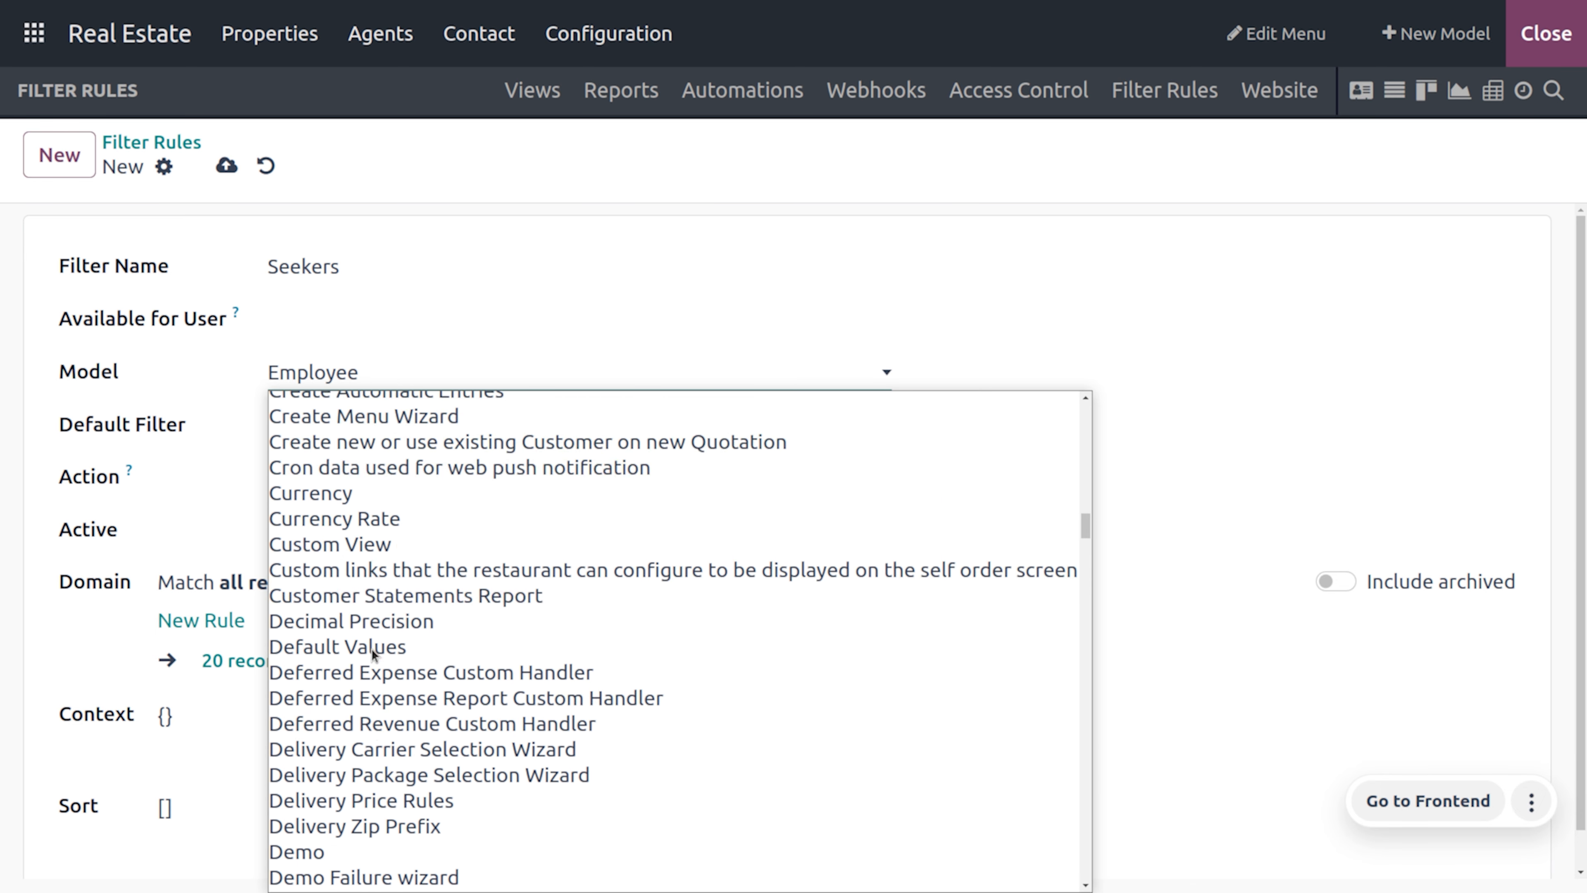
{"action": "scroll", "coordinate": [347, 453], "scroll_direction": "up", "scroll_amount": 3}
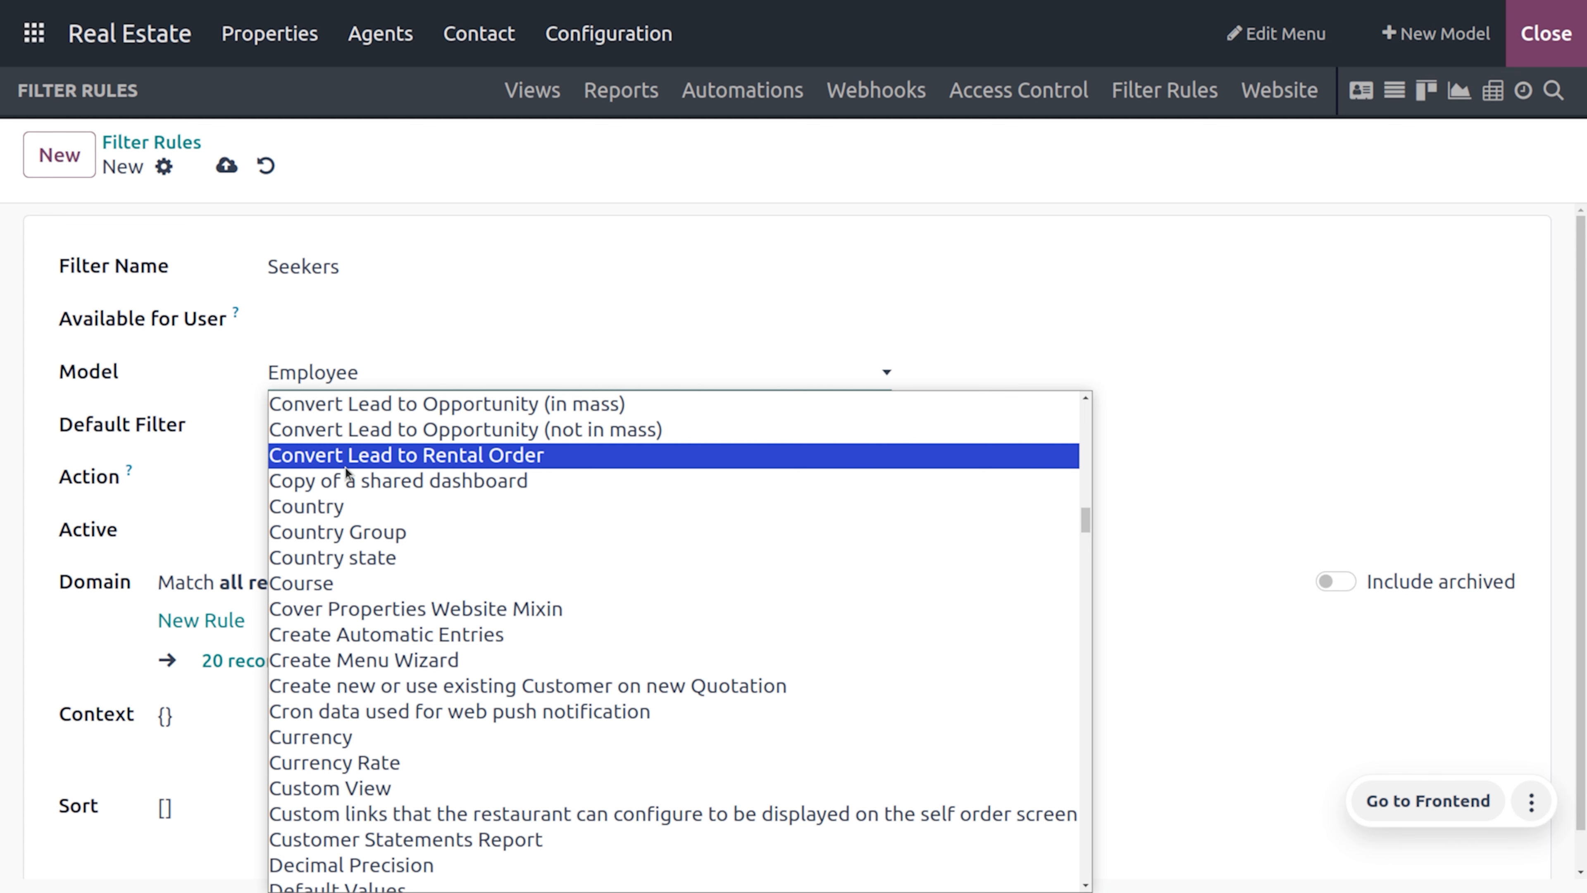
{"action": "scroll", "coordinate": [346, 466], "scroll_direction": "up", "scroll_amount": 3}
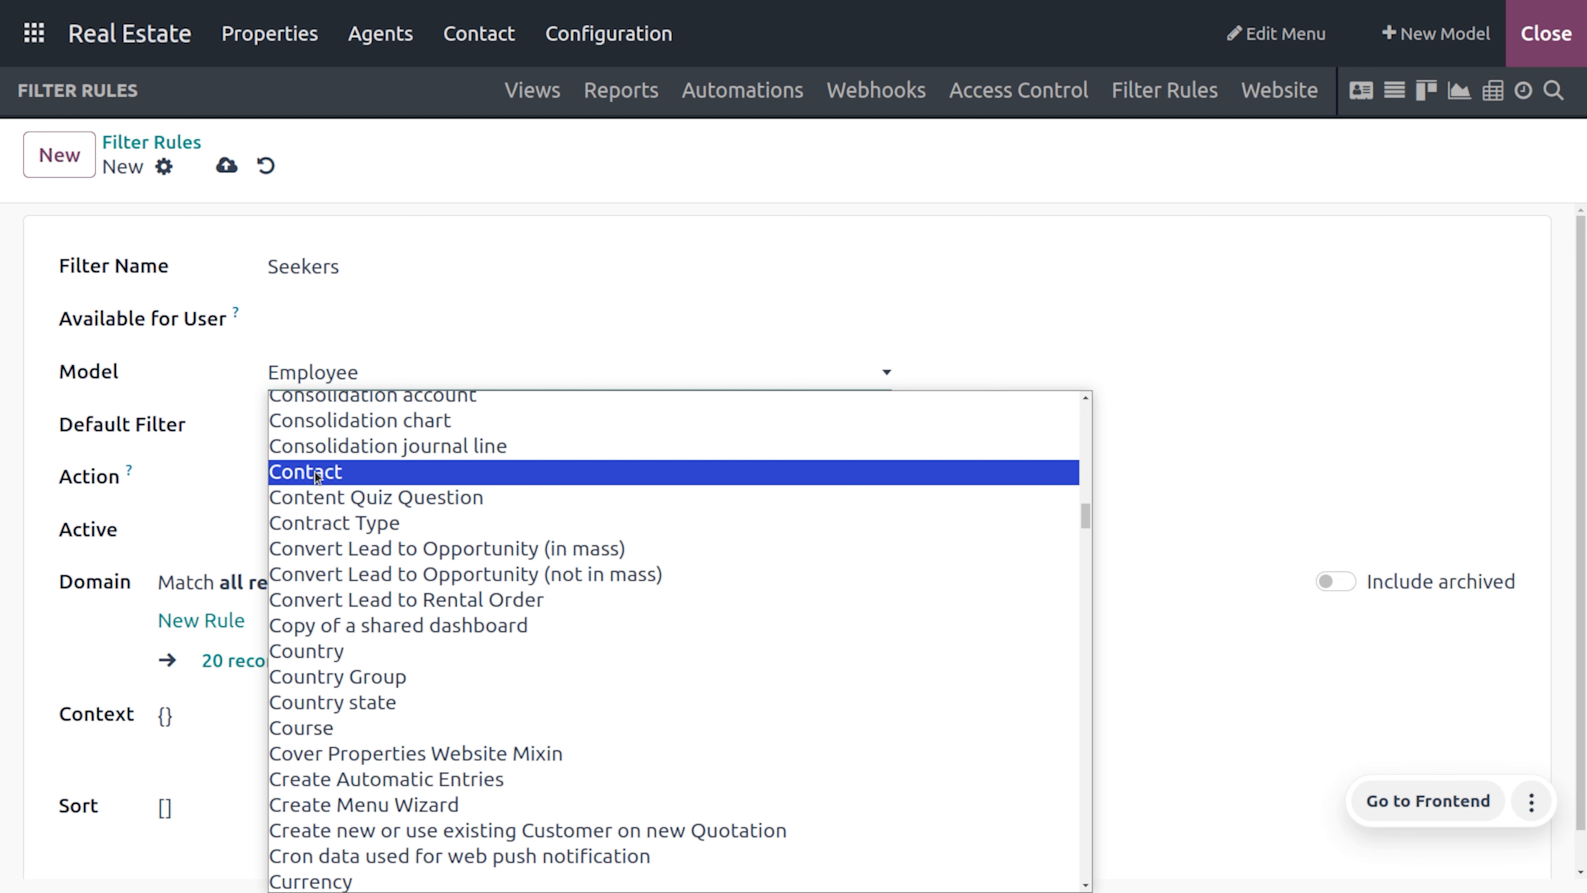
{"action": "left_click", "coordinate": [306, 471]}
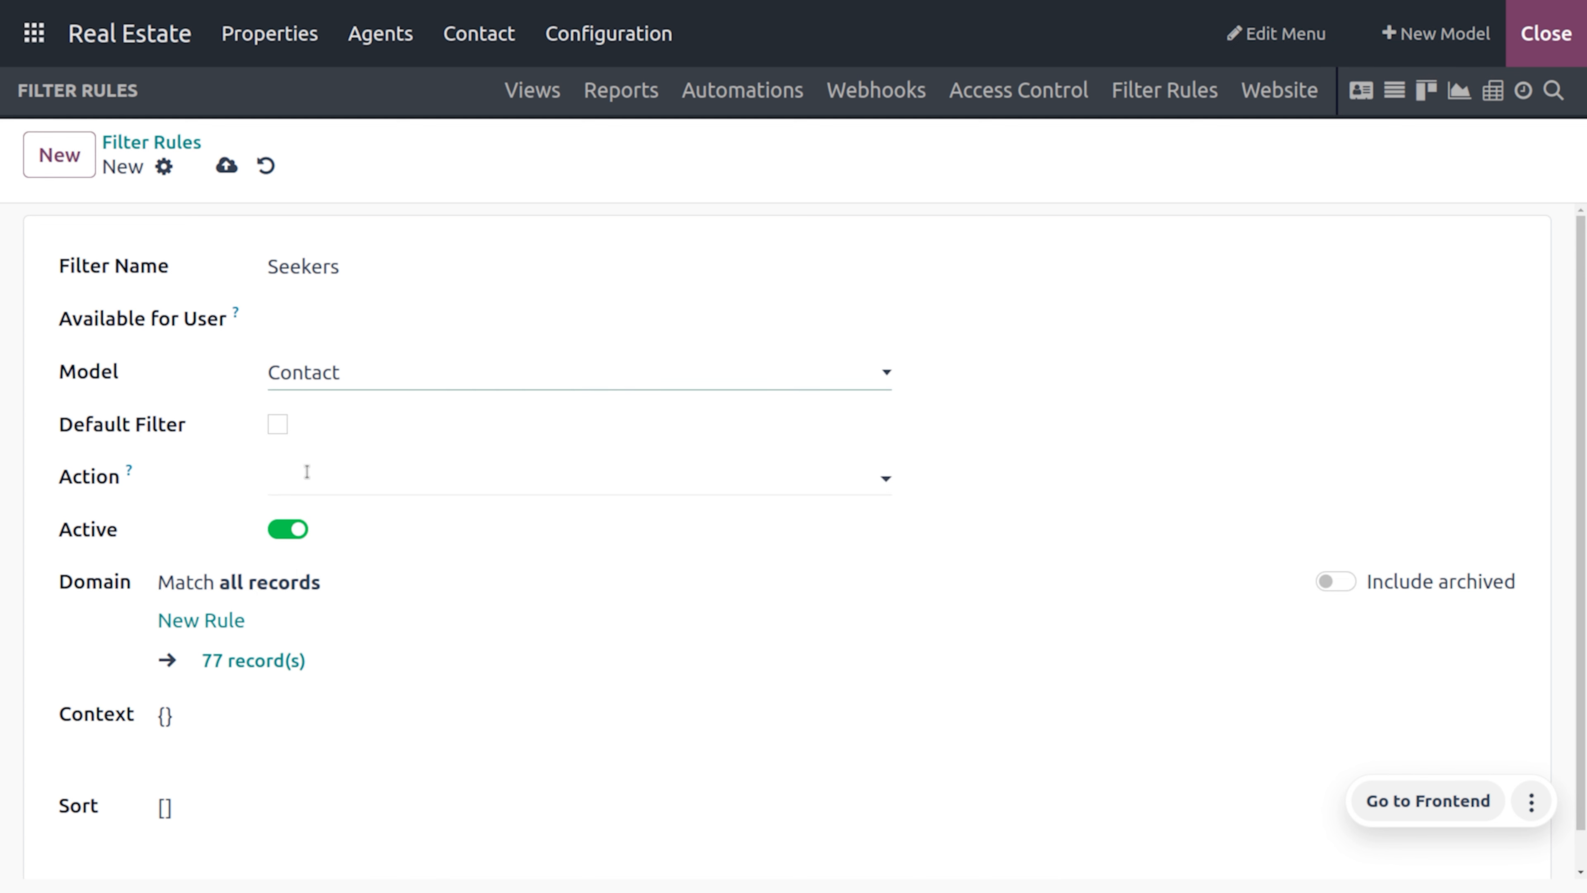
Make the Seekers rule a default filter and assign it to the Seekers action
{"action": "left_click", "coordinate": [278, 426]}
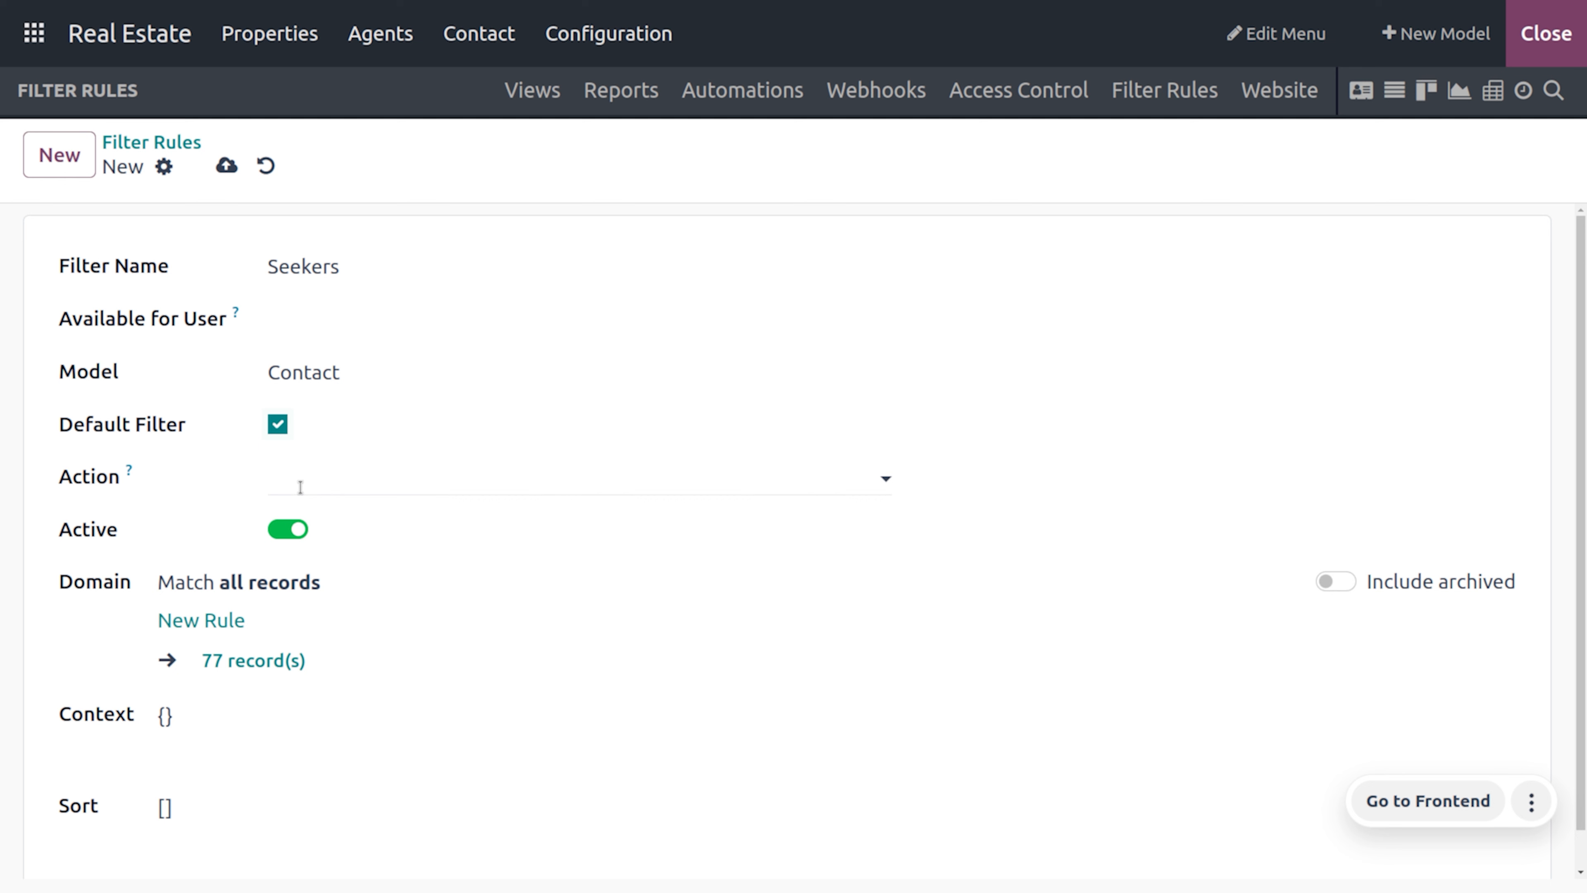
{"action": "left_click", "coordinate": [300, 487]}
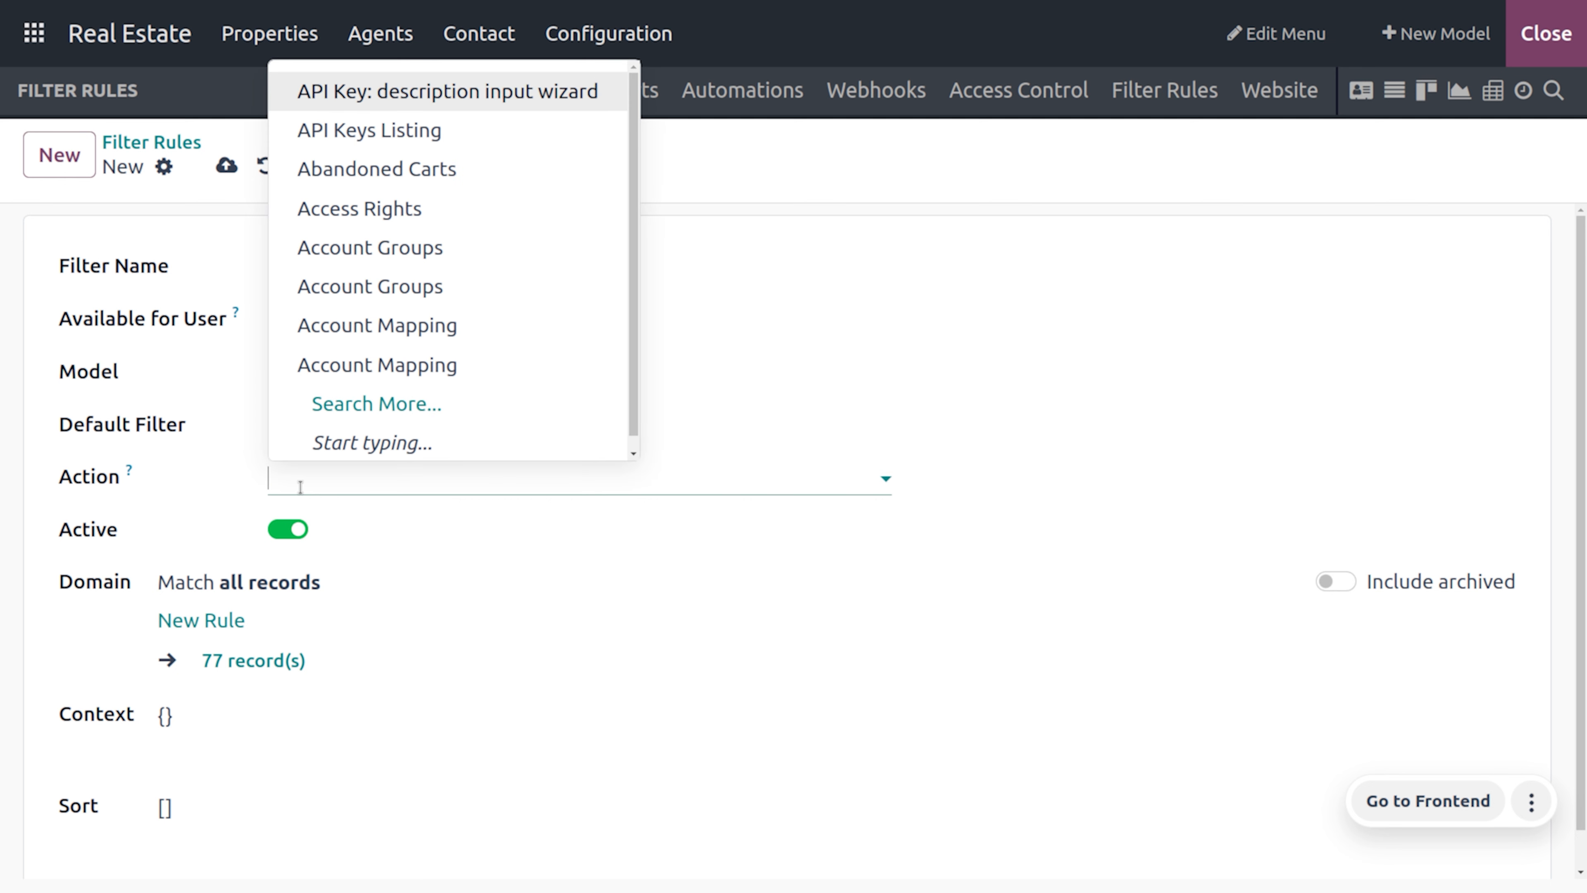
{"action": "type", "text": "S"}
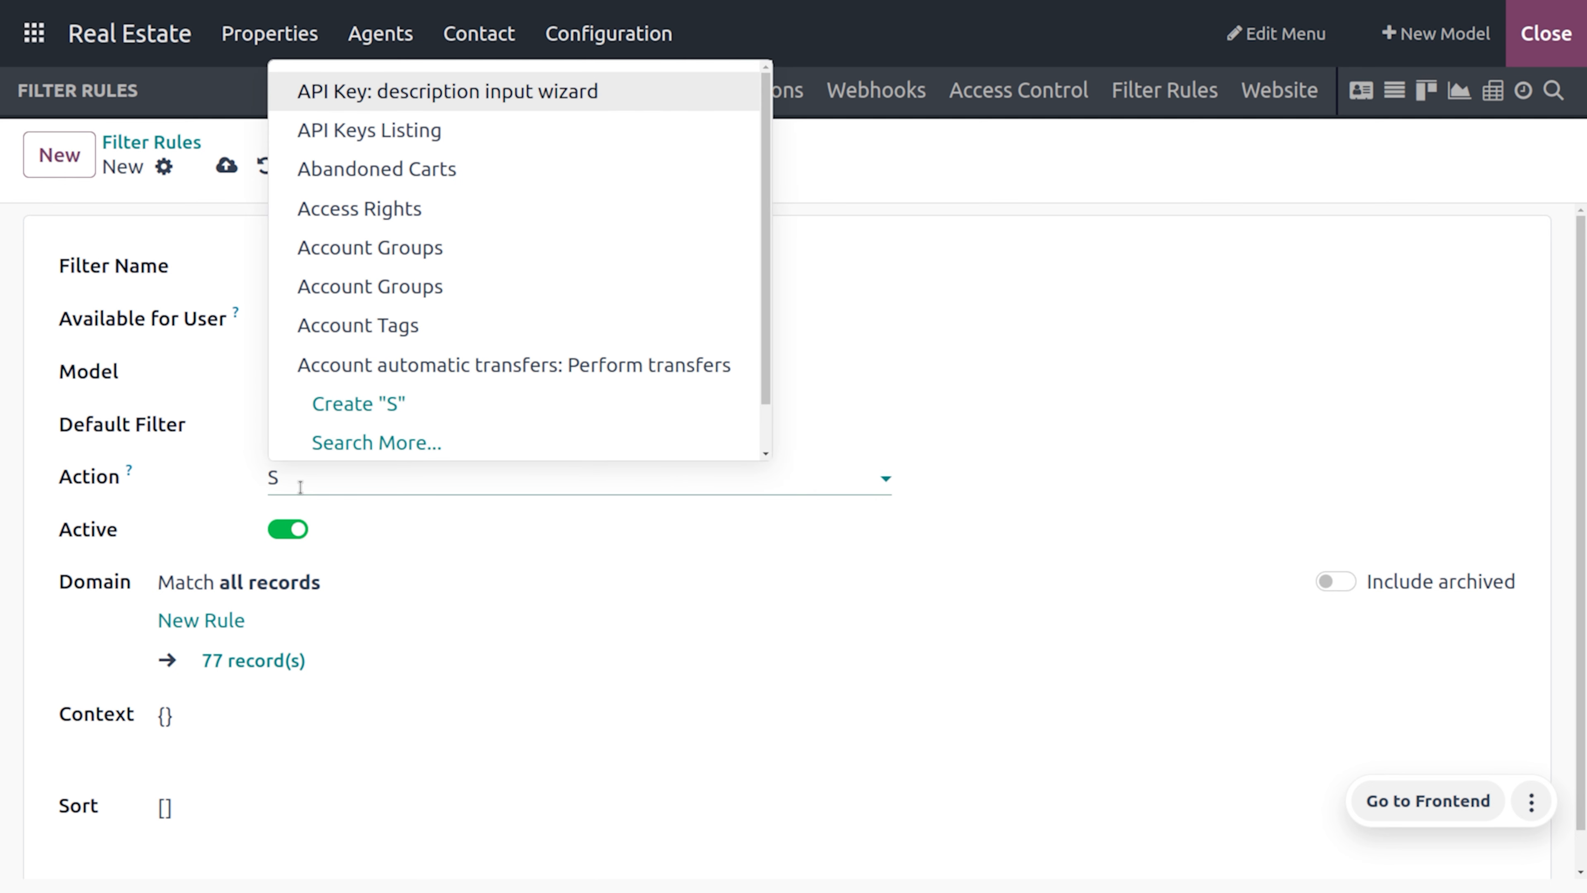
{"action": "type", "text": "ee"}
{"action": "key", "text": "Return"}
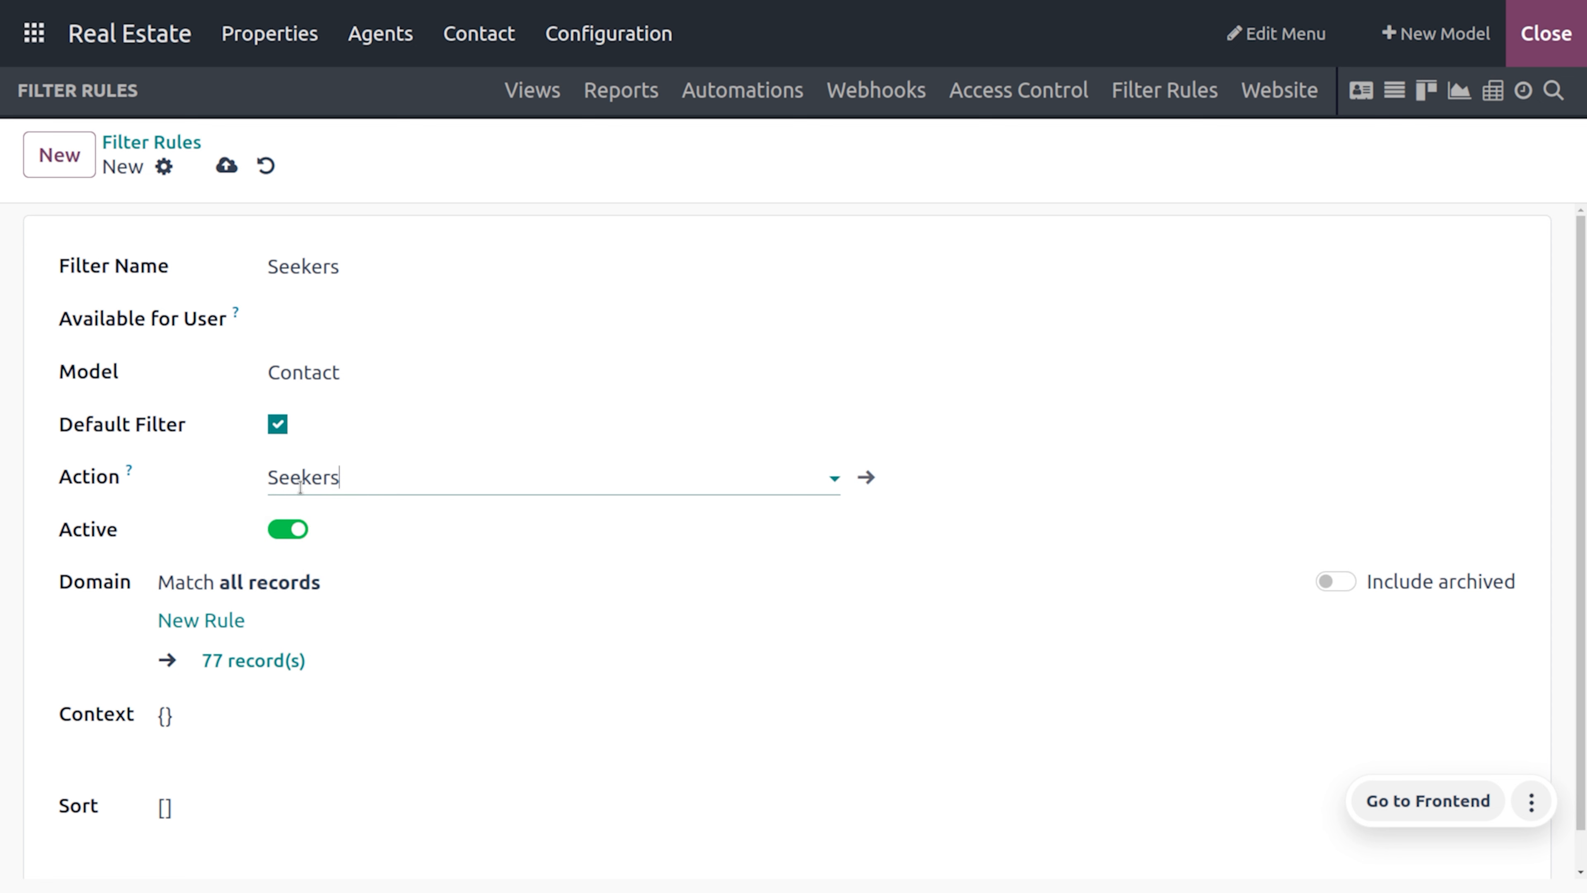
Add the domain rule Job Position = Sales Director to the Seekers filter and save the filter rule
{"action": "left_click", "coordinate": [210, 626]}
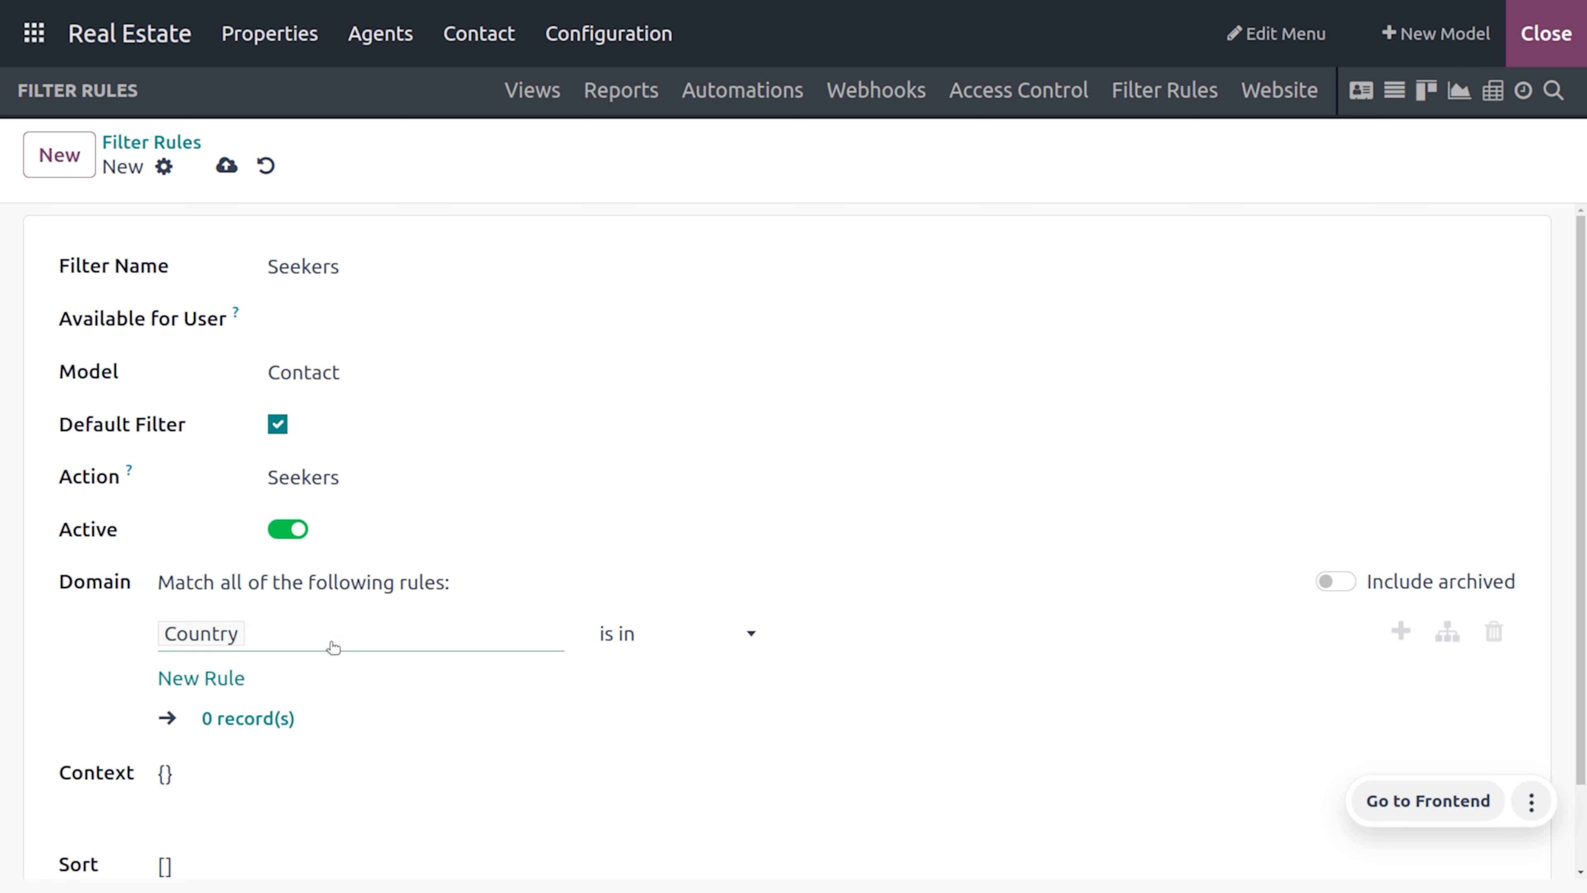
{"action": "left_click", "coordinate": [332, 646]}
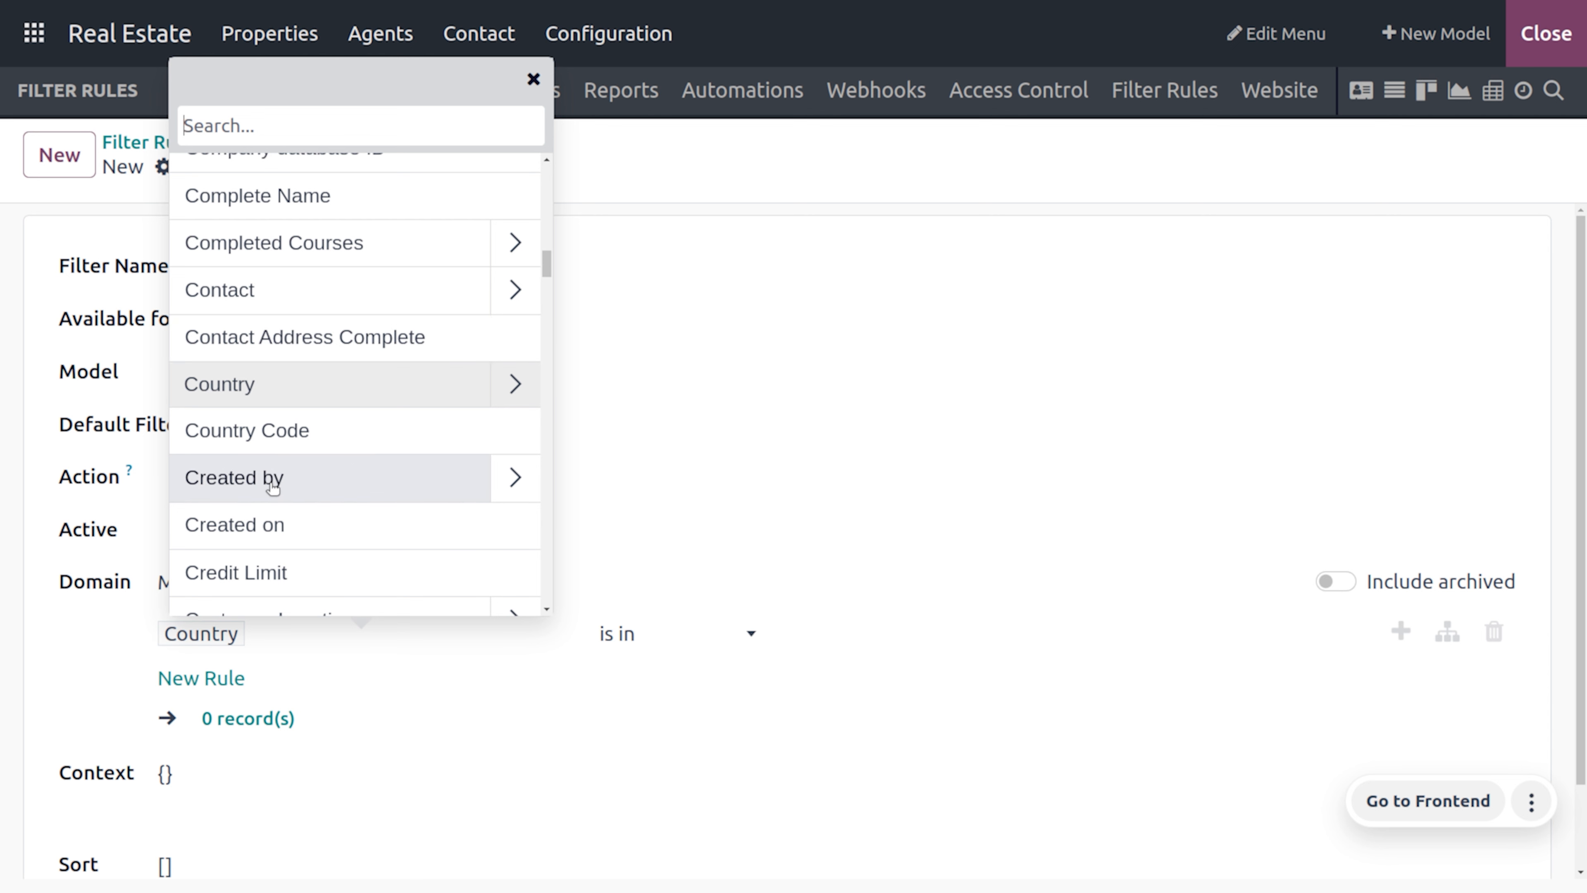
{"action": "type", "text": "j"}
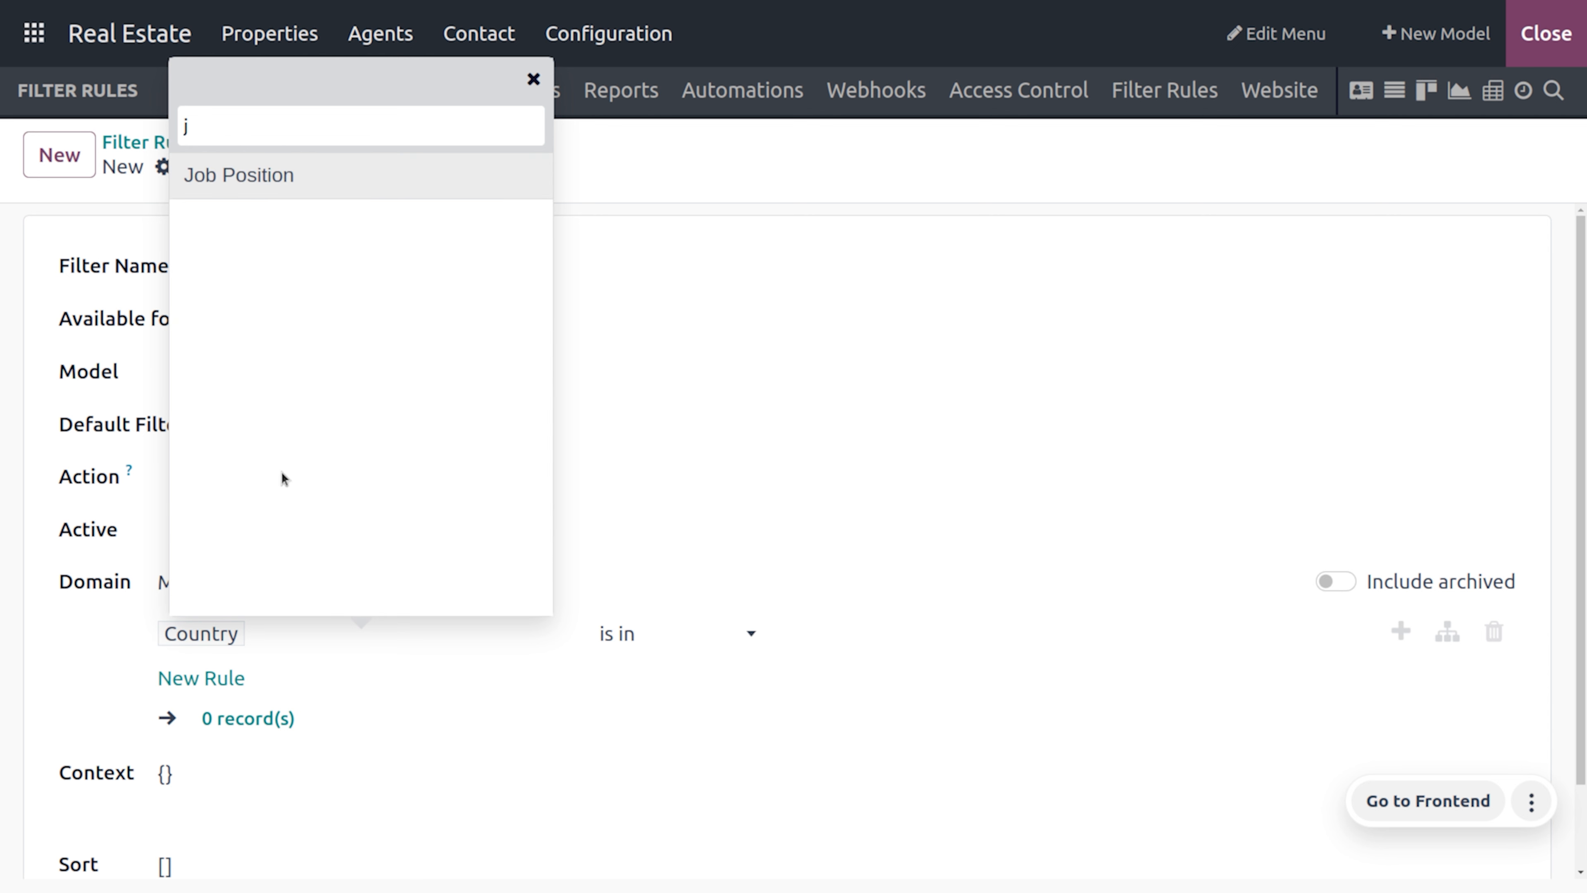
{"action": "key", "text": "Return"}
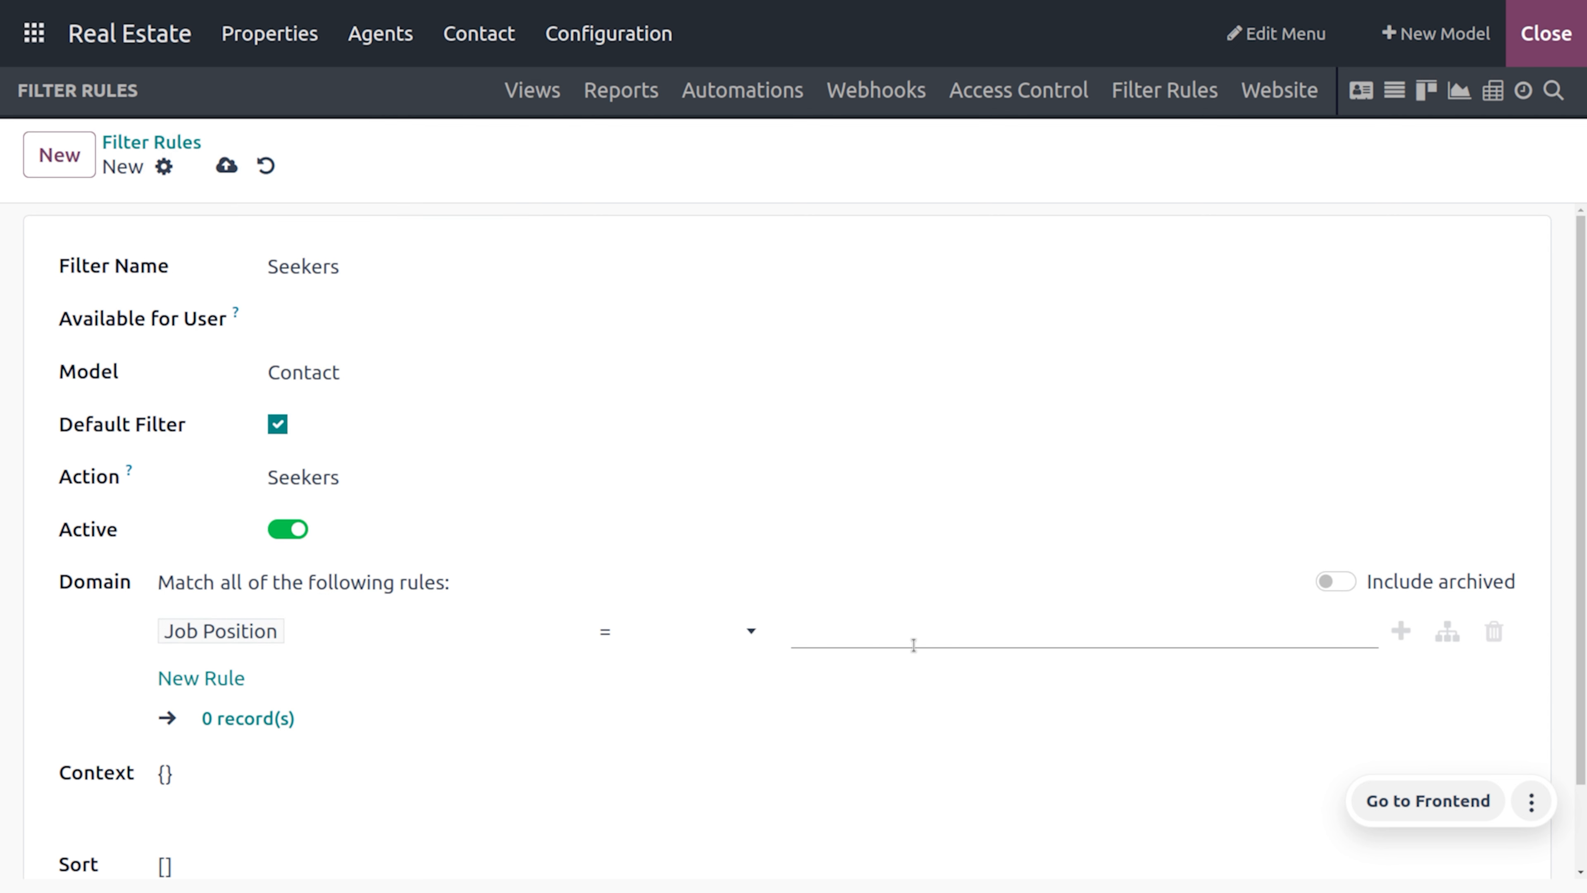
{"action": "left_click", "coordinate": [913, 644]}
{"action": "type", "text": "Sales Director"}
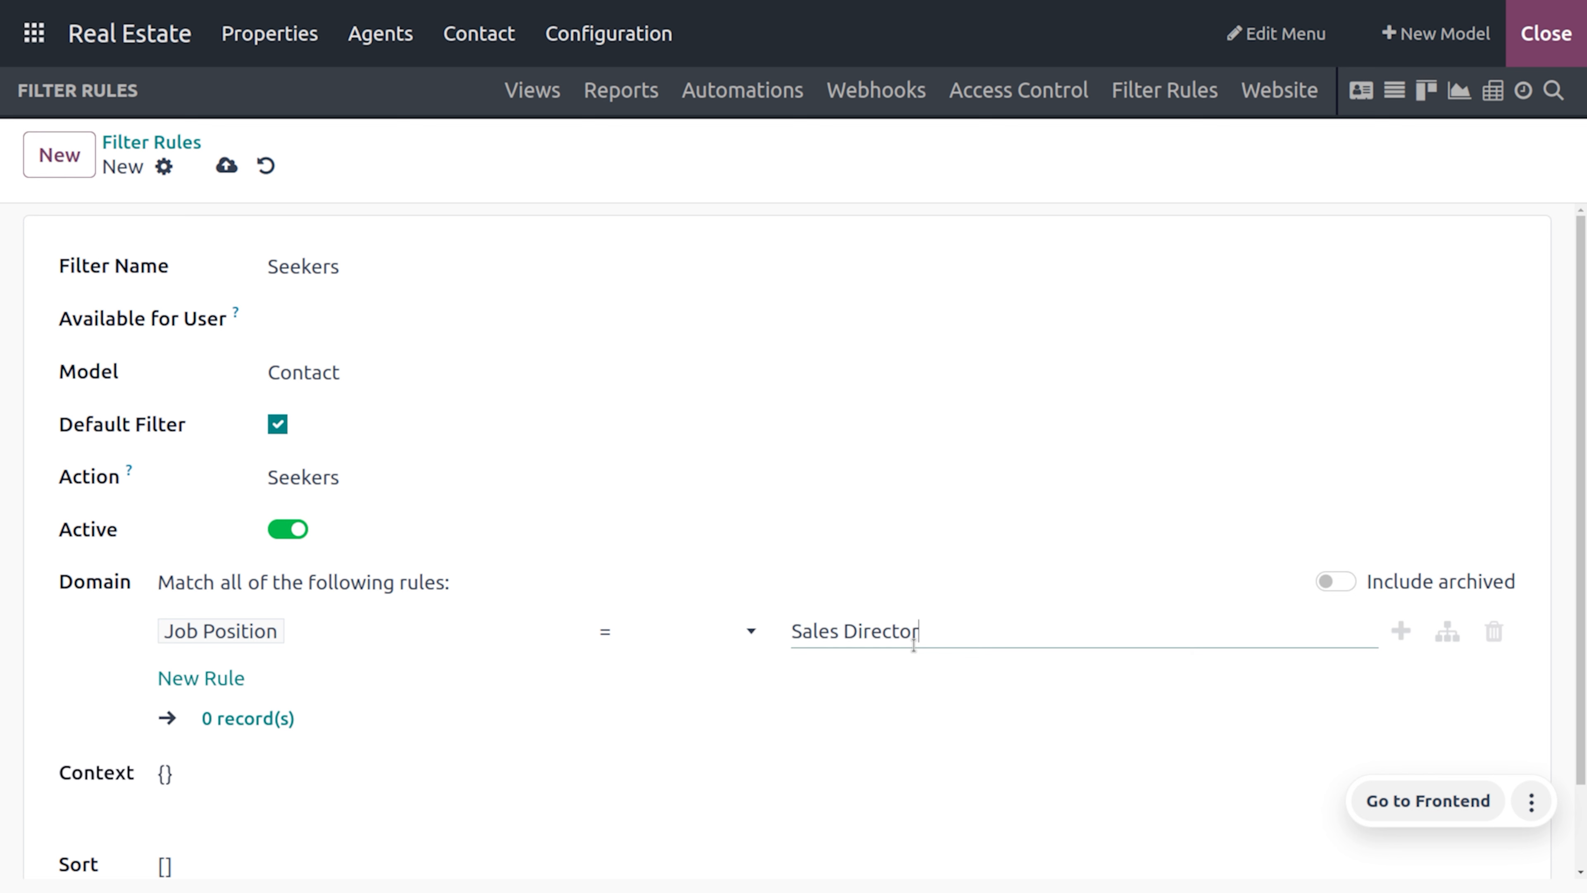
{"action": "left_click", "coordinate": [226, 165]}
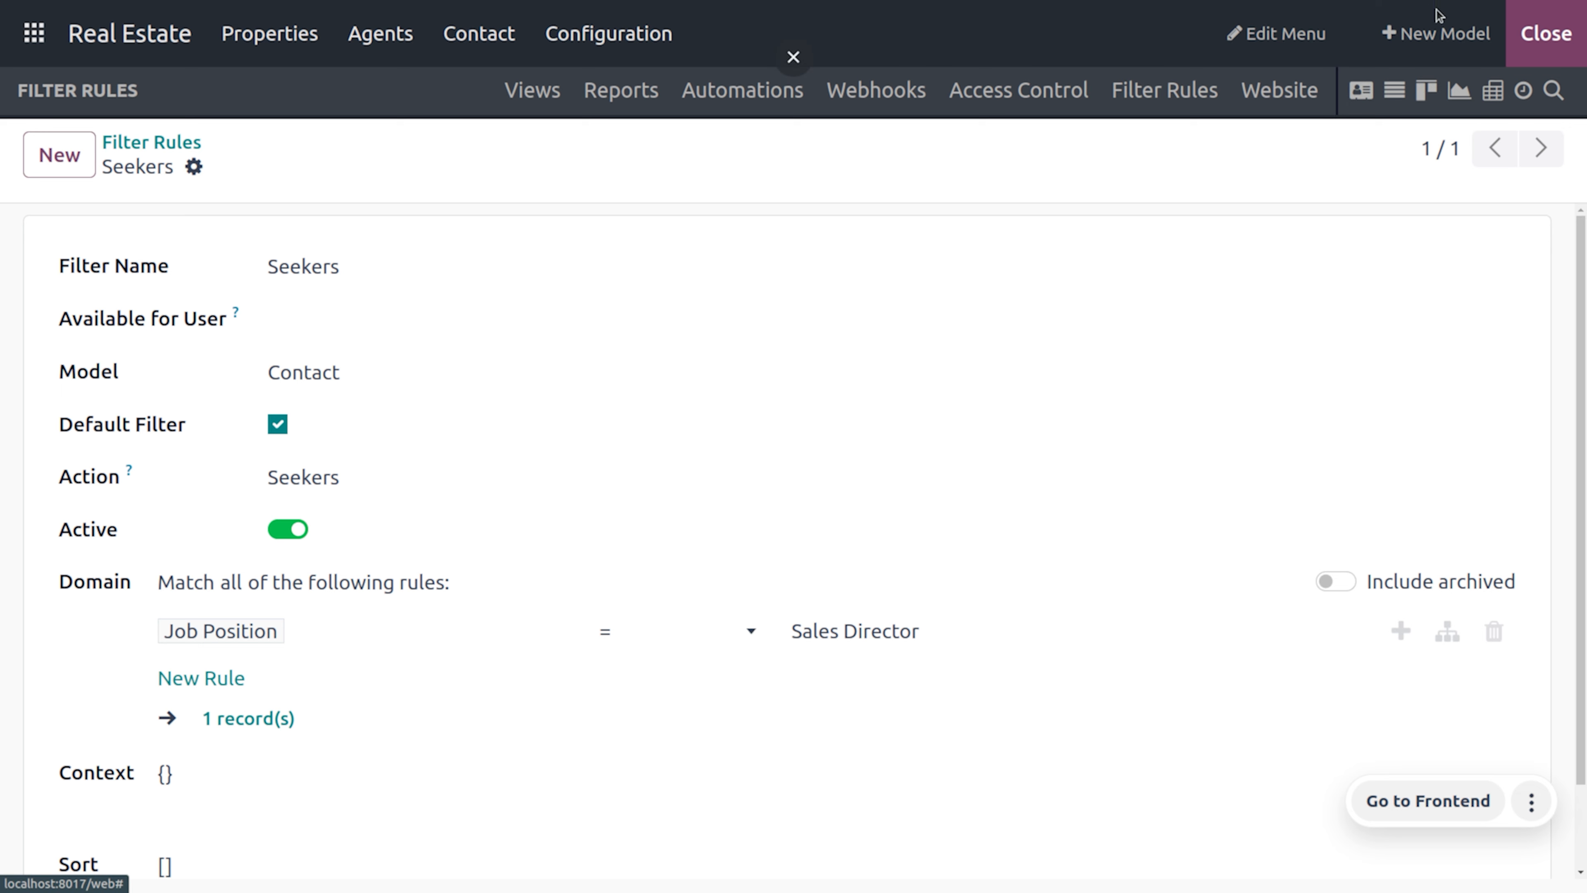
Leave Studio, open Seekers under Contact and inspect the default filter's condition without changing it
{"action": "left_click", "coordinate": [1534, 53]}
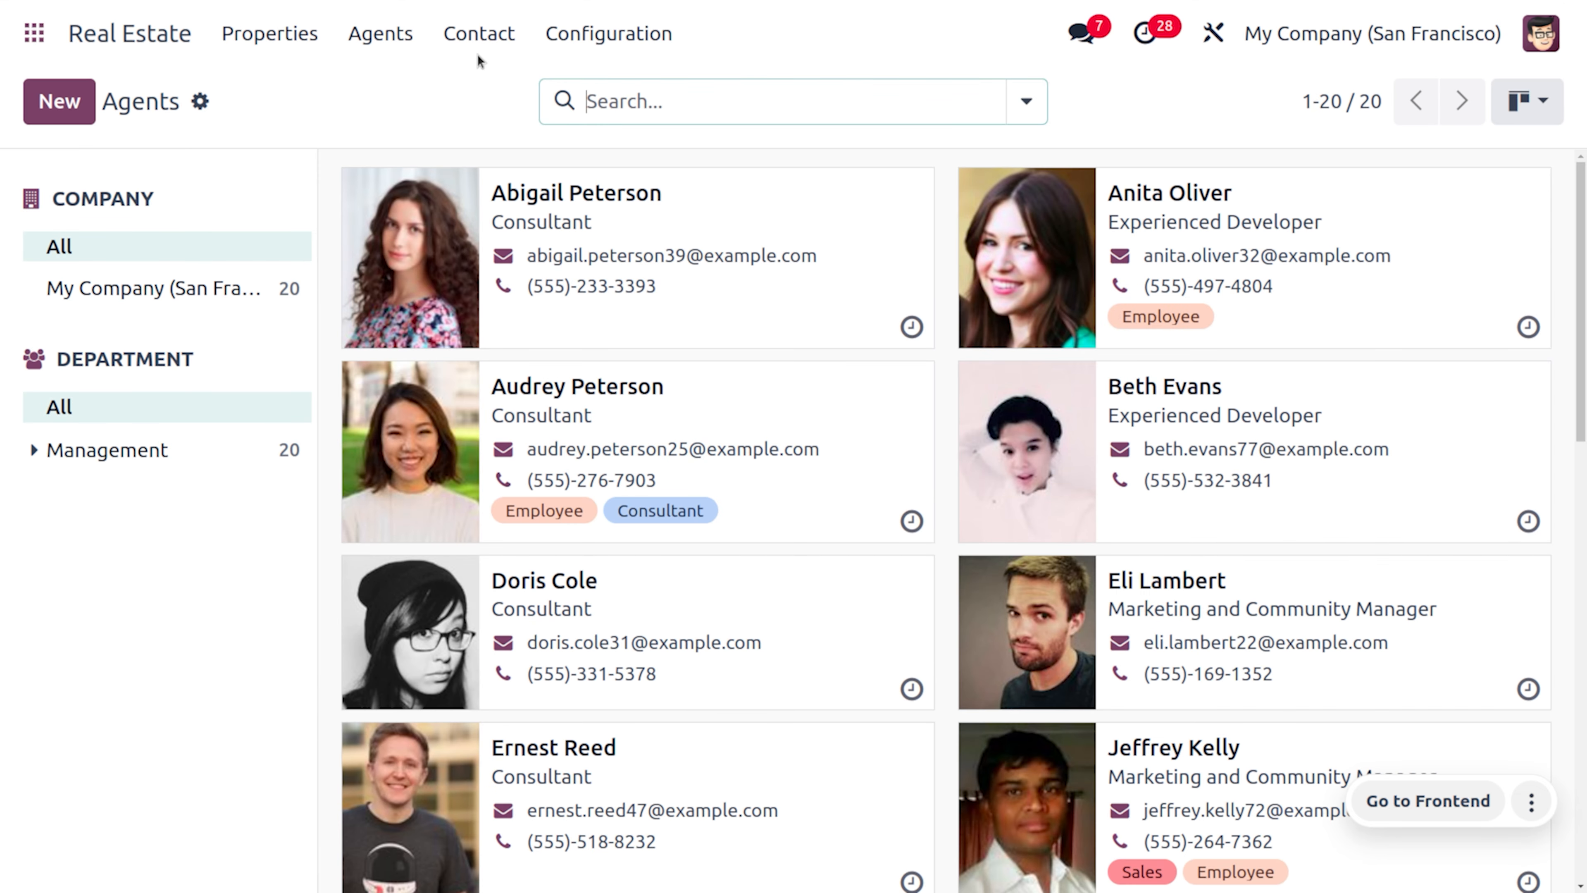
{"action": "left_click", "coordinate": [514, 35]}
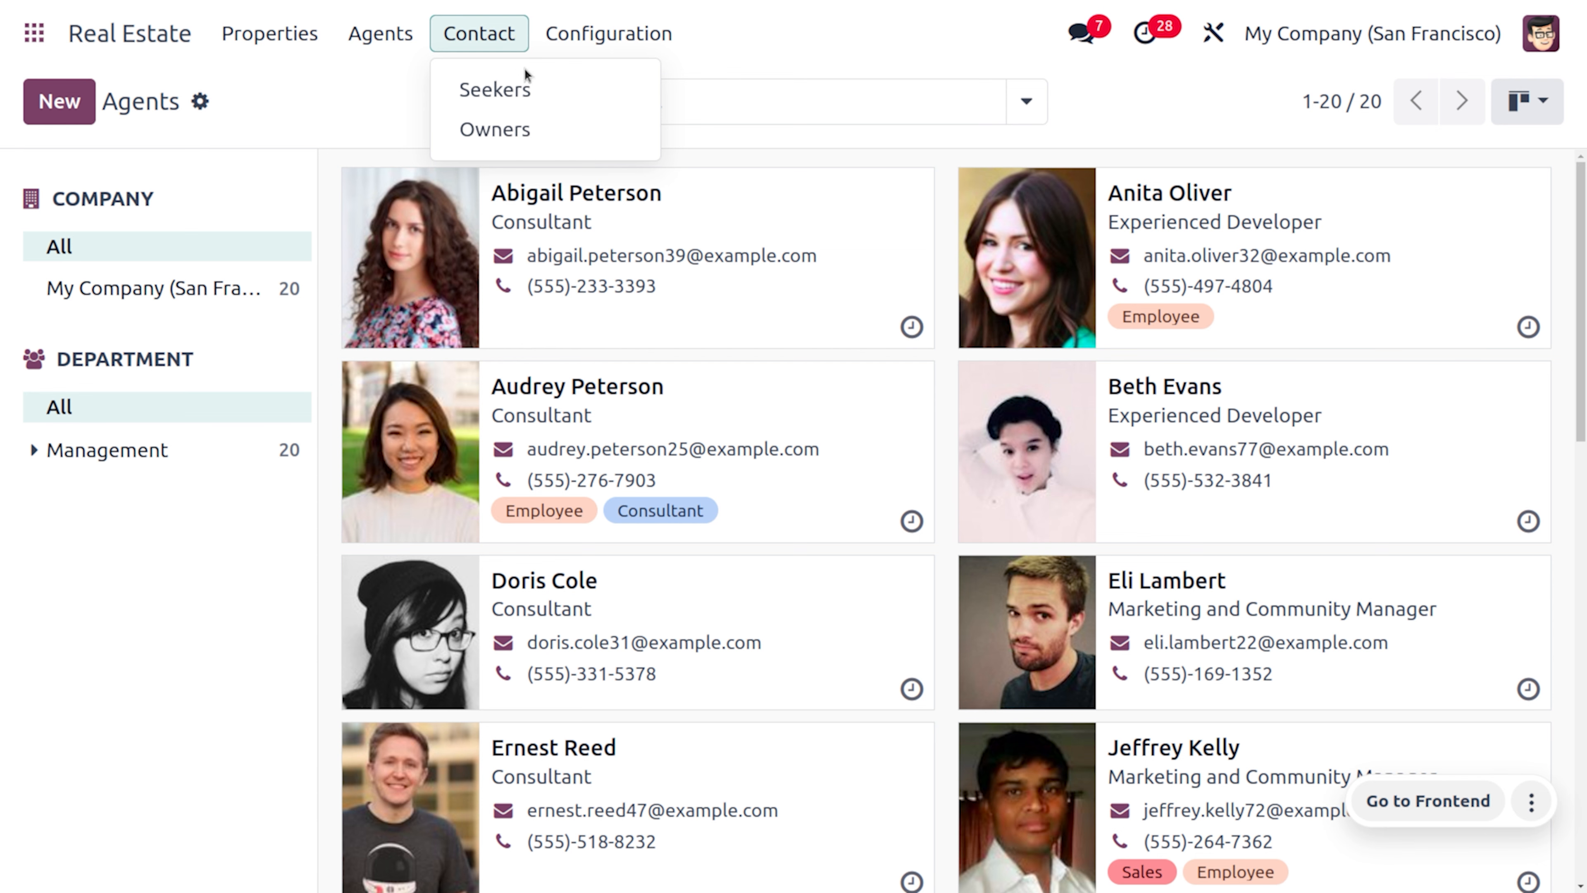
{"action": "left_click", "coordinate": [540, 88]}
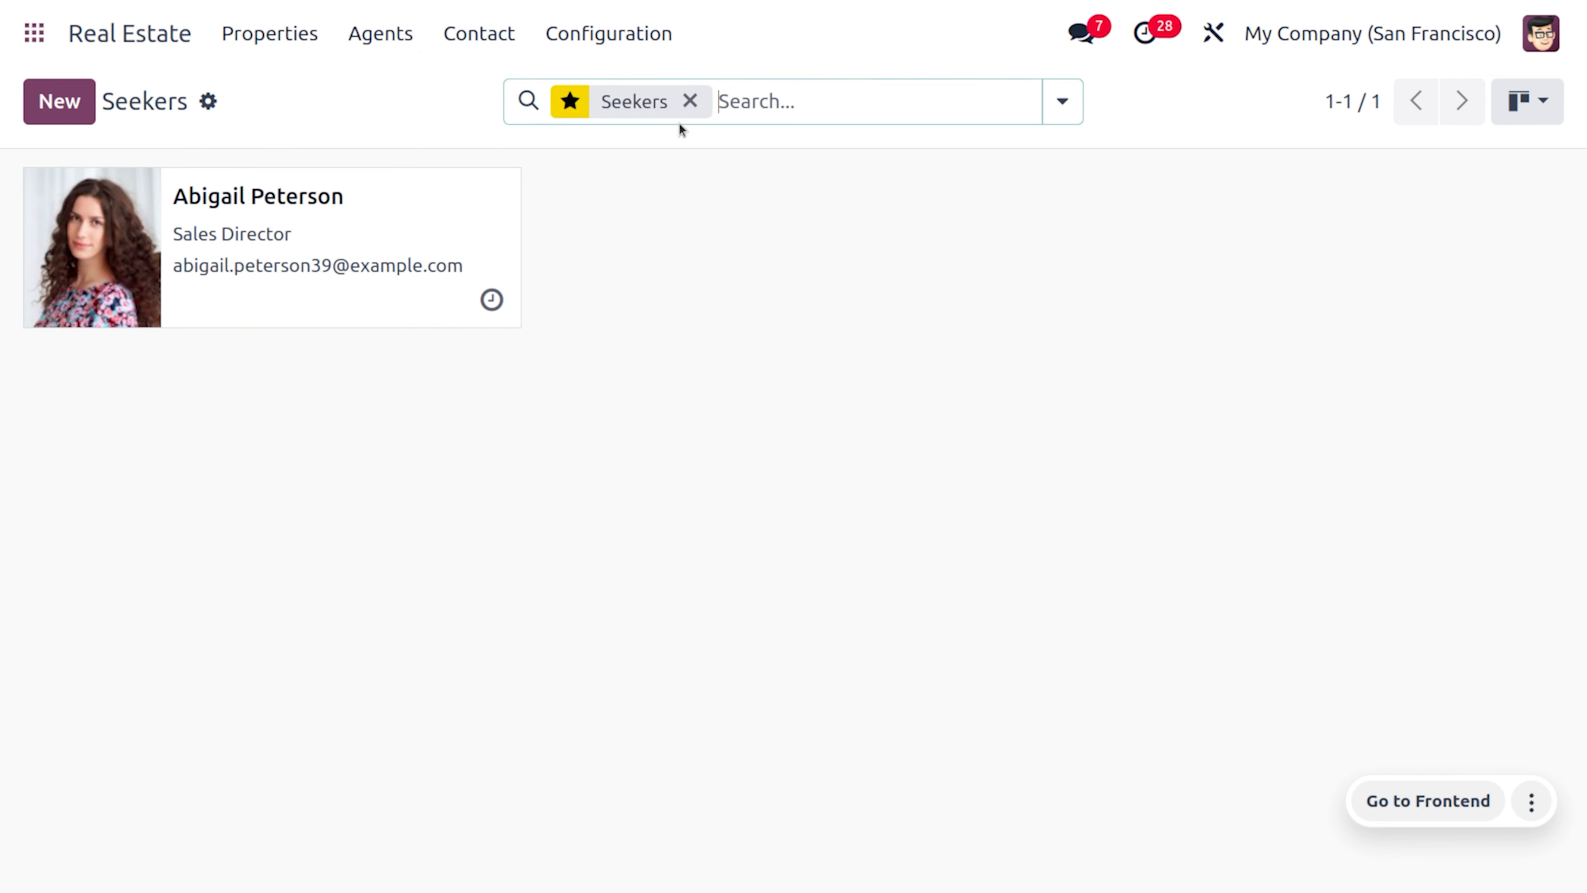
{"action": "left_click", "coordinate": [570, 106]}
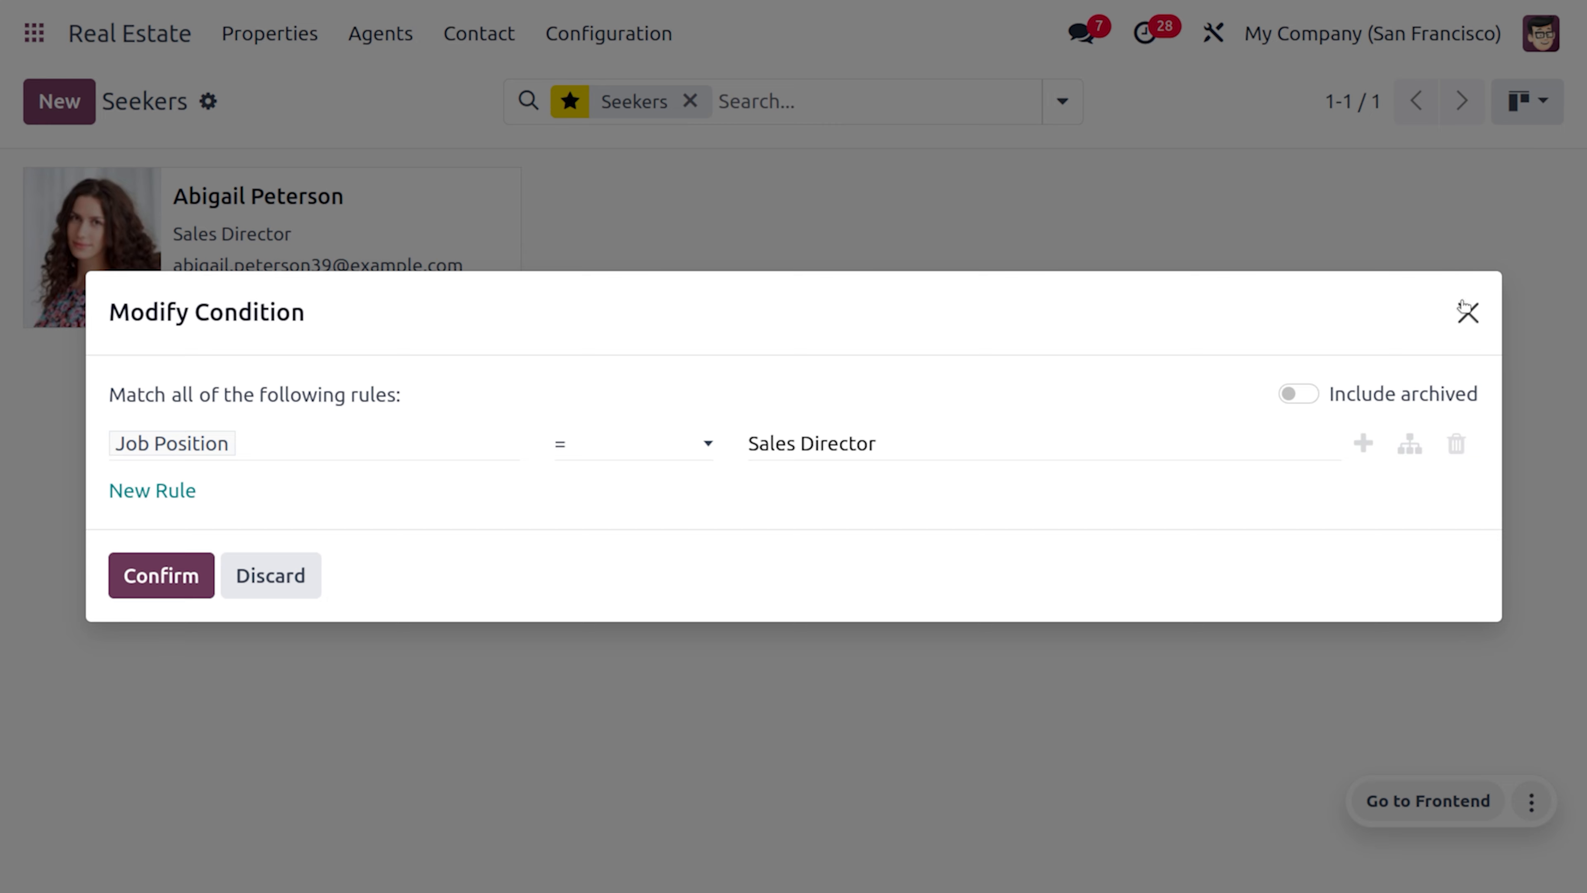
{"action": "left_click", "coordinate": [1469, 312]}
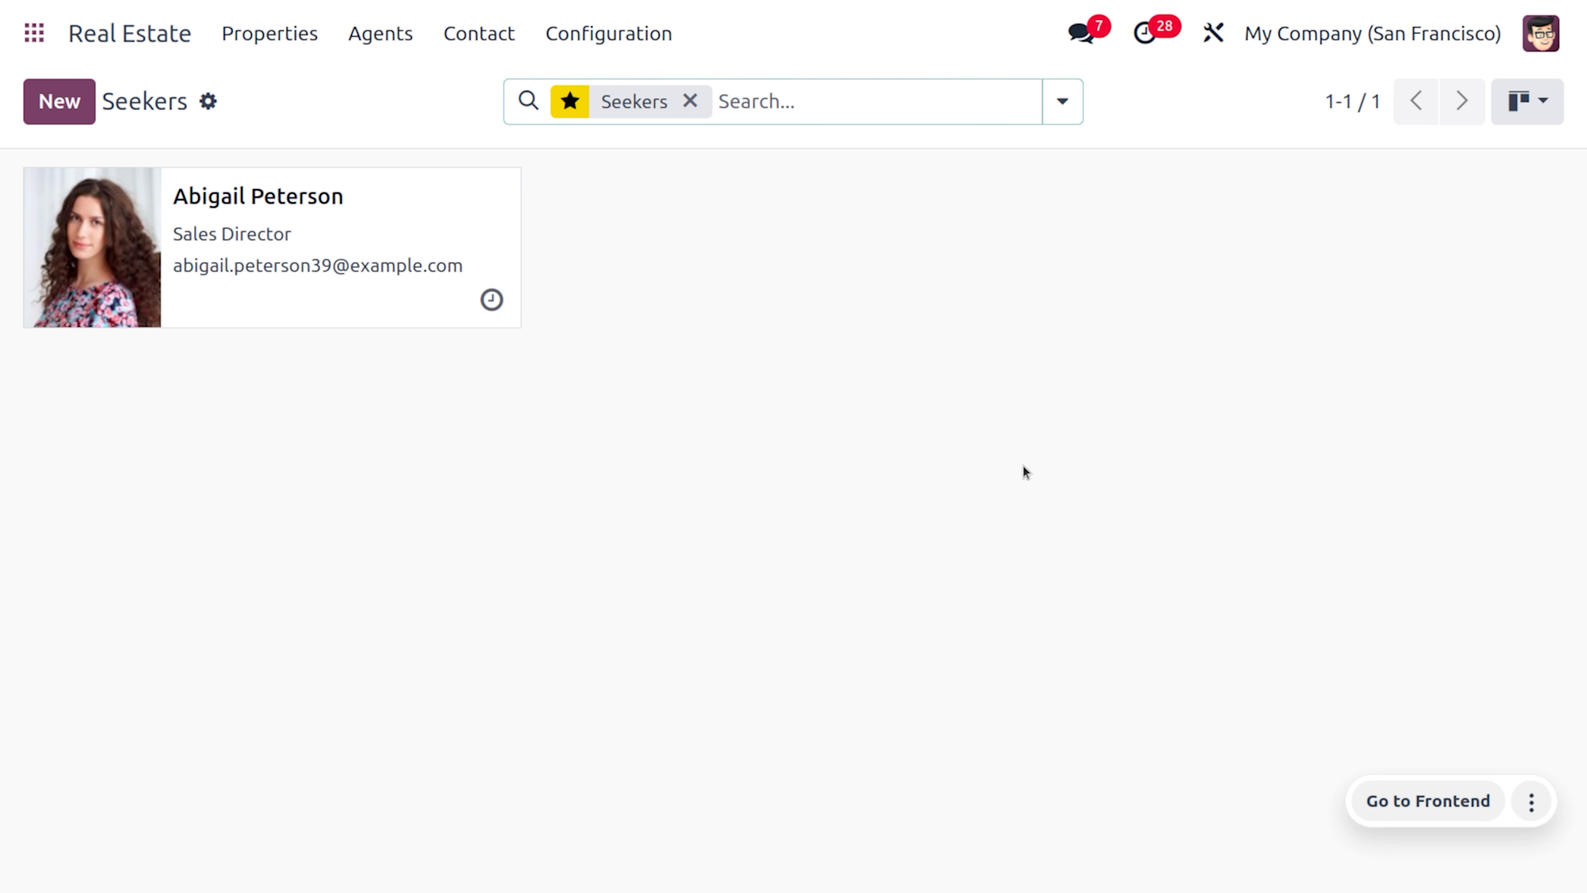